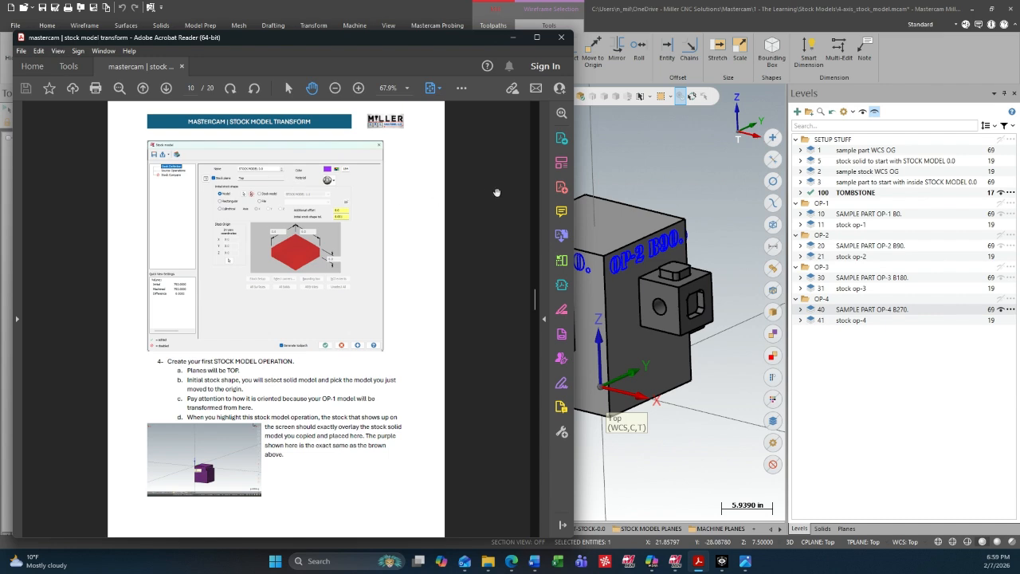
Step: Review the basic theory and tips on page 4 of the stock model transform guide, and return to Mastercam
drag(537, 306, 537, 129)
scroll(487, 176, down, 3)
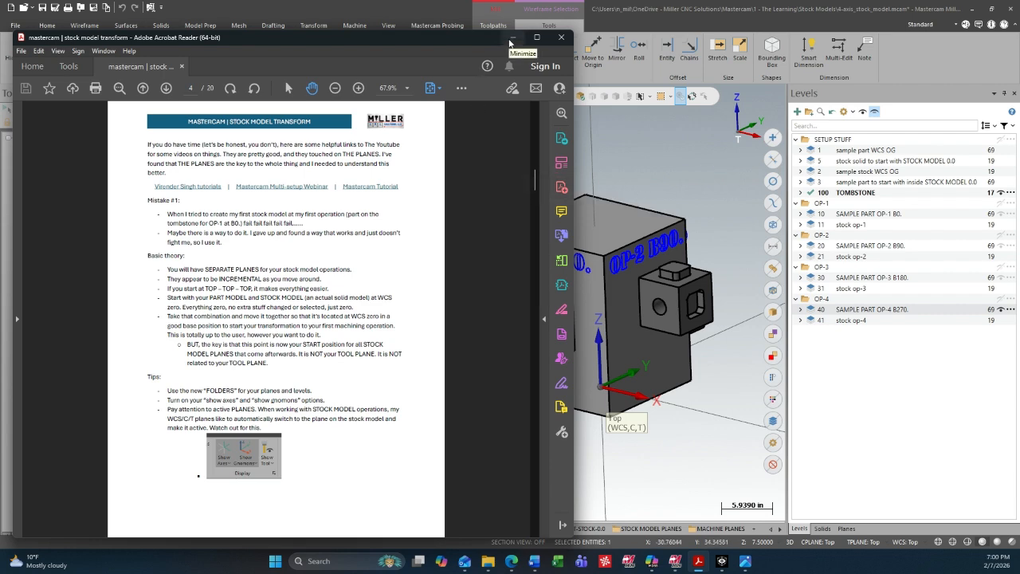
click(512, 37)
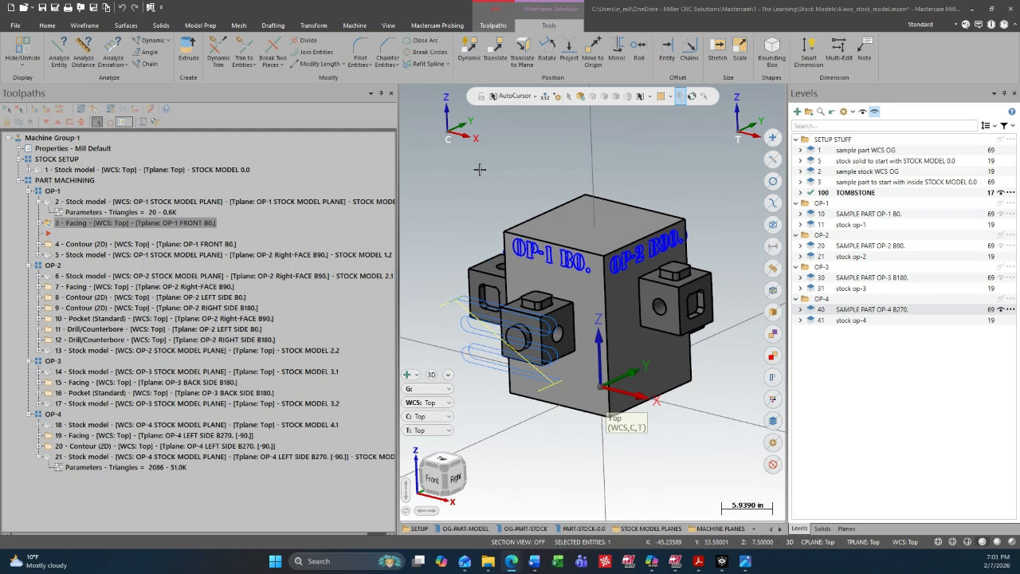
Step: Display the stock model operations from OP-1 through OP-4 on the tombstone, then compare STOCK MODEL 1.1 with STOCK MODEL 0.0
click(113, 201)
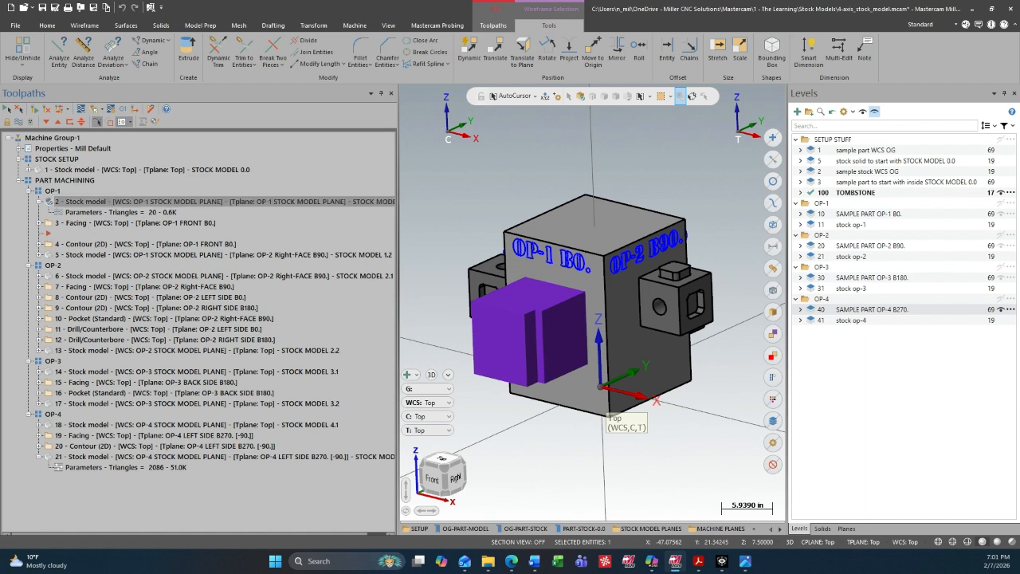
click(199, 276)
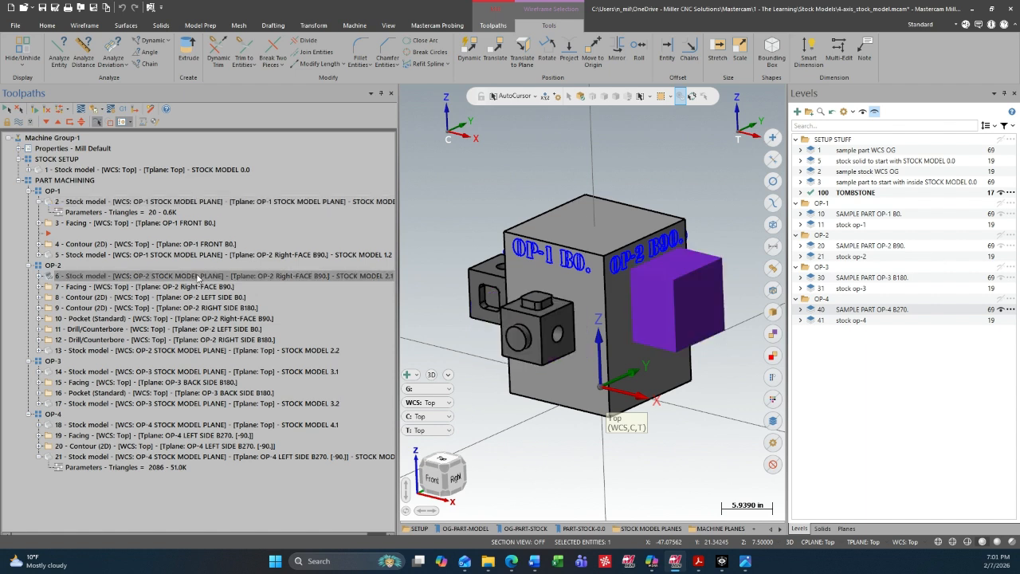
click(185, 352)
click(183, 372)
click(185, 403)
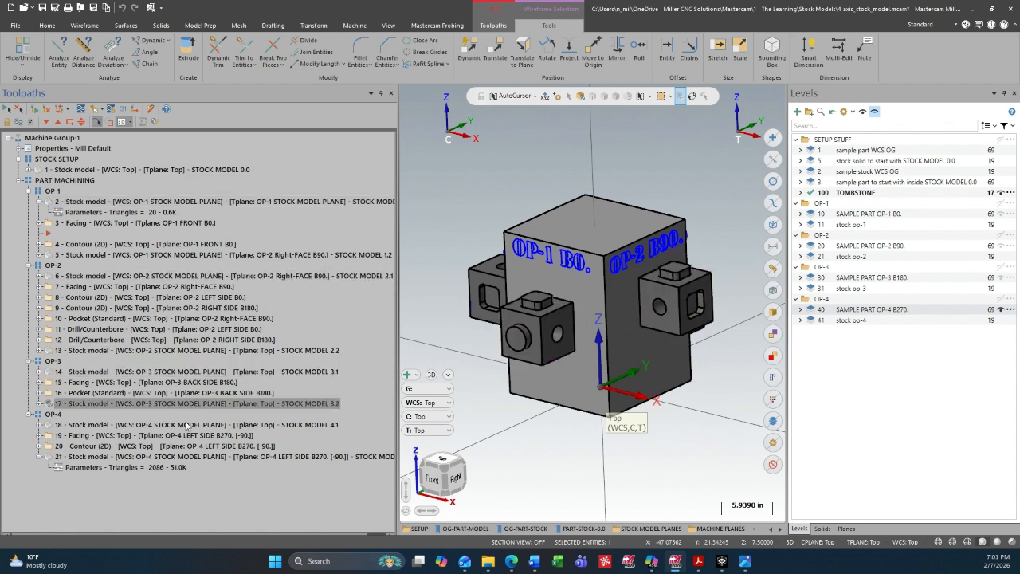
click(186, 425)
click(191, 457)
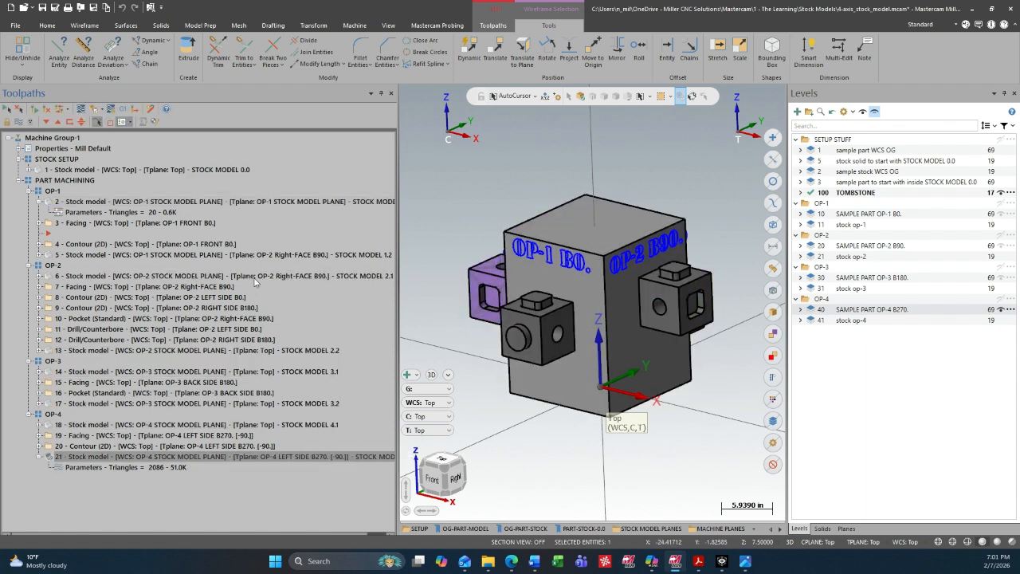
click(151, 202)
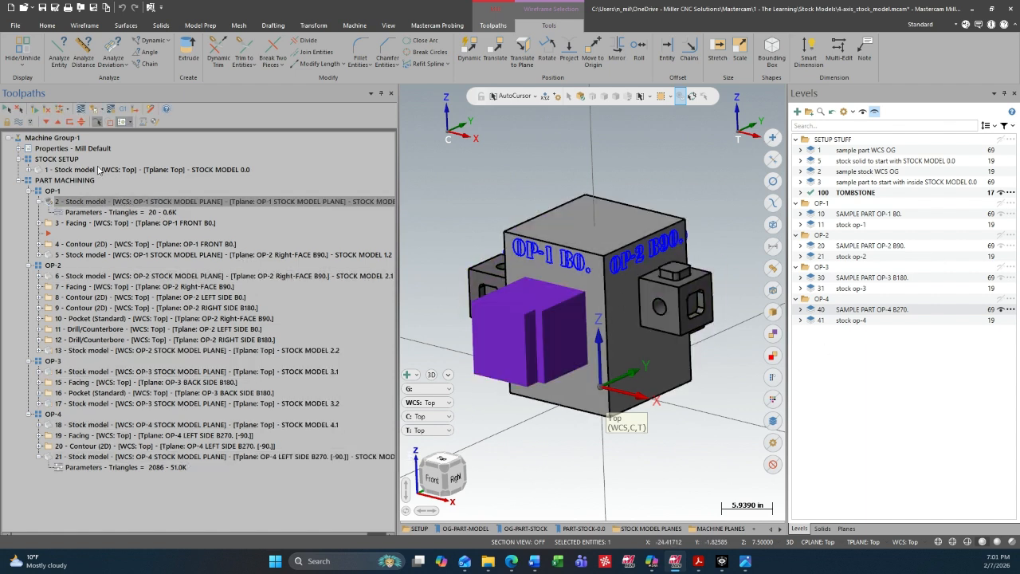
click(98, 170)
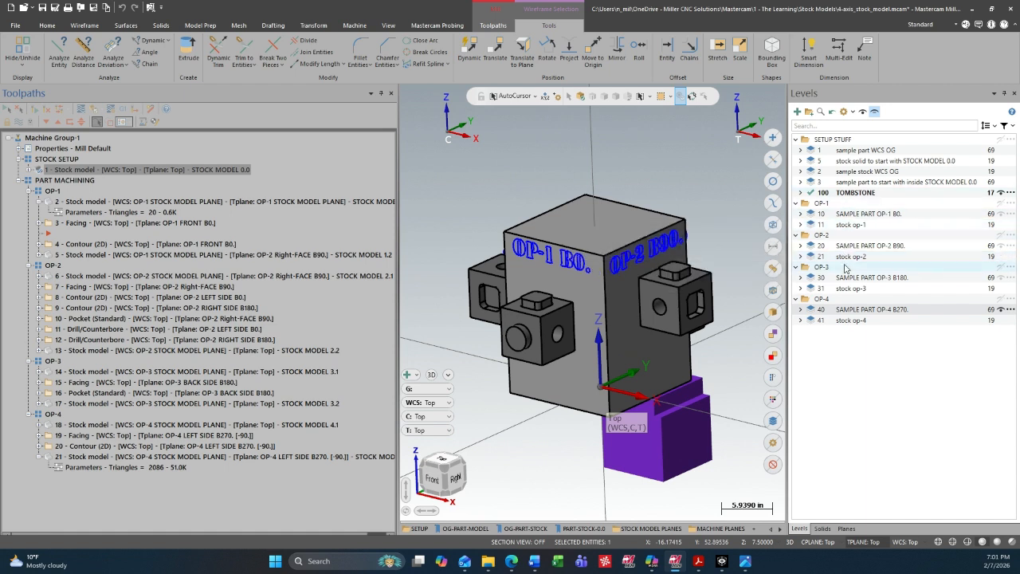
Step: Make the stock op-1, stock op-2, stock op-3 and stock op-4 levels visible
click(1002, 224)
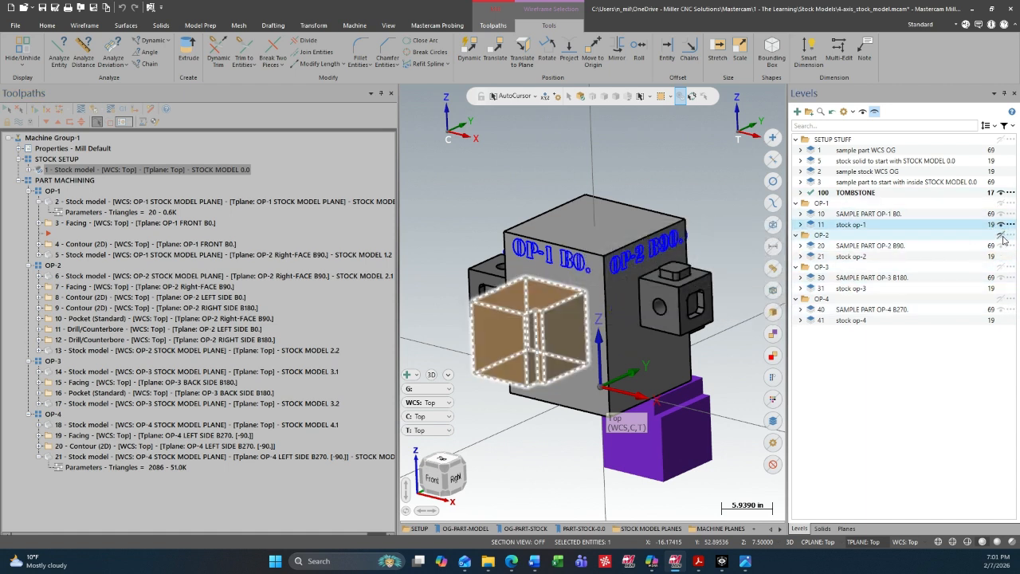
click(1002, 256)
click(1002, 287)
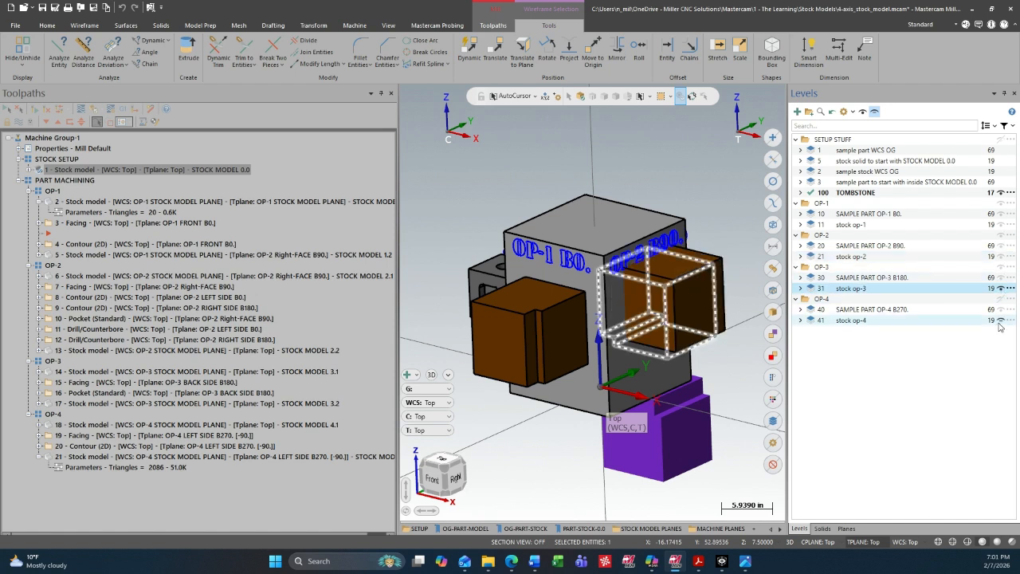
click(1002, 319)
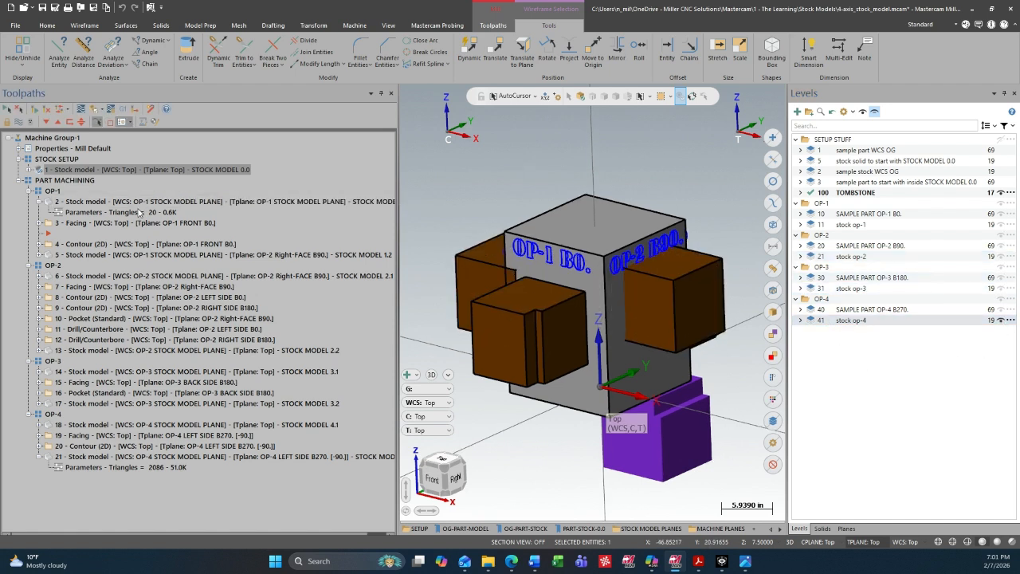
Step: Select the OP-1 FRONT B0. facing toolpath and hide the TOMBSTONE level
click(135, 225)
middle_drag(582, 319, 454, 321)
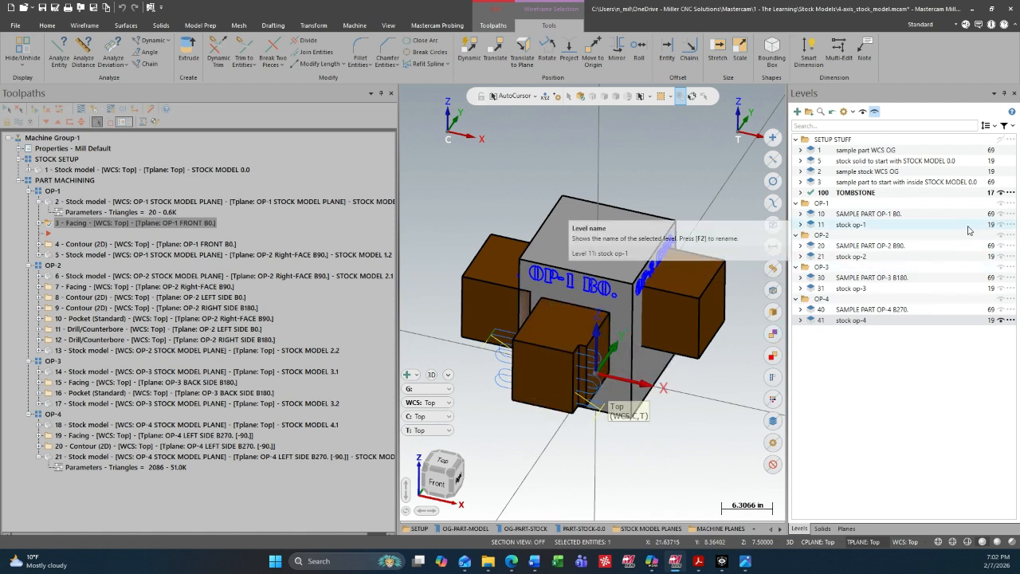
click(1002, 203)
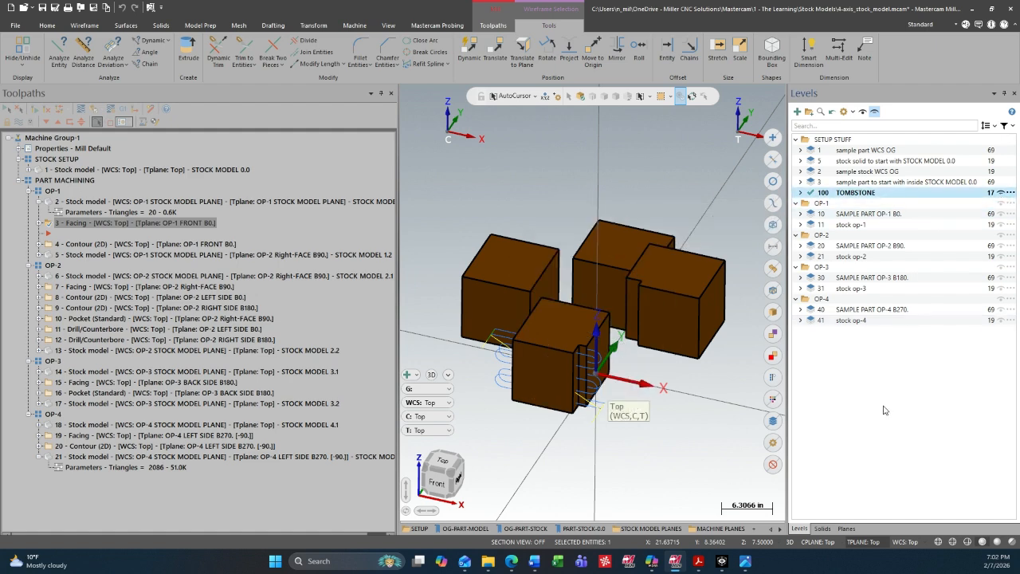
Step: Display the OP-1 STOCK MODEL PLANE axes and show the level "stock solid to start with STOCK MODEL 0.0"
click(846, 527)
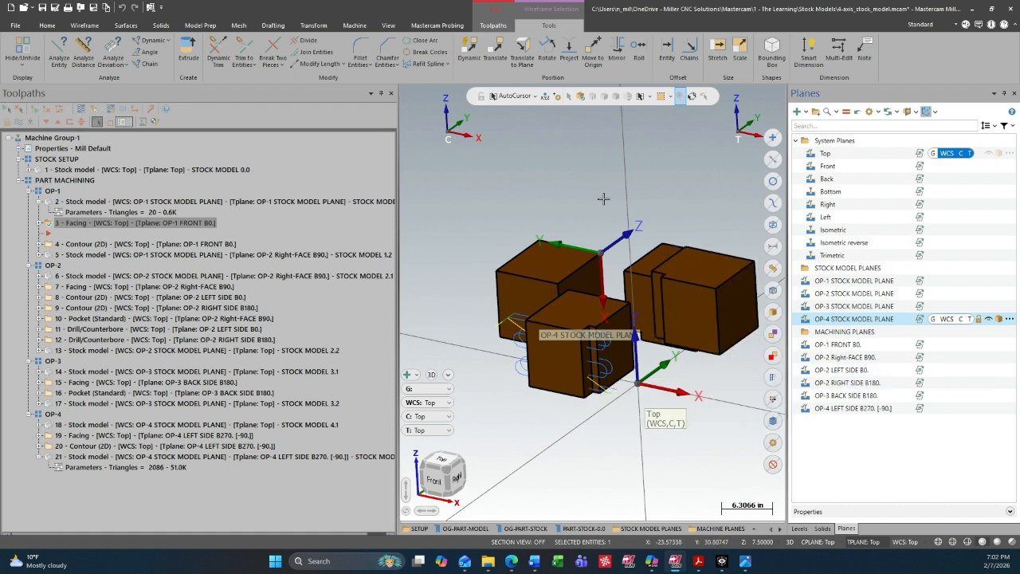
click(849, 285)
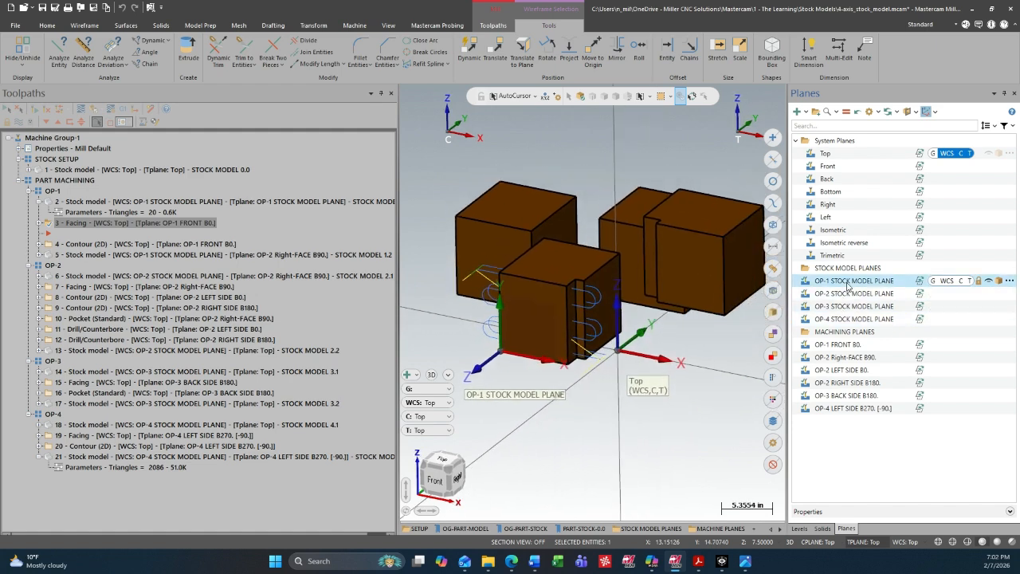
click(798, 528)
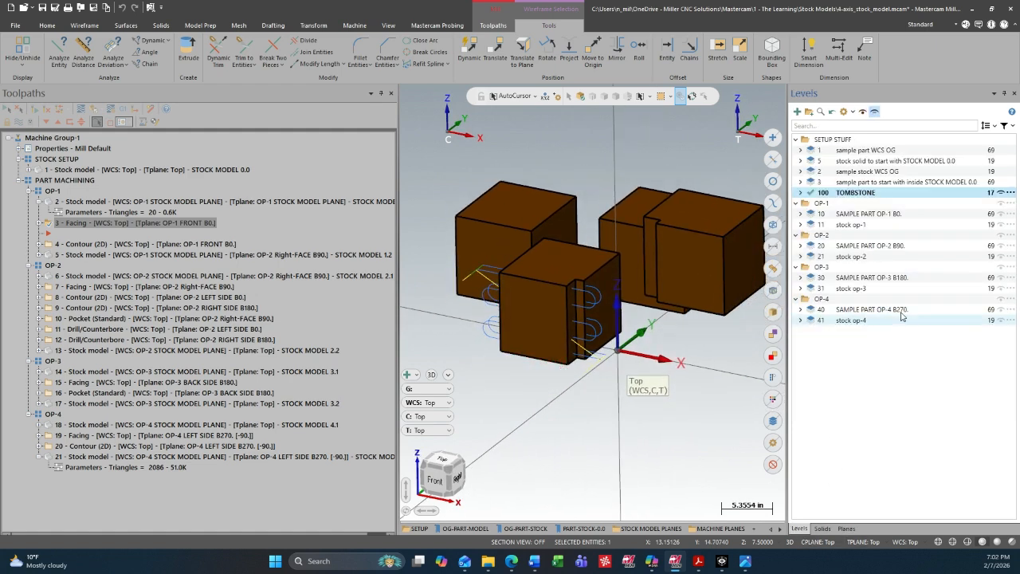
click(1002, 161)
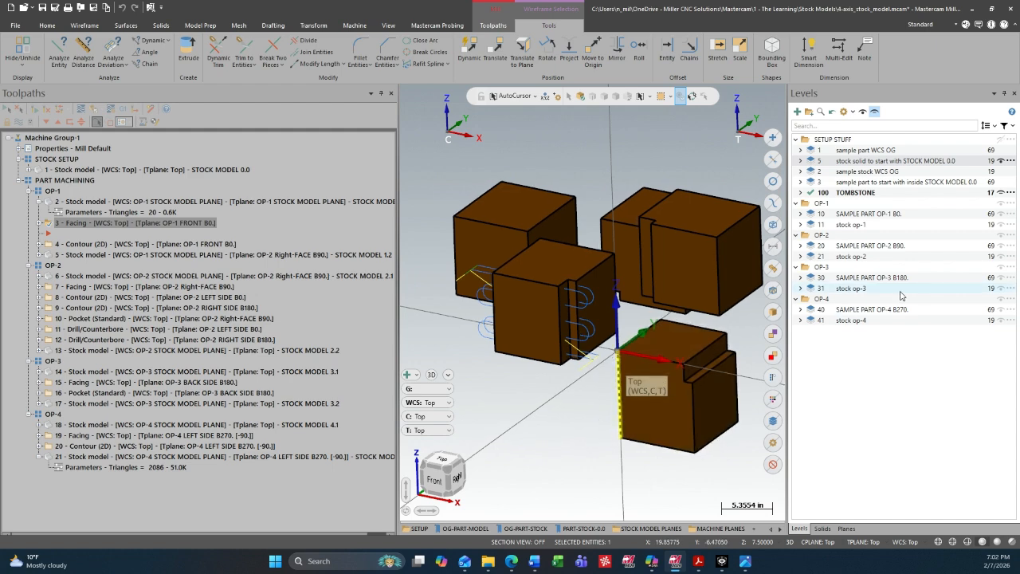
Step: Examine how the OP-1 to OP-4 stock model planes sit on their stock solids, clearing any accidental geometry selection
click(845, 528)
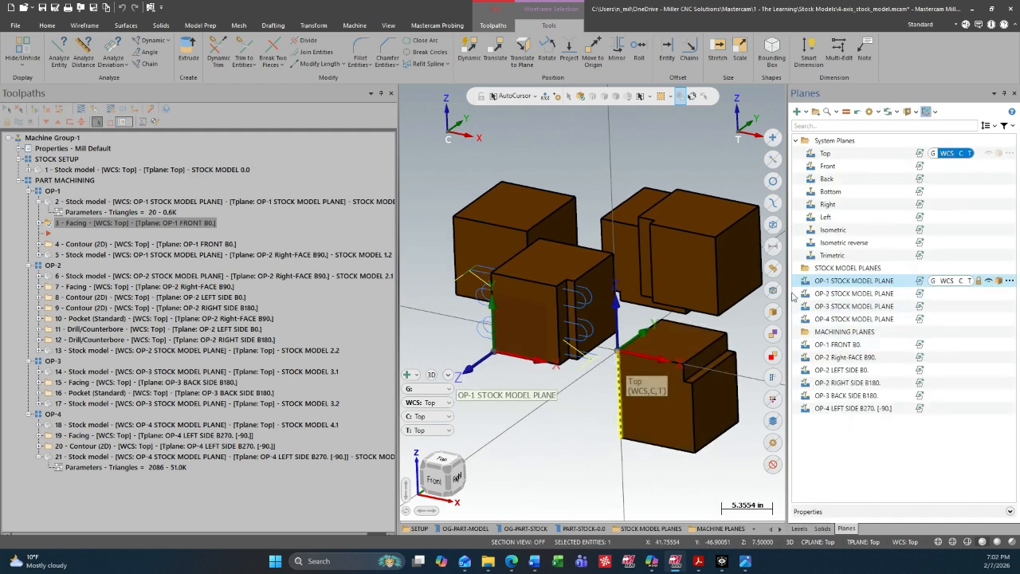
middle_drag(598, 314, 579, 316)
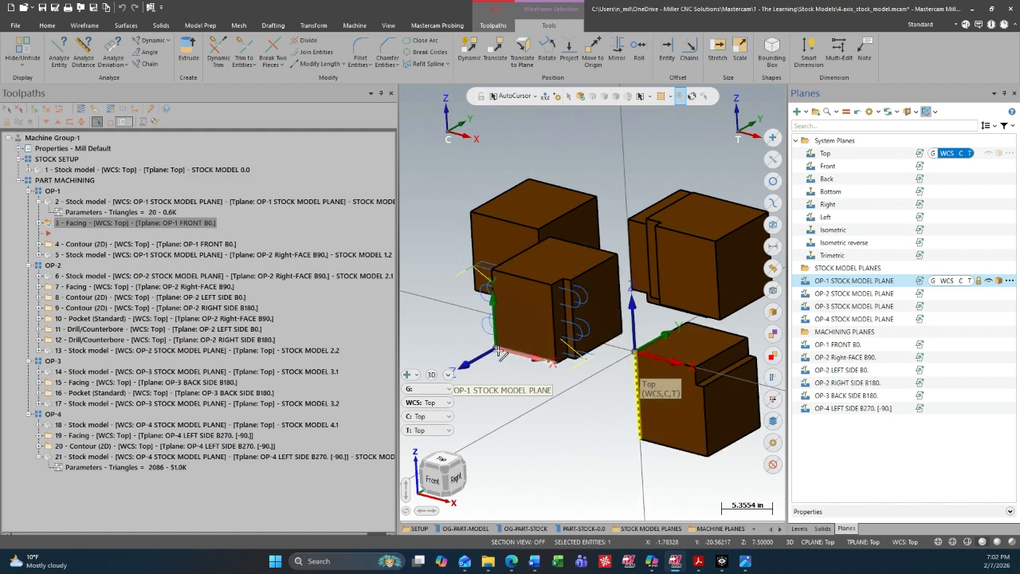
middle_drag(501, 353, 709, 307)
click(836, 295)
drag(643, 273, 642, 273)
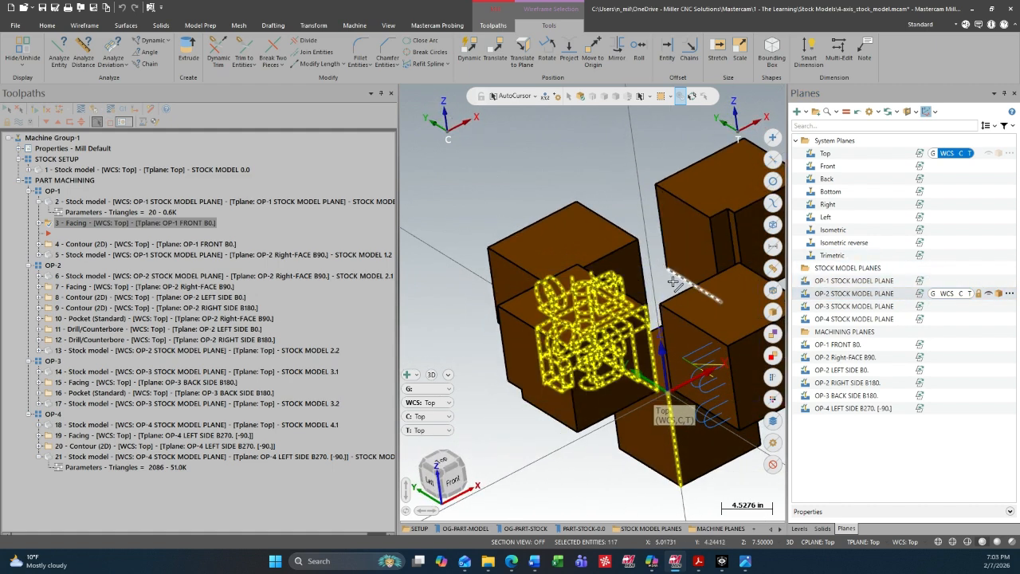
key(Delete)
click(817, 308)
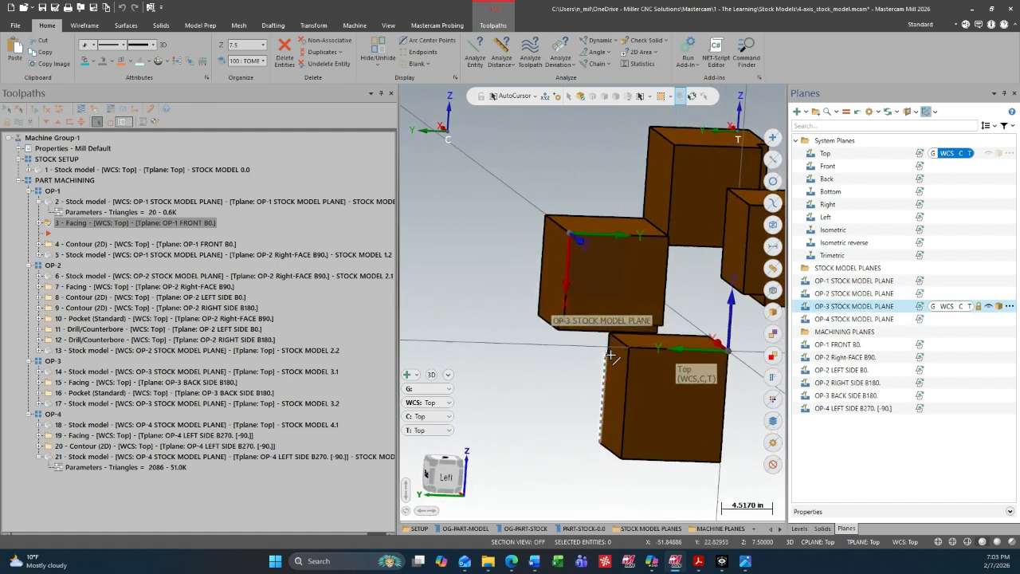
click(853, 319)
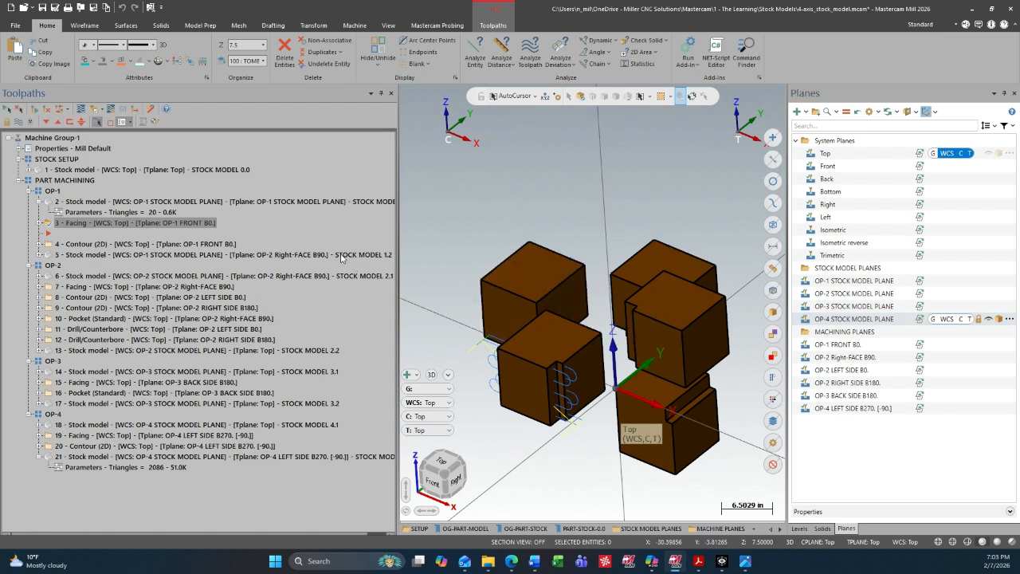
Step: Display STOCK MODEL 1.1 and make the solids translucent
click(162, 203)
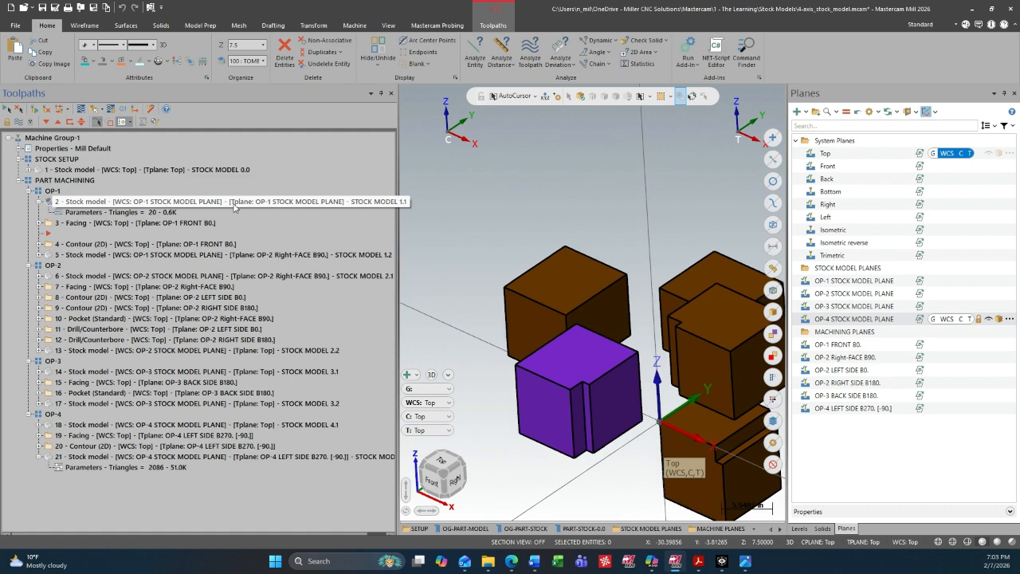
right_click(489, 203)
click(497, 255)
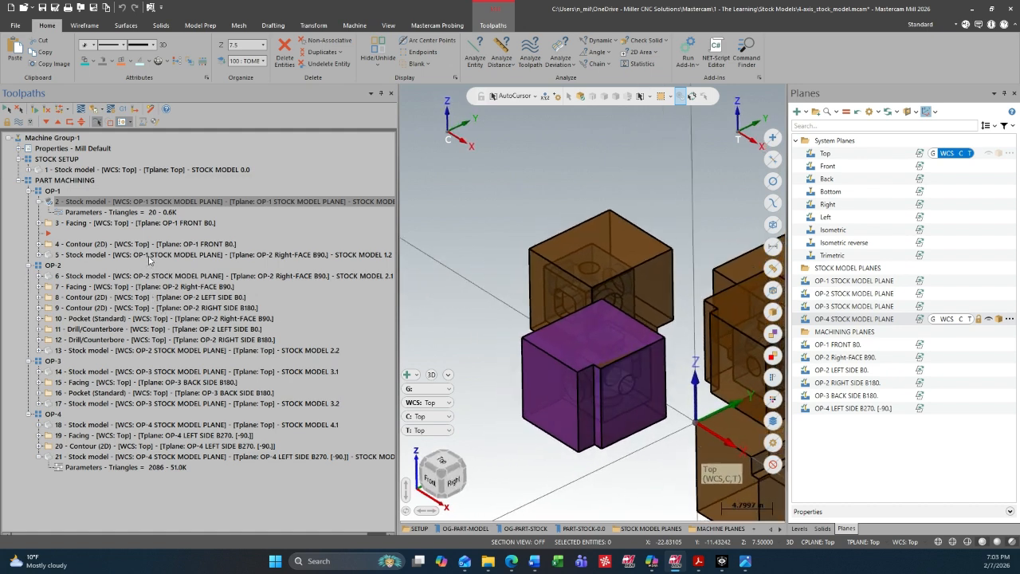
Step: Step through the stock models from STOCK MODEL 1.2 to the final OP-4 one, examining the remaining material inside the translucent solids
click(149, 256)
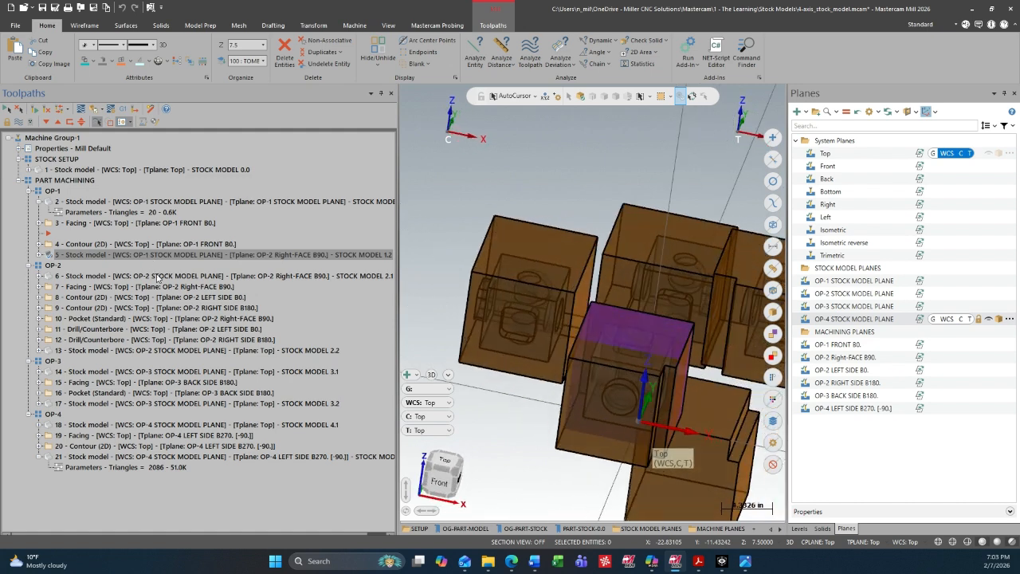
click(157, 277)
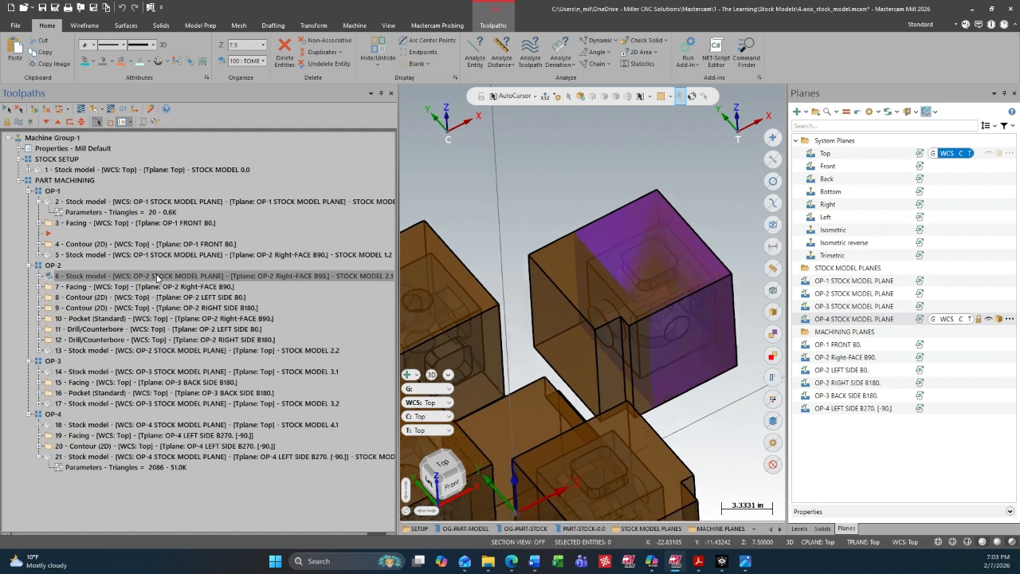
click(159, 351)
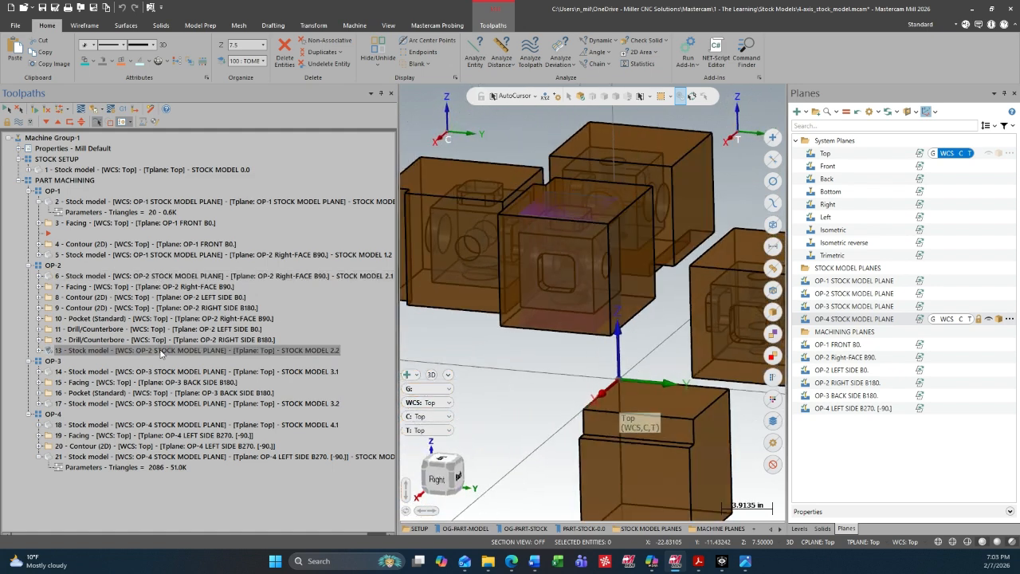
click(146, 372)
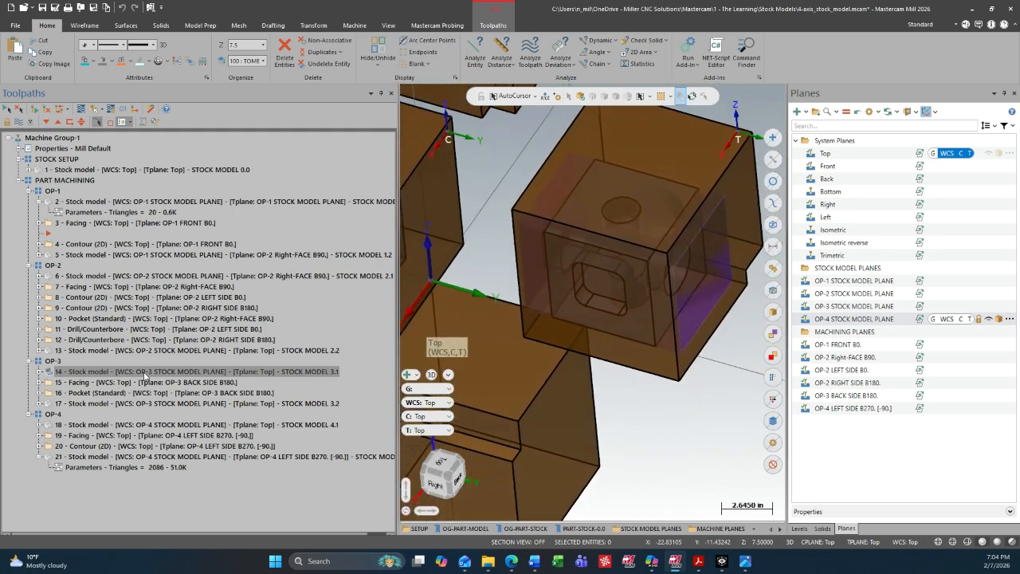
click(140, 403)
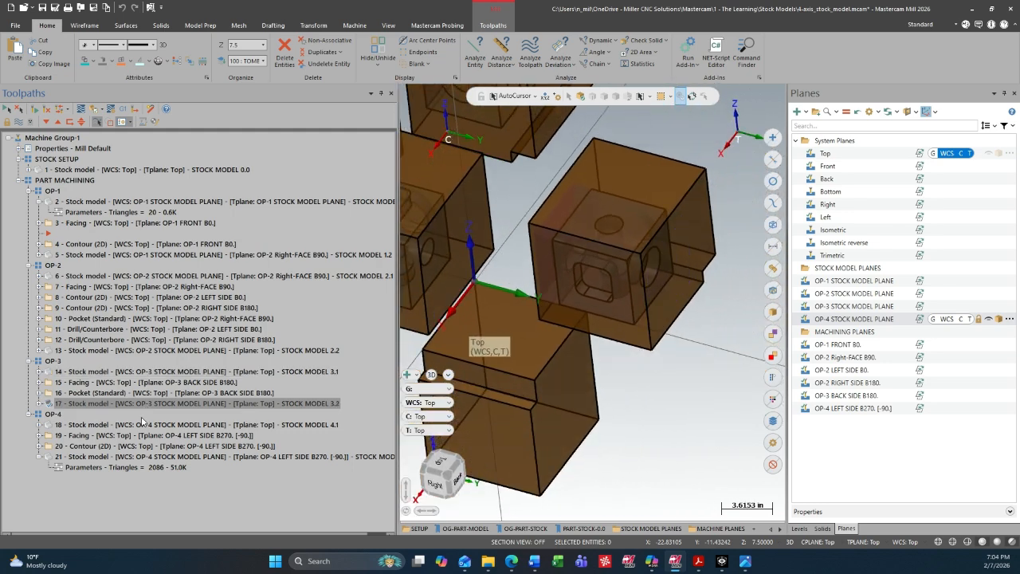
click(143, 426)
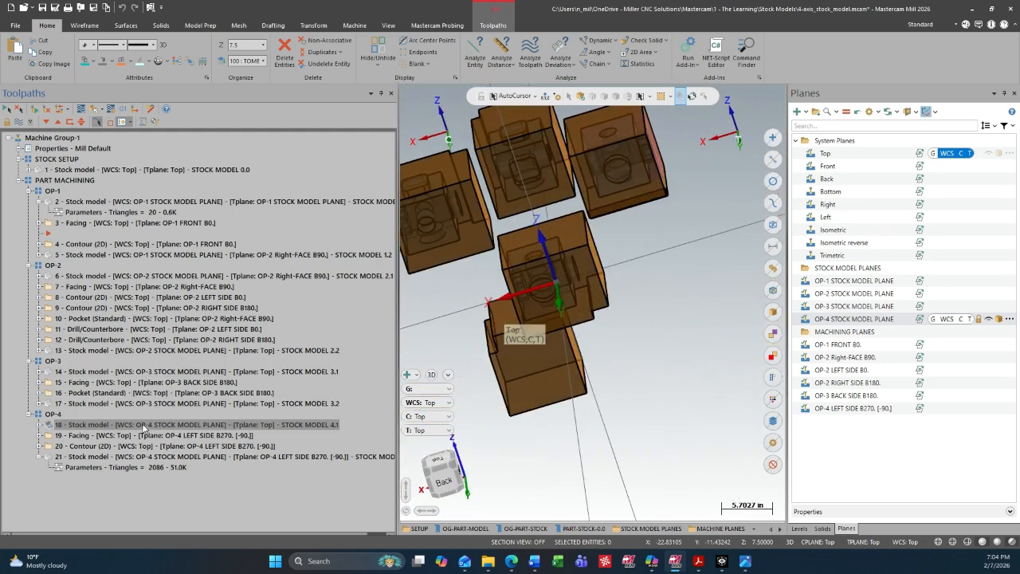
click(128, 461)
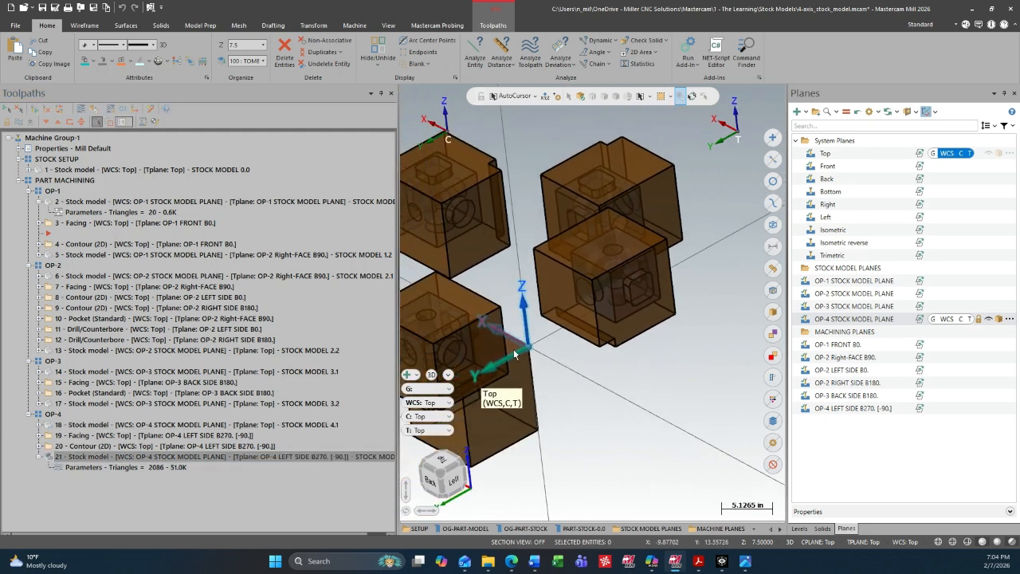
Step: Compare the axes orientation of the OP-1 to OP-4 stock model planes with the Top plane
click(869, 293)
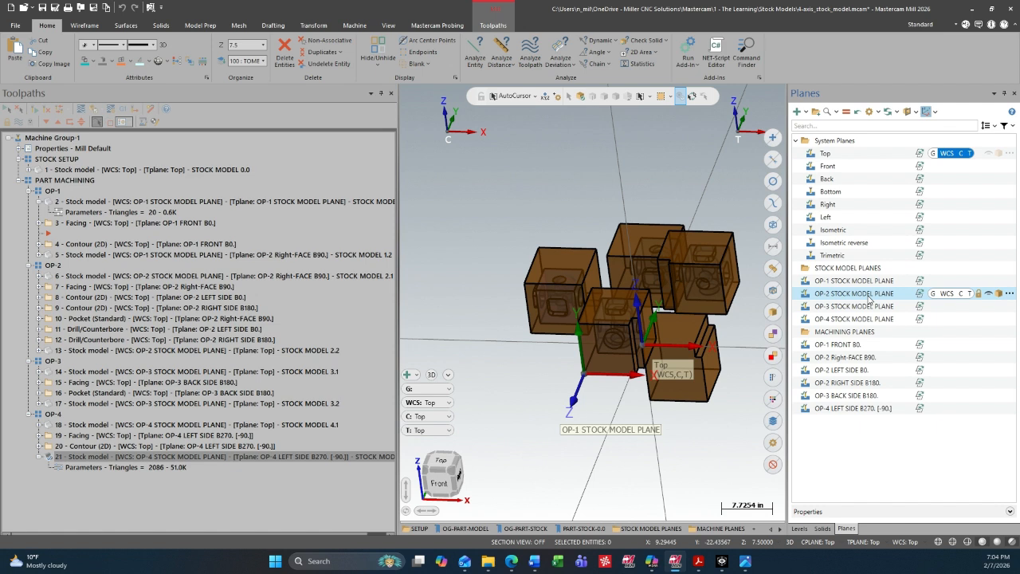
click(867, 306)
click(861, 319)
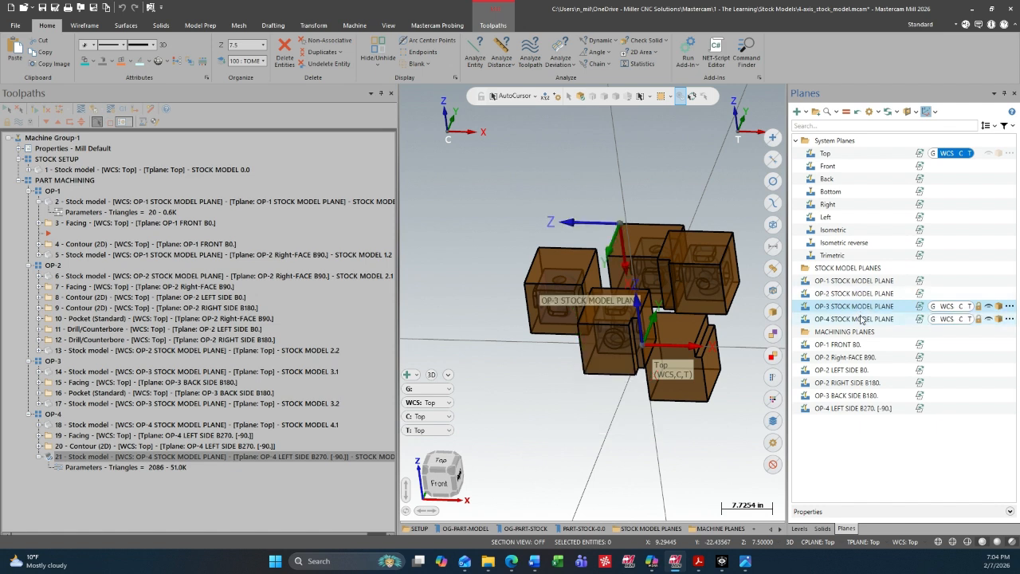
click(849, 280)
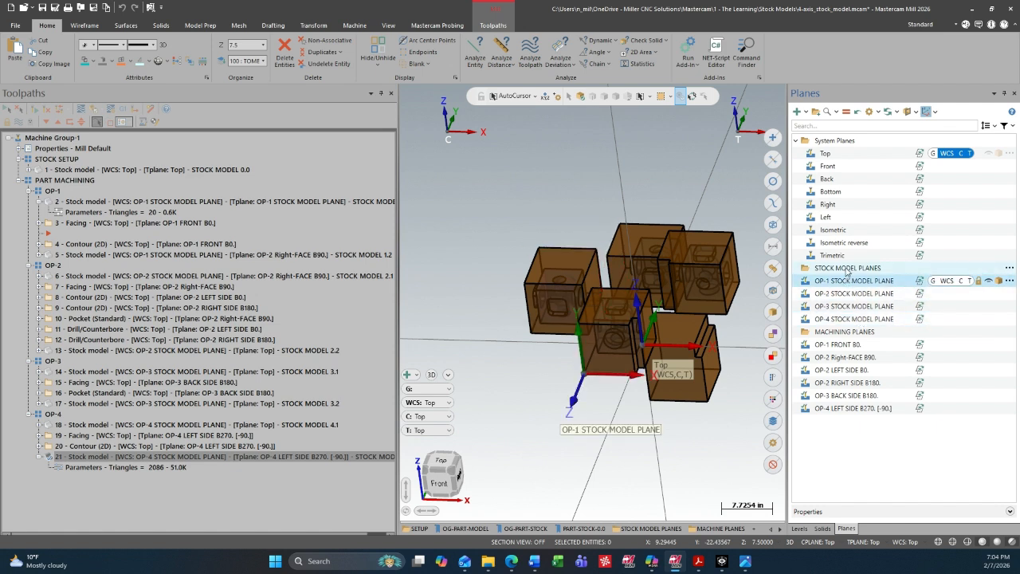
click(826, 153)
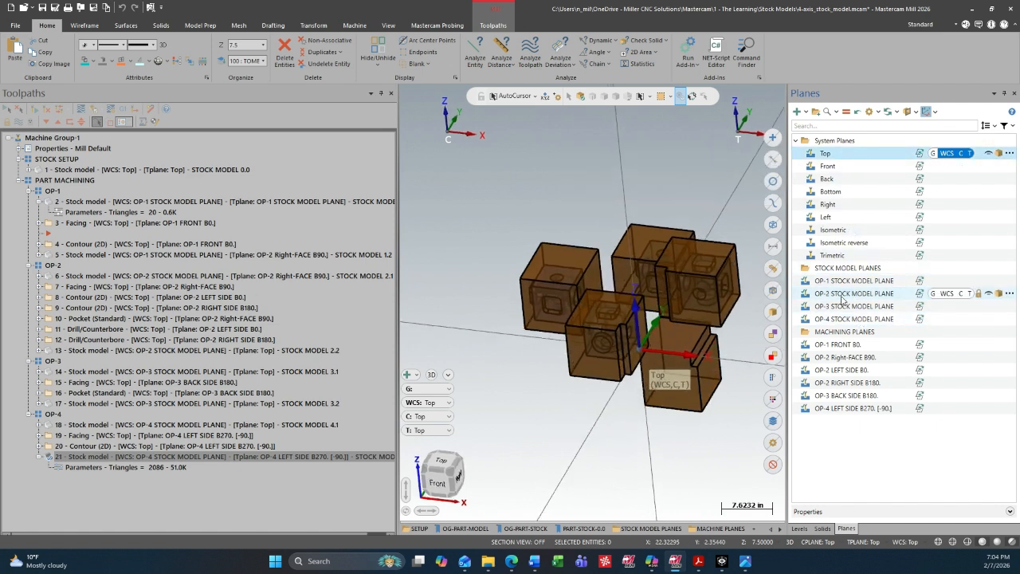
Step: Hide the stock solids on the stock op-4, stock op-3, stock op-2 and stock op-1 levels
click(798, 529)
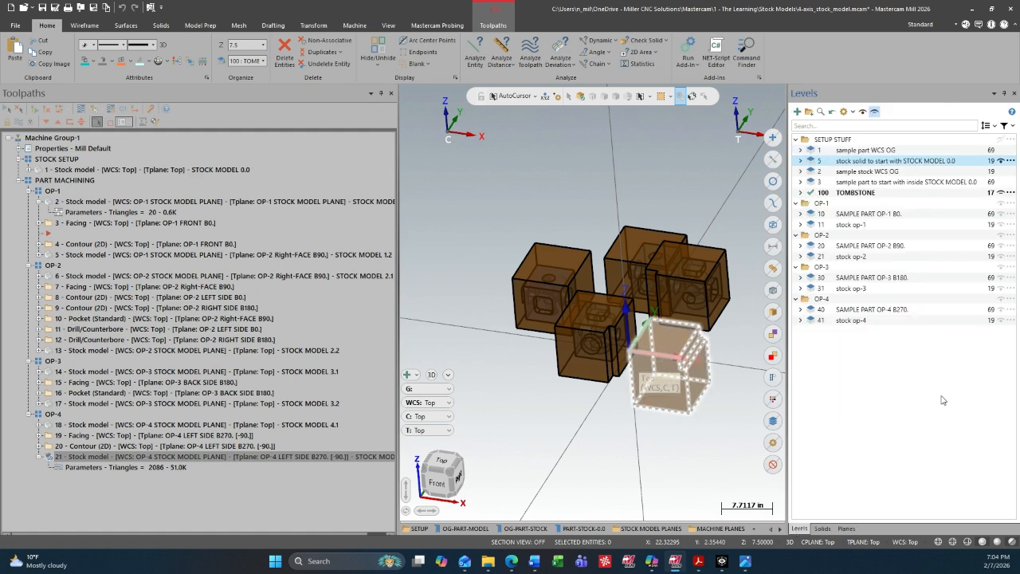
click(1001, 320)
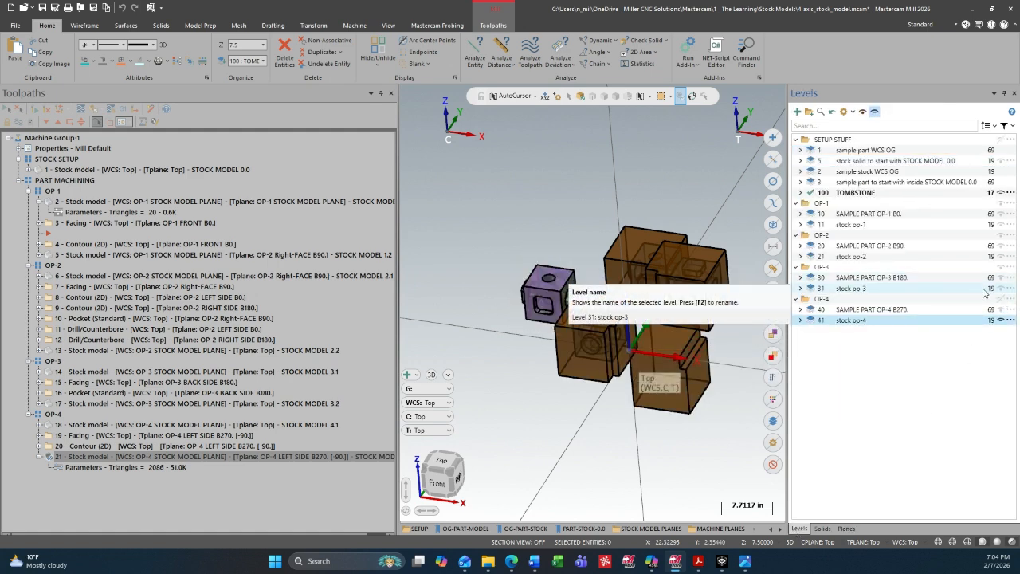
click(1002, 289)
click(1002, 257)
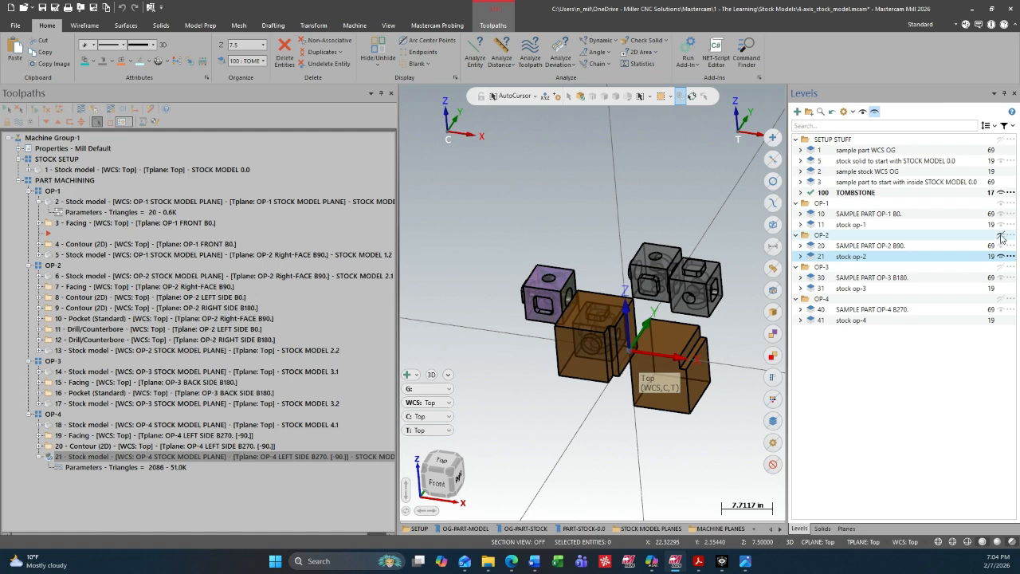
click(1002, 225)
Step: Turn off translucency so the sample parts and remaining stock solid are shown opaque
middle_drag(720, 424, 565, 424)
right_click(558, 431)
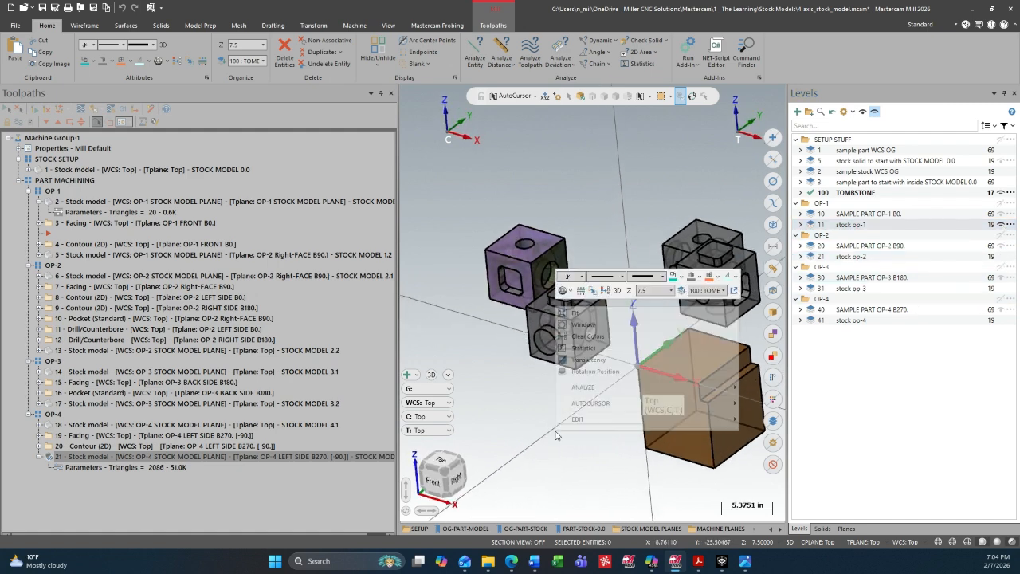
click(588, 360)
middle_drag(583, 387, 595, 428)
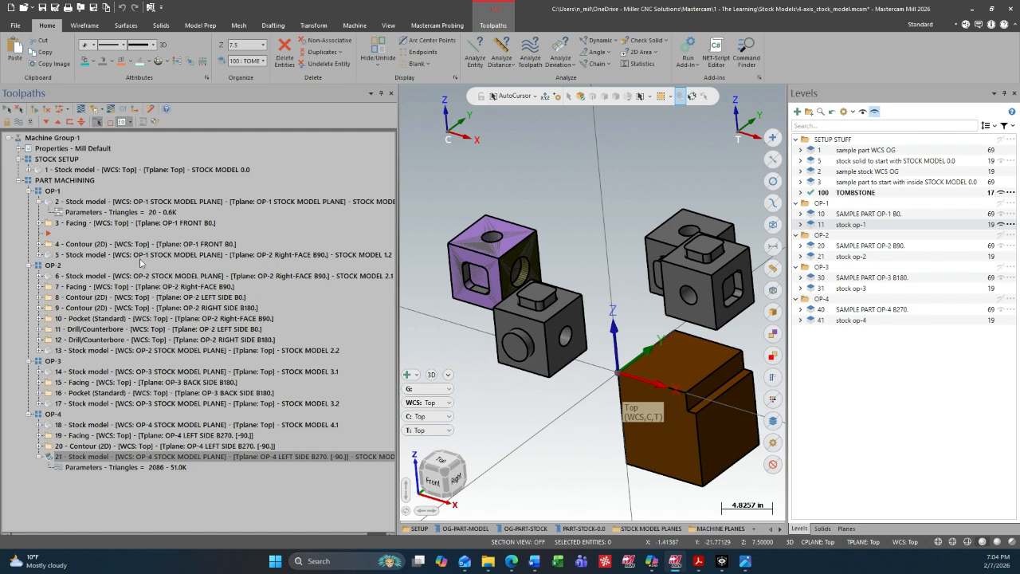
Step: Step through the stock models from STOCK MODEL 1.1 to the final OP-4 one, comparing the remaining material with the opaque sample parts
click(122, 206)
click(136, 255)
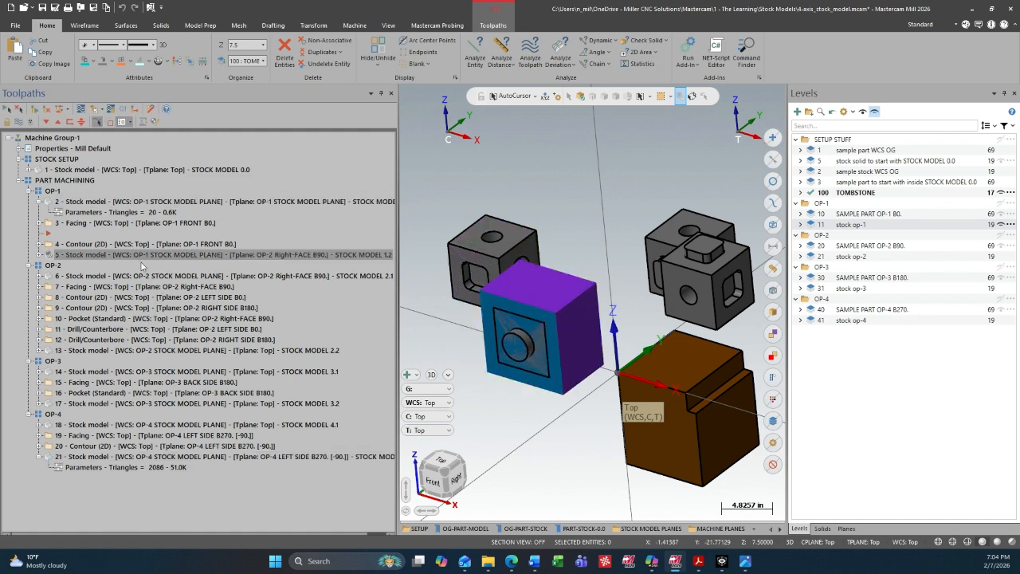
click(150, 277)
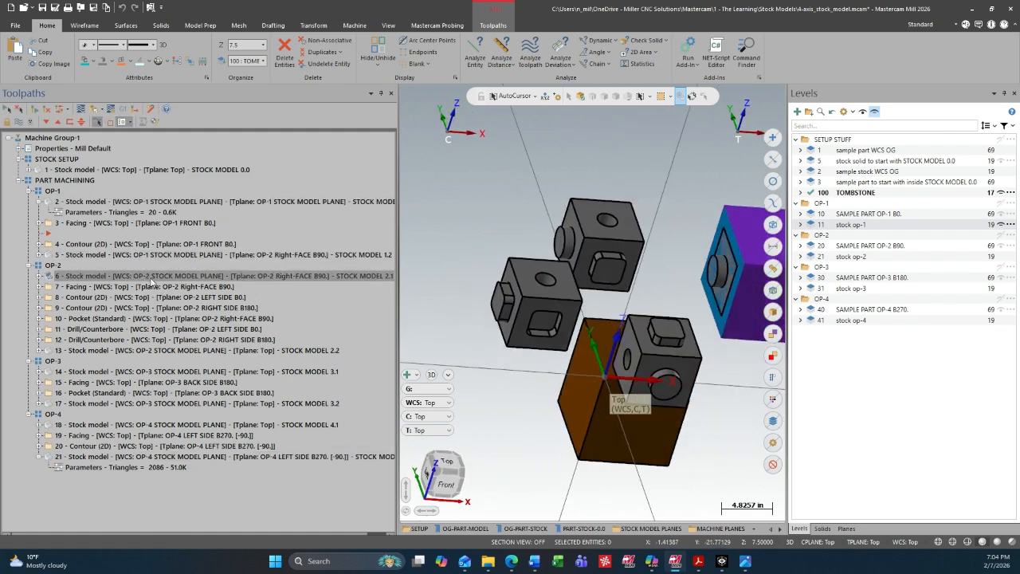
click(137, 352)
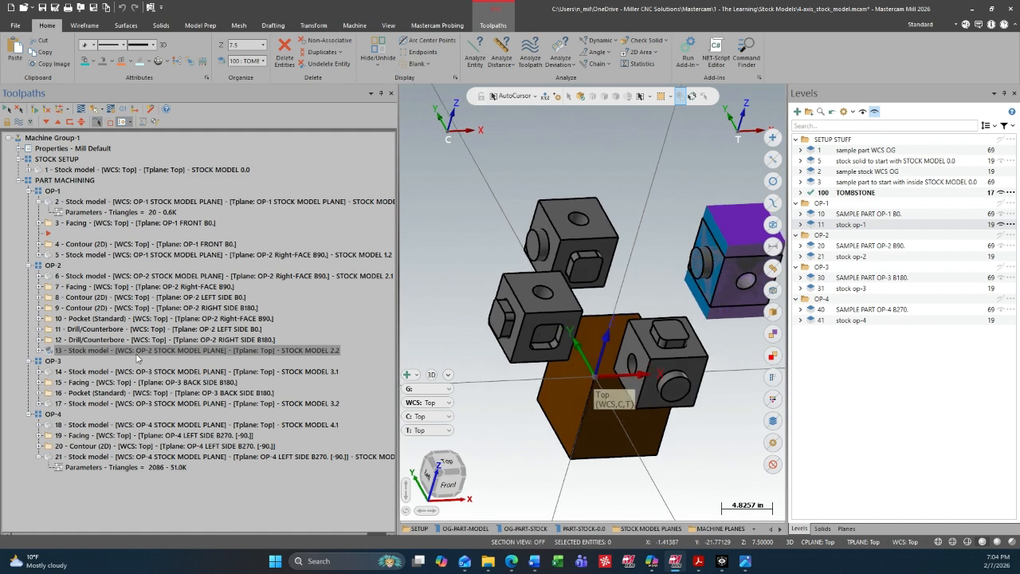
click(141, 372)
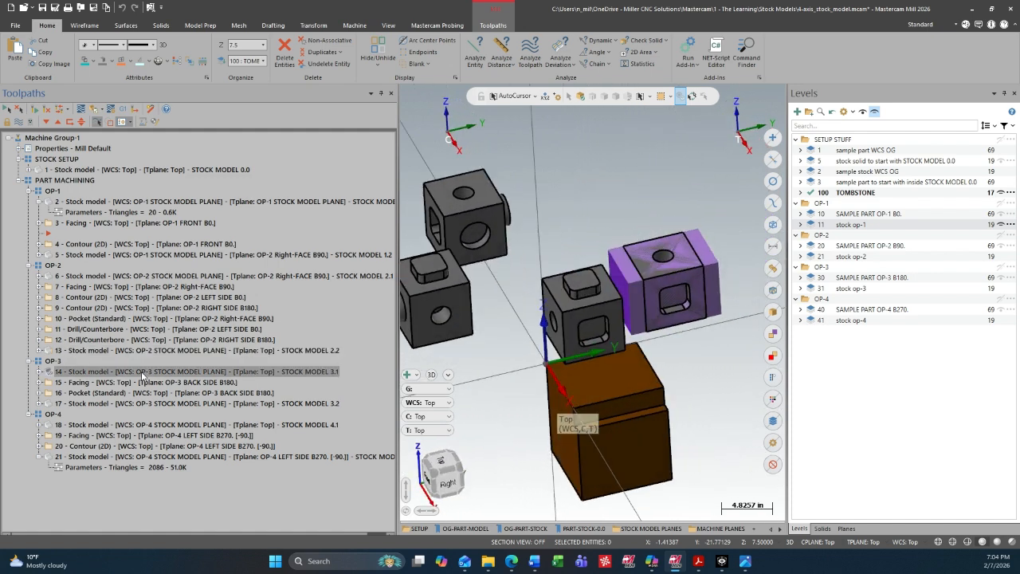
click(148, 404)
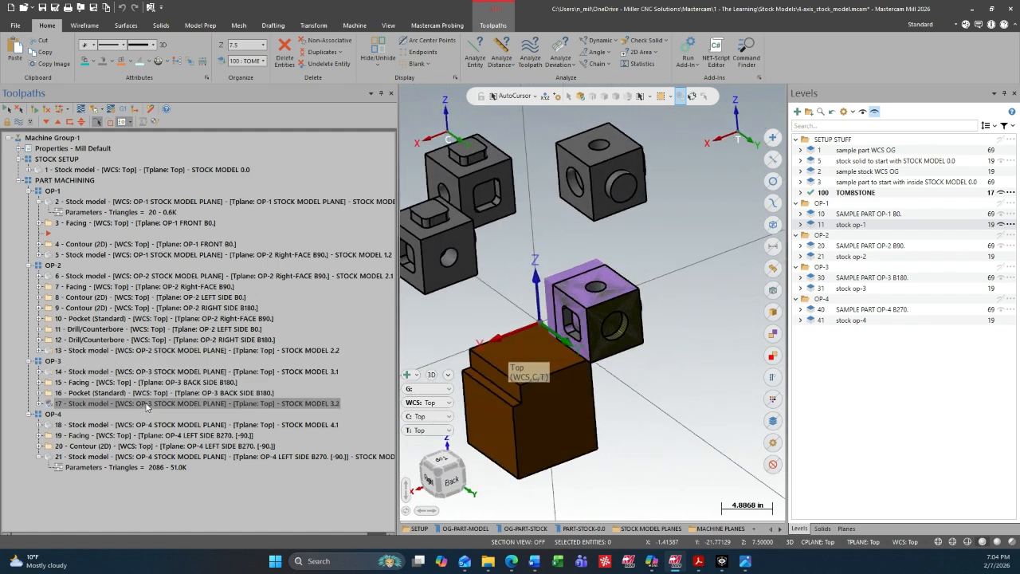
click(144, 460)
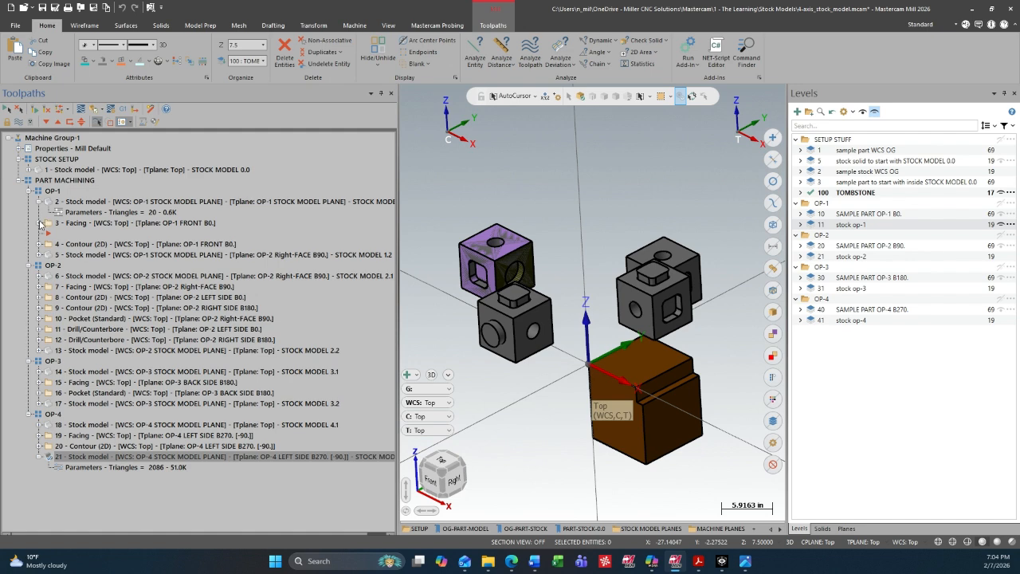
Step: Collapse the first OP-1 stock model operation and display STOCK MODEL 0.0 to examine it on the starting stock solid
click(40, 204)
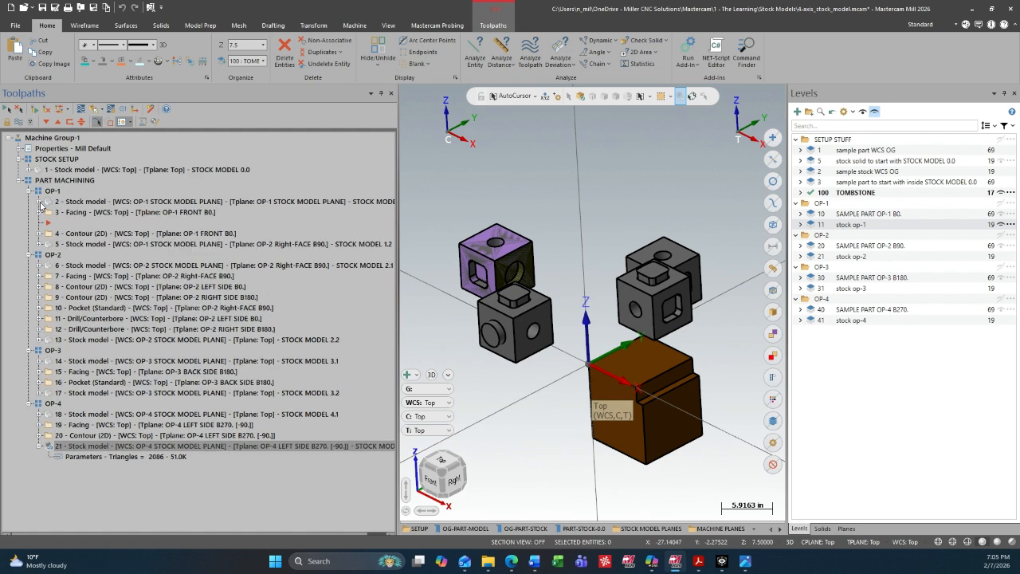
click(49, 170)
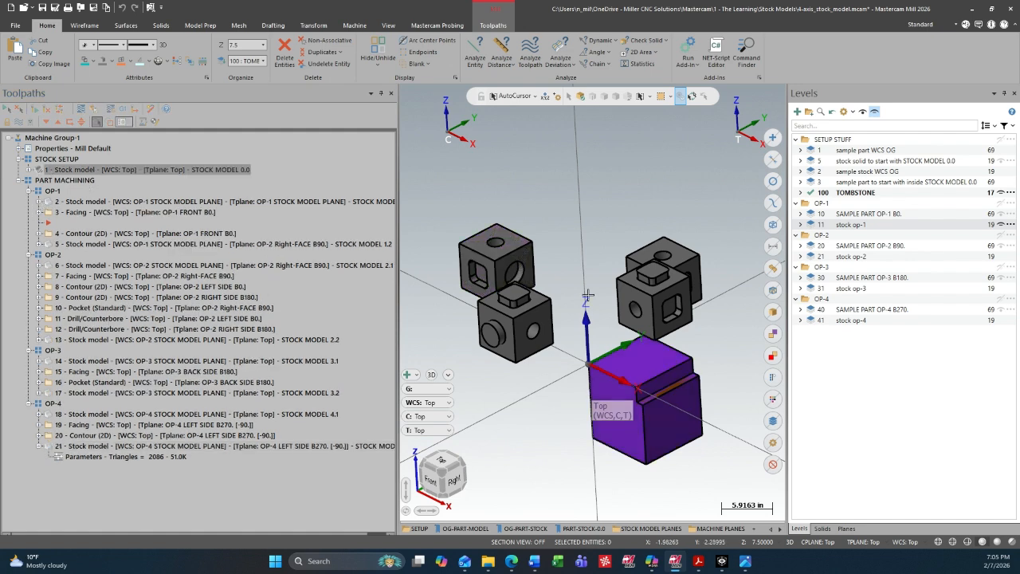
scroll(737, 372, up, 2)
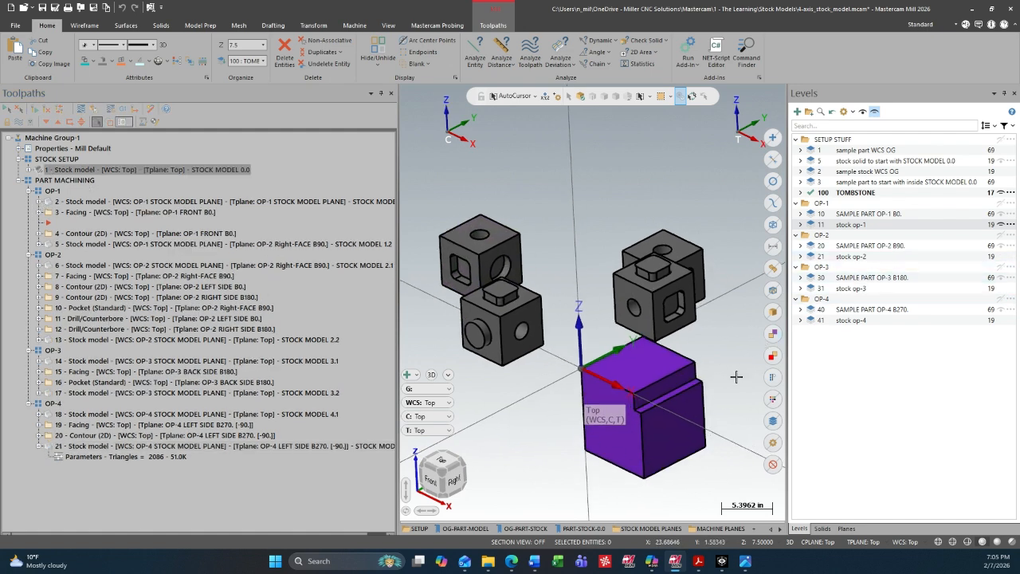
middle_drag(737, 372, 707, 374)
scroll(590, 399, up, 2)
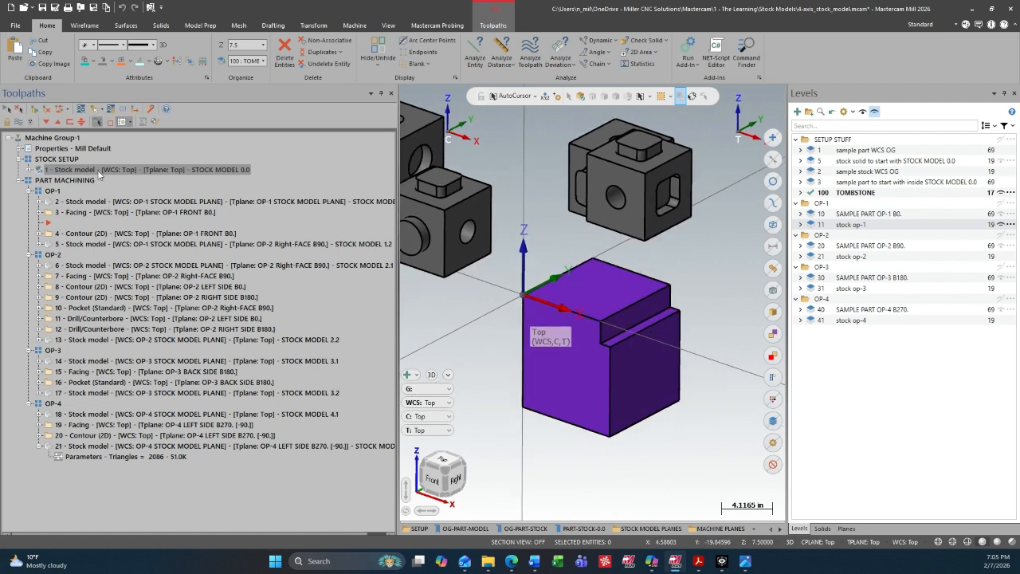
Step: Display the OP-1 facing toolpath and the sample part WCS OG level, examining the part's position relative to the Top plane origin
click(104, 213)
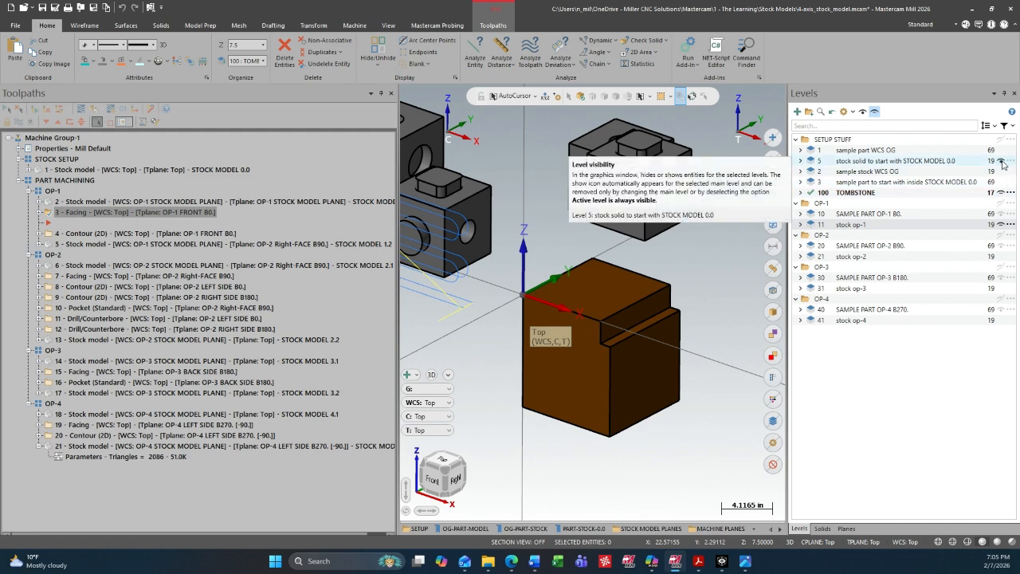
click(1002, 151)
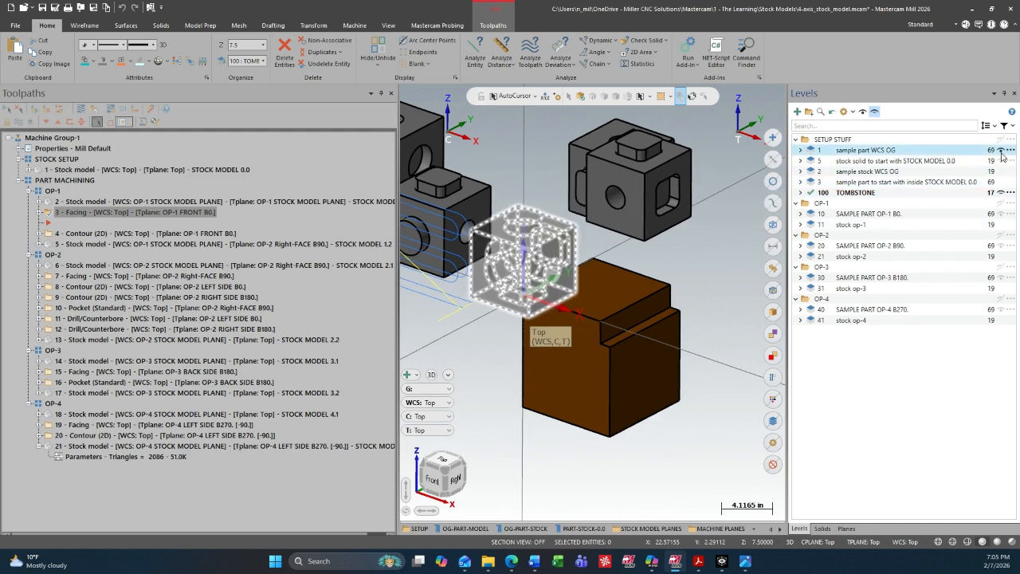
middle_drag(603, 480, 592, 496)
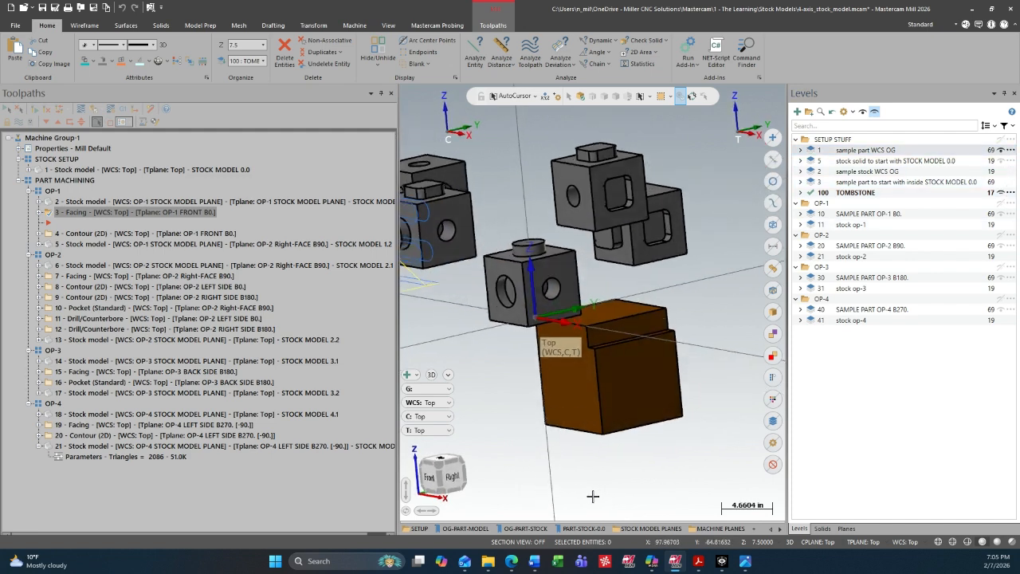
scroll(542, 483, up, 5)
middle_drag(480, 467, 472, 459)
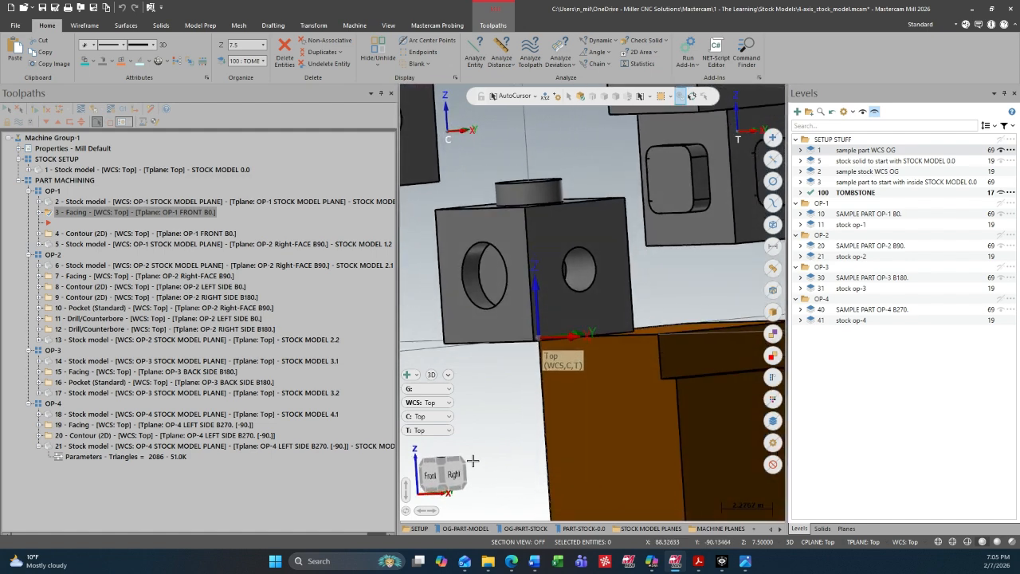
Step: Hide the STOCK MODEL 0.0 starting solid and show the sample stock WCS OG level to examine the stock around the original part
click(1001, 161)
middle_drag(598, 243, 603, 261)
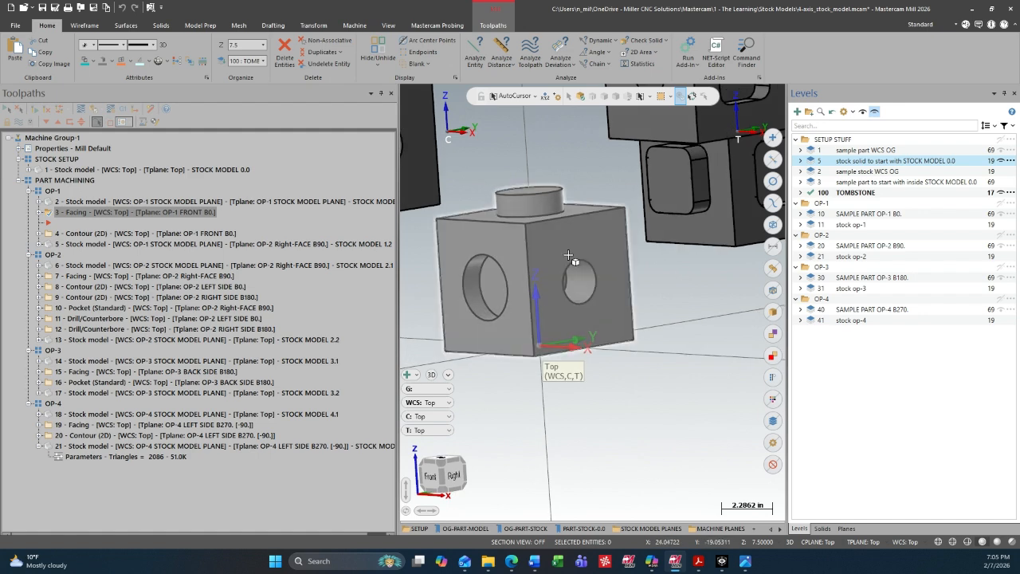
click(1001, 172)
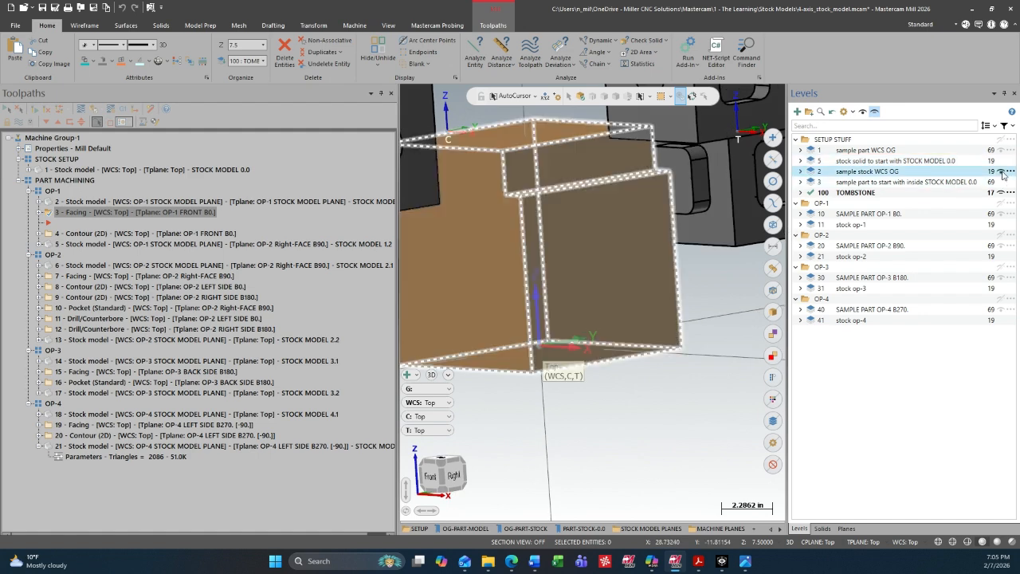
middle_drag(758, 367, 747, 380)
scroll(669, 417, down, 2)
middle_drag(670, 417, 661, 422)
scroll(660, 423, down, 2)
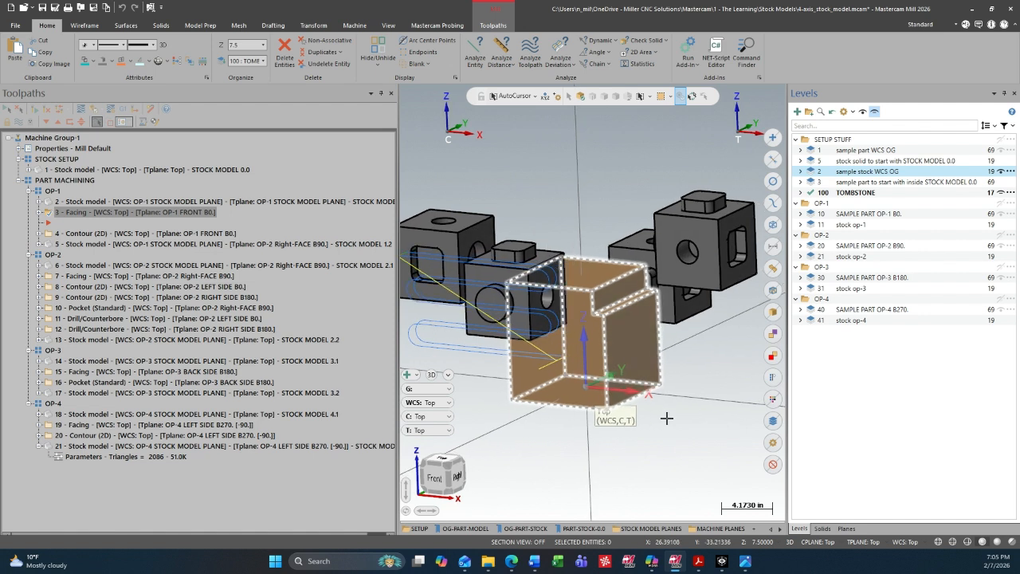
Step: Replace the WCS OG part and stock with the STOCK MODEL 0.0 starting solid and the sample part positioned inside it
click(1002, 171)
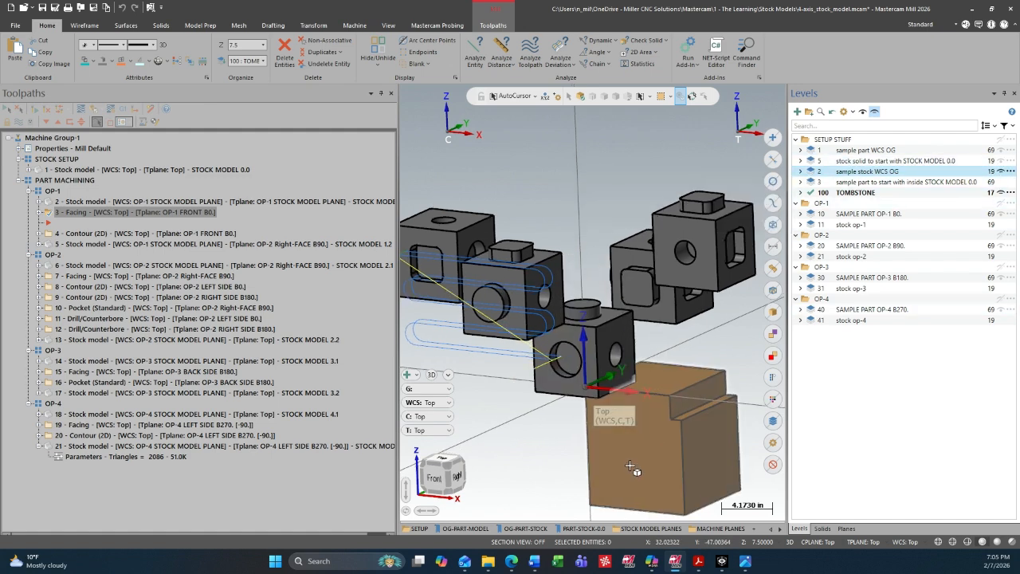
middle_drag(633, 467, 662, 419)
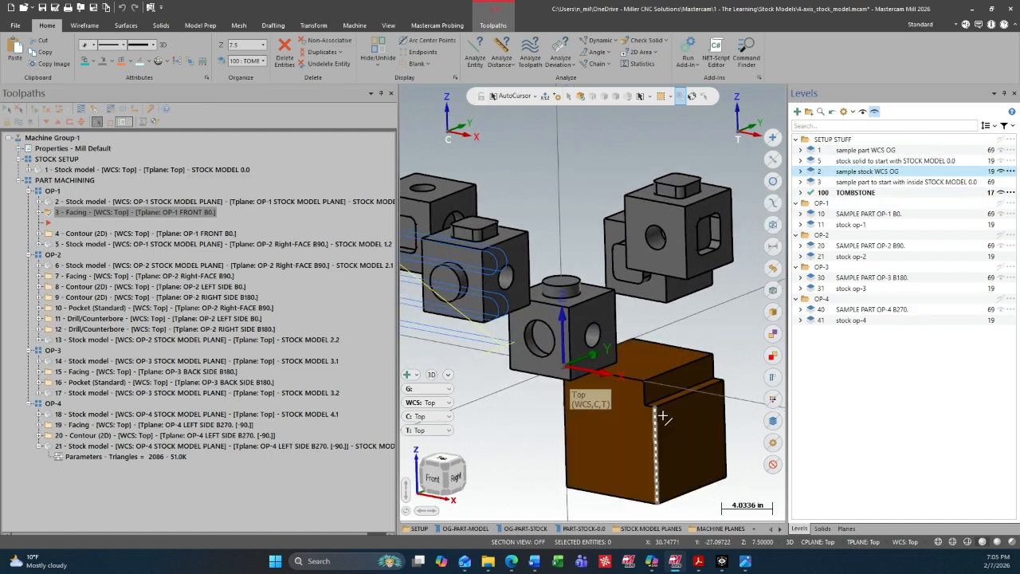
click(1000, 151)
click(1001, 183)
Step: Examine the starting stock solid against the Top plane origin, briefly hiding it to view the sample part inside
scroll(660, 328, up, 2)
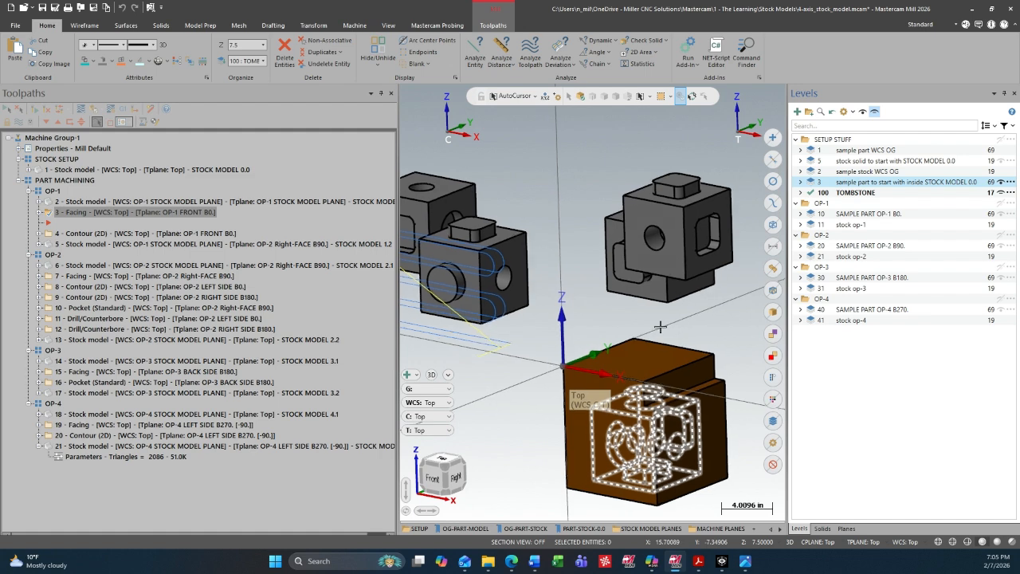
middle_drag(570, 351, 561, 400)
scroll(560, 400, up, 1)
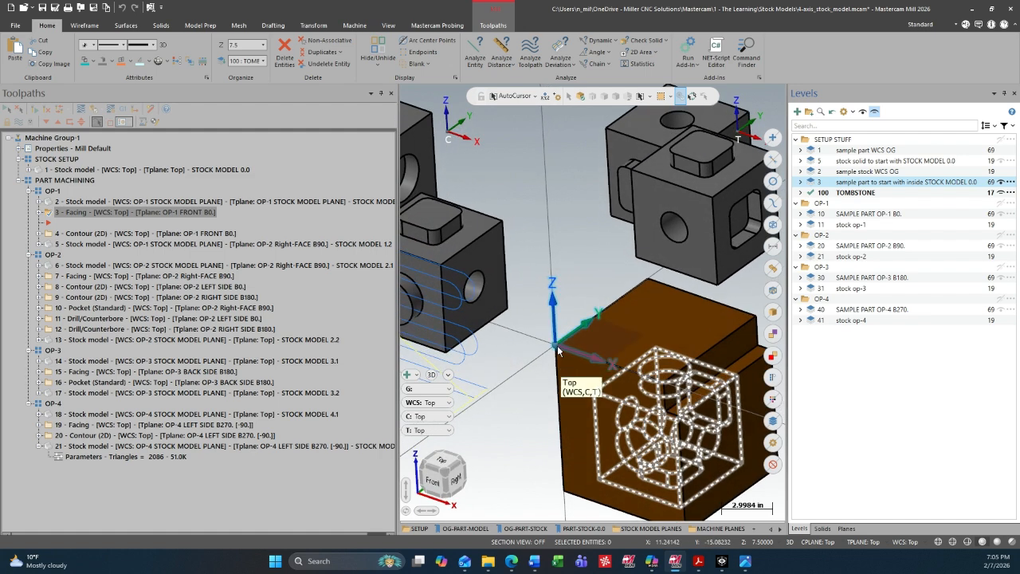
middle_drag(591, 332, 573, 316)
click(486, 448)
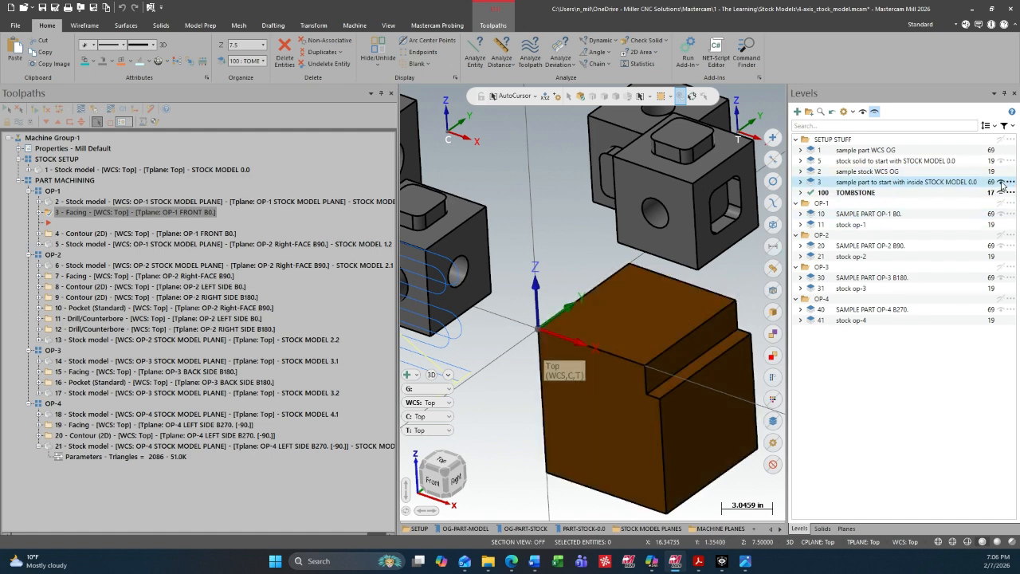
click(1002, 161)
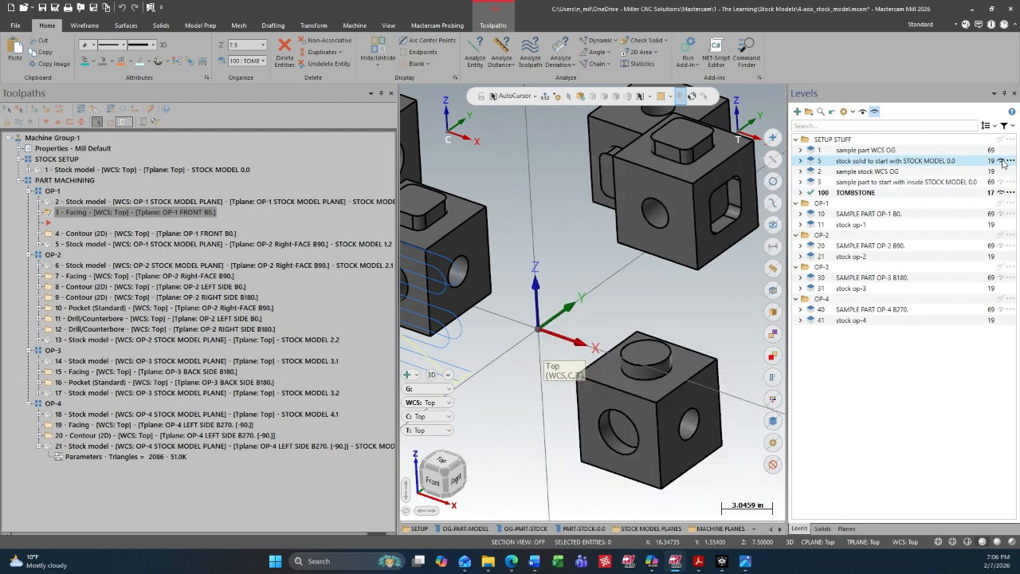
click(1002, 161)
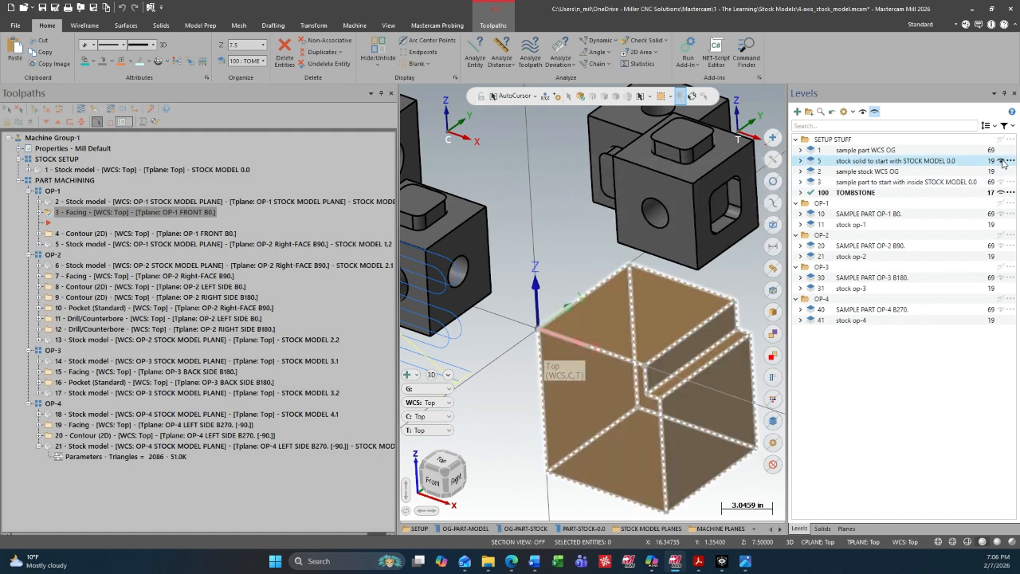
Step: Review STOCK MODEL 0.0's stock definition, toggling the starting solid's visibility to compare it with the stock model, and accept the parameters
click(208, 170)
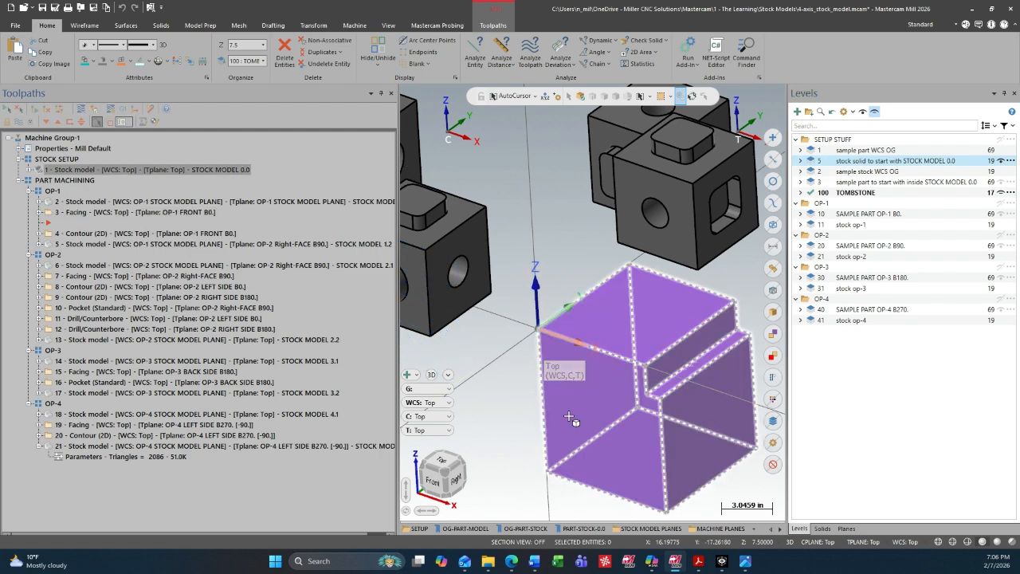
scroll(504, 421, down, 2)
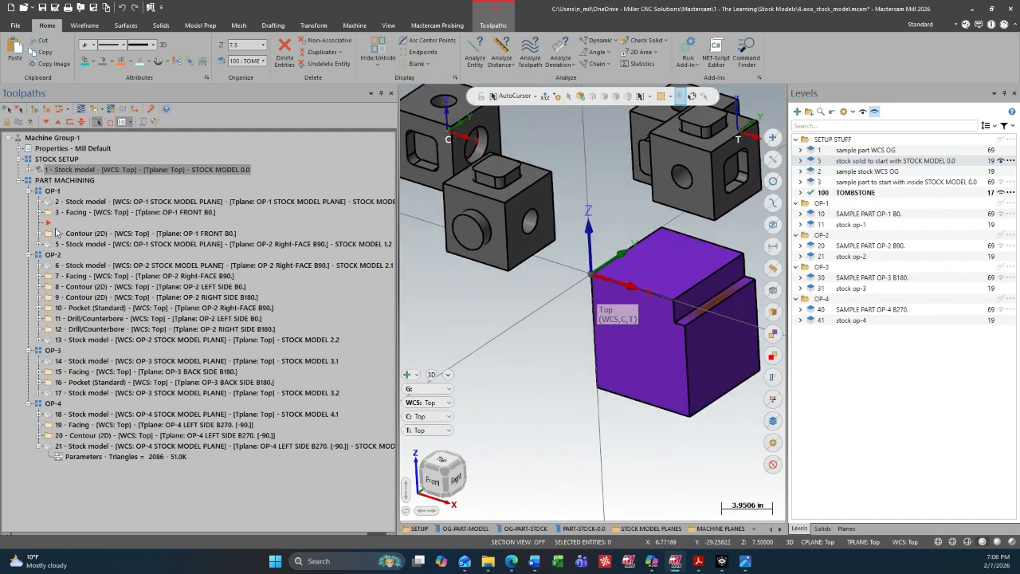
click(30, 170)
click(65, 180)
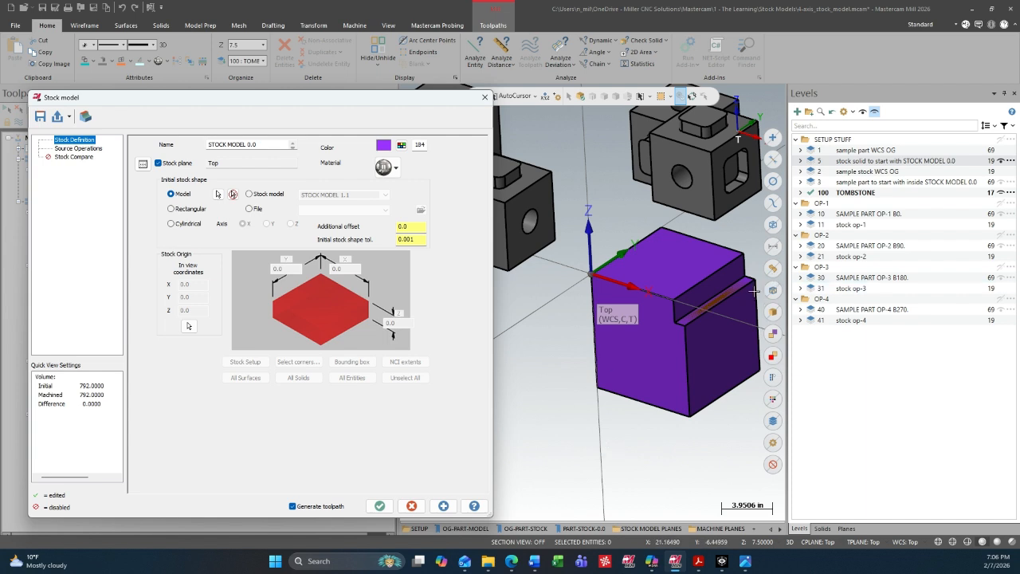
click(1002, 163)
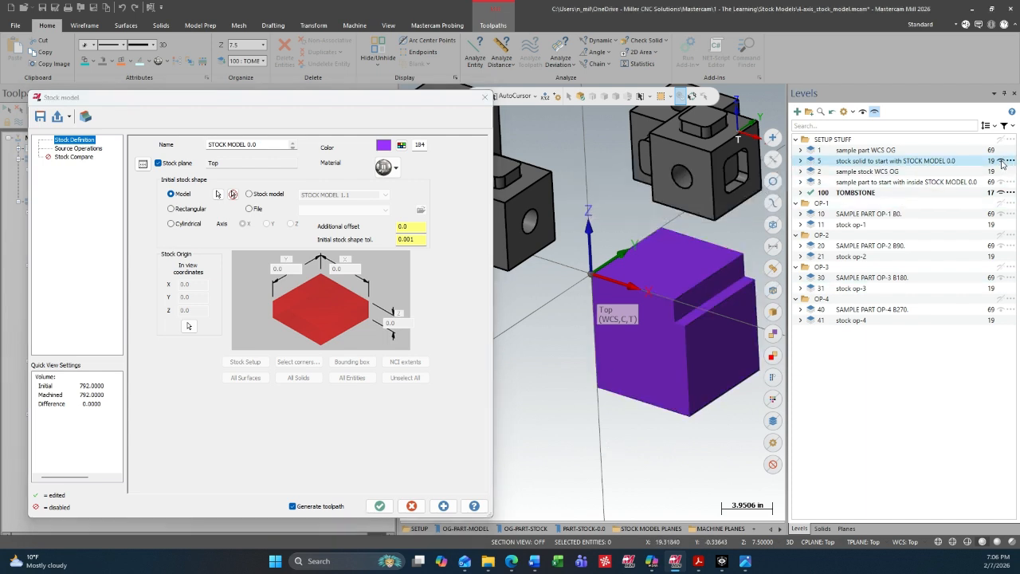
click(1002, 163)
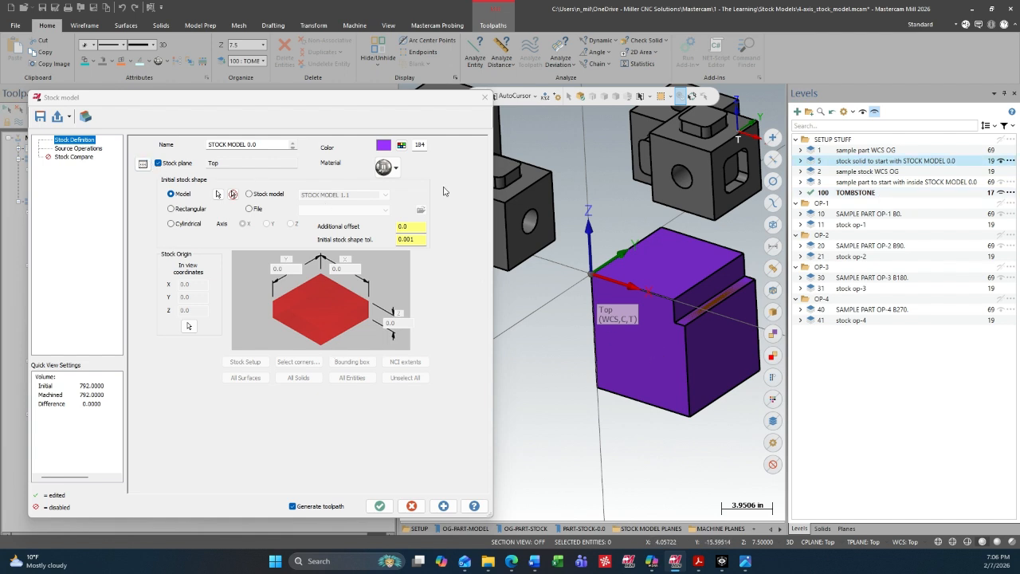
click(384, 506)
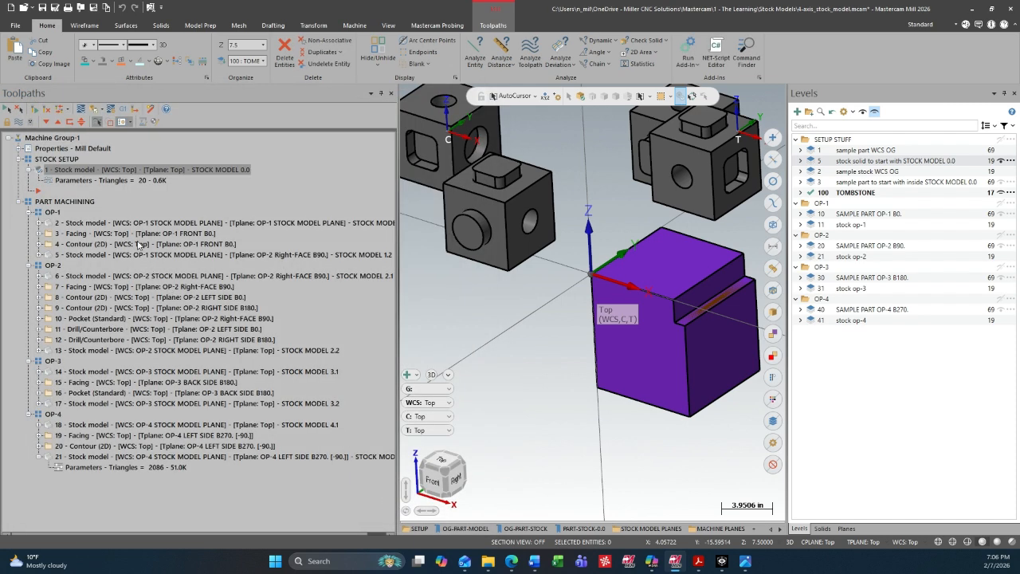
Step: Display the OP-1 facing toolpath and STOCK MODEL 1.1, toggling the TOMBSTONE level to check the stock's position on the fixture
click(136, 234)
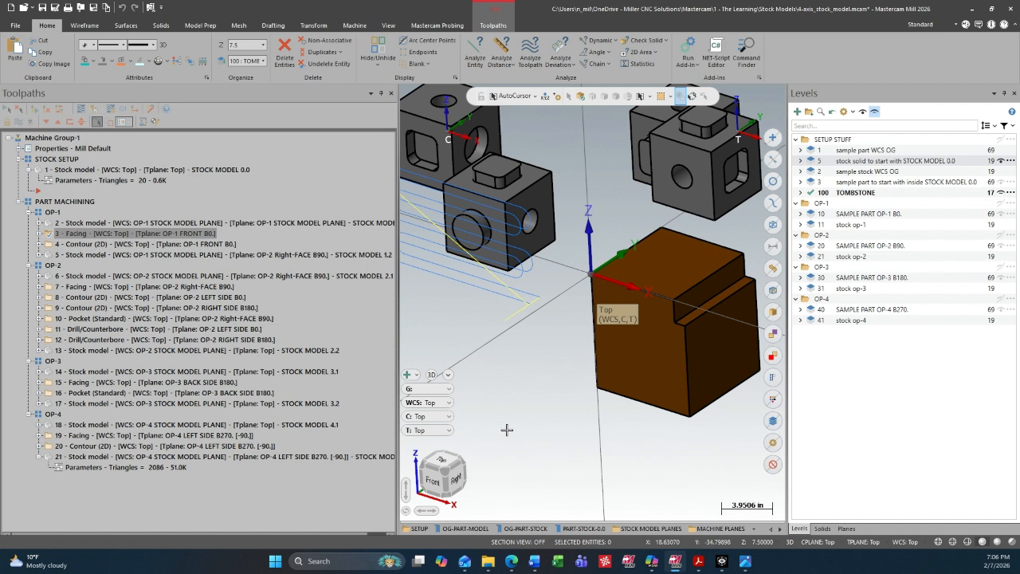
click(350, 223)
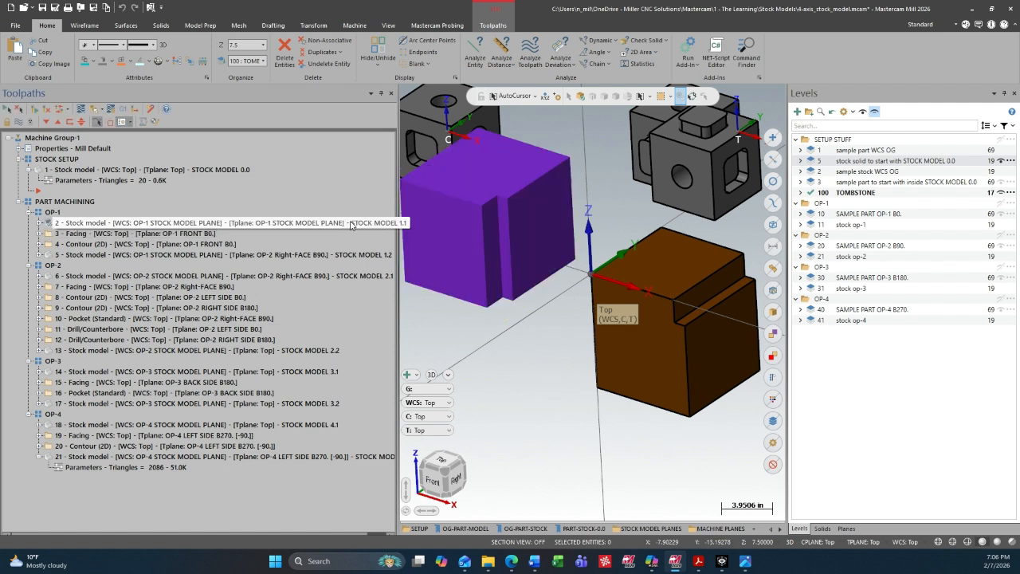
click(1002, 193)
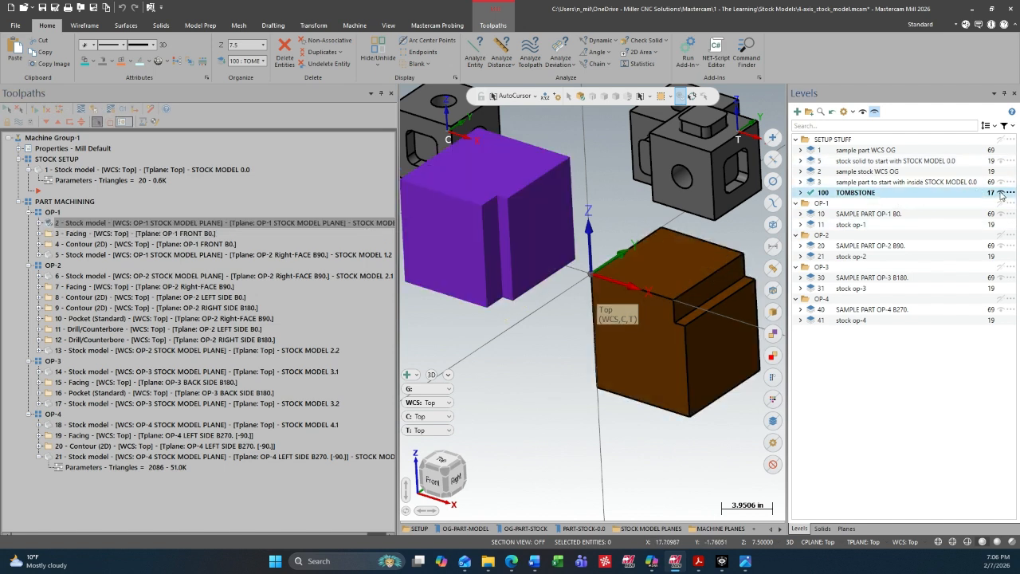
click(1001, 194)
click(1001, 193)
click(1001, 194)
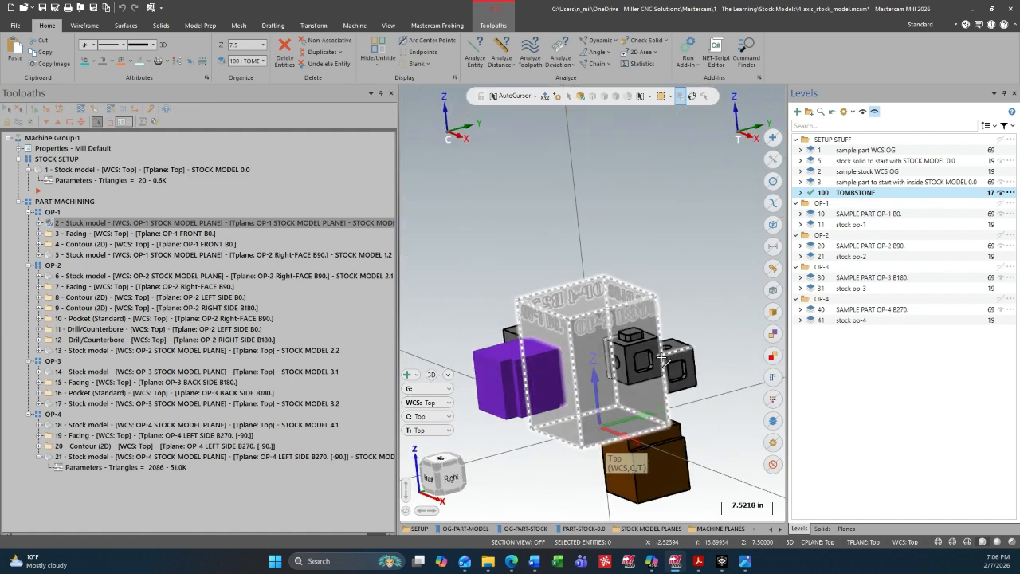
click(1002, 193)
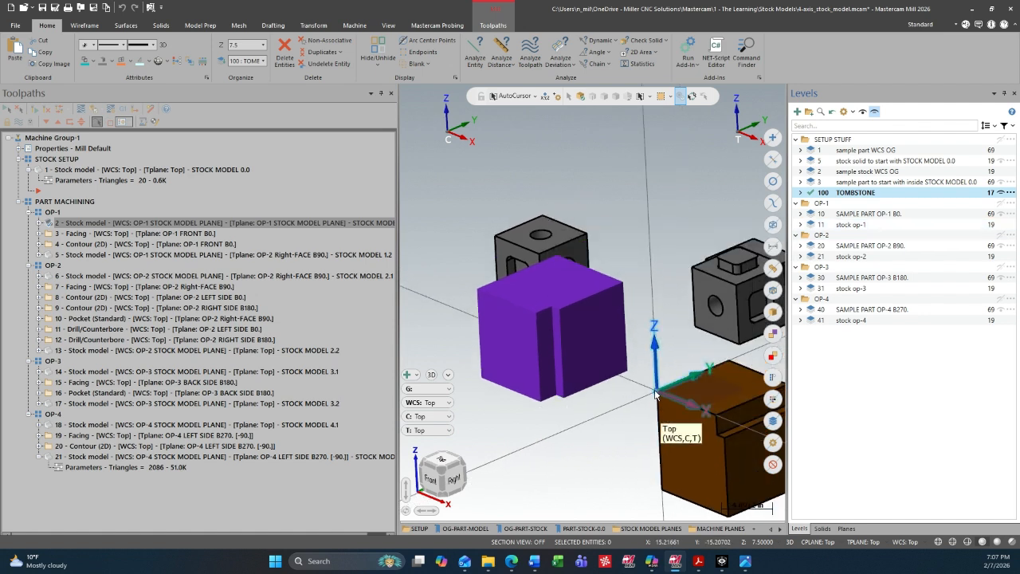
Step: Display the OP-1 STOCK MODEL PLANE and examine its origin and axes on the OP-1 stock against the Top plane
click(845, 528)
click(863, 281)
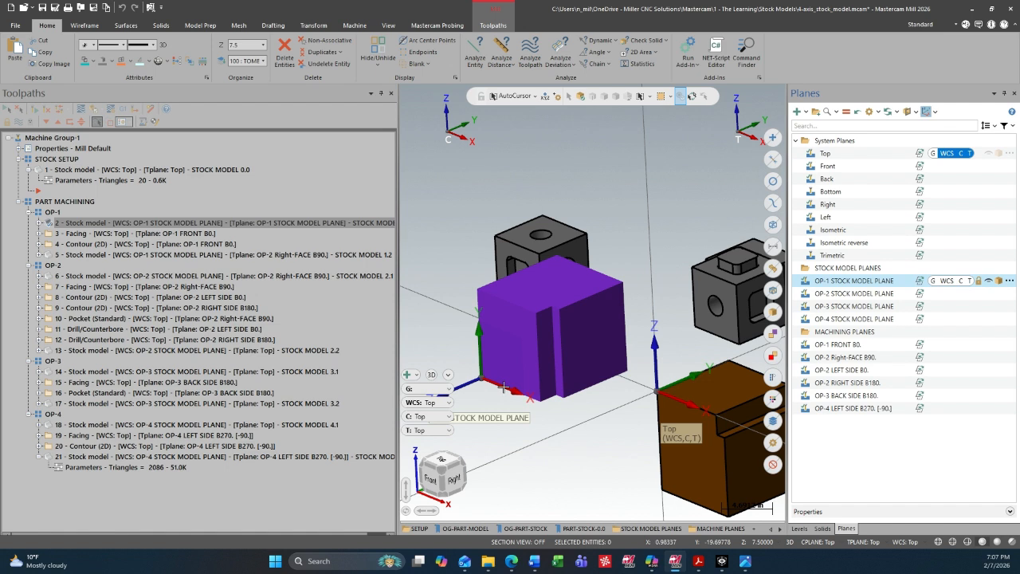
scroll(480, 383, down, 1)
middle_drag(479, 383, 503, 333)
scroll(502, 352, down, 1)
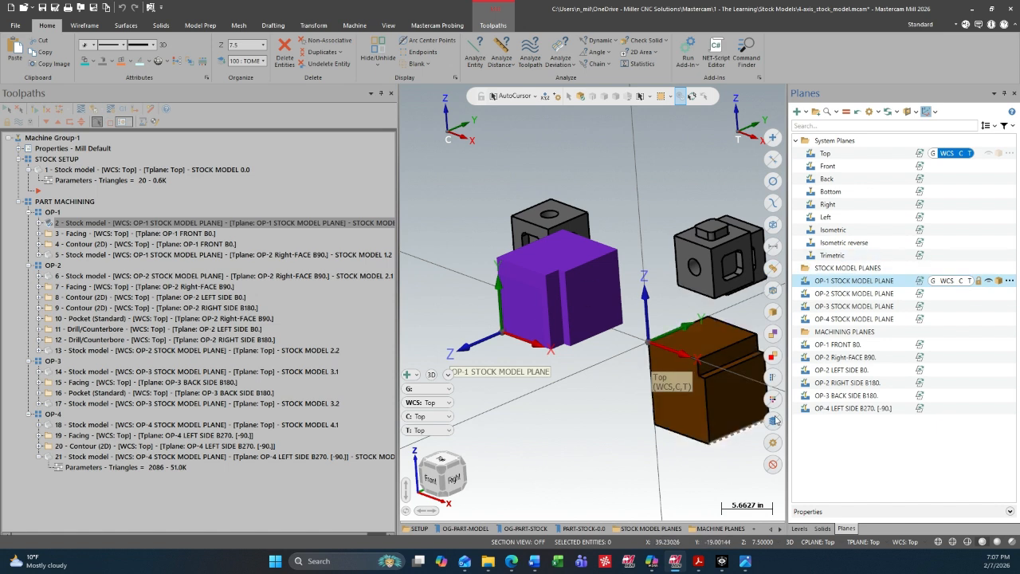
click(799, 528)
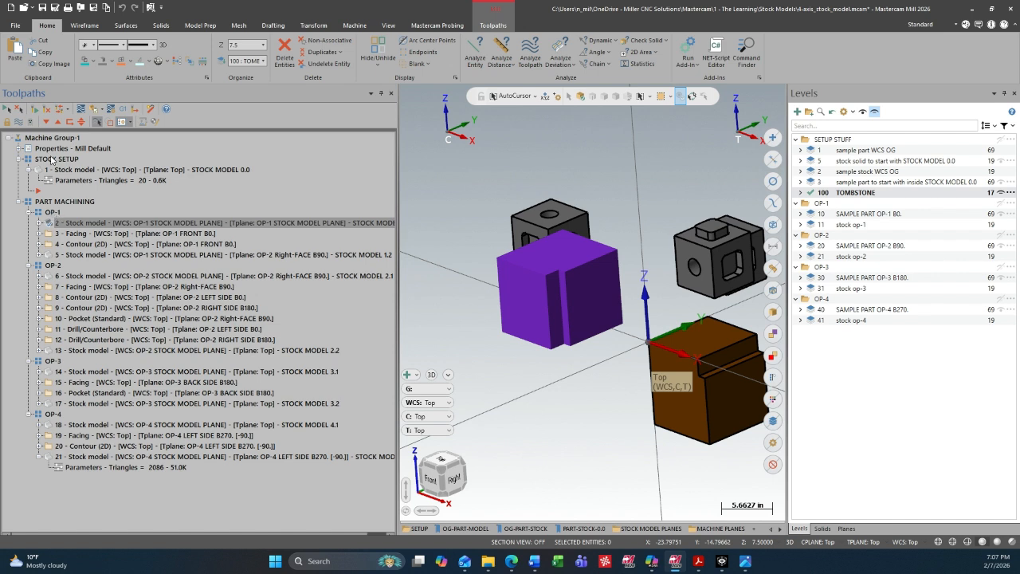
Step: Compare the STOCK SETUP, OP-1 and OP-2 toolpath groups in the graphics view, finishing with only STOCK MODEL 1.1 selected
click(58, 159)
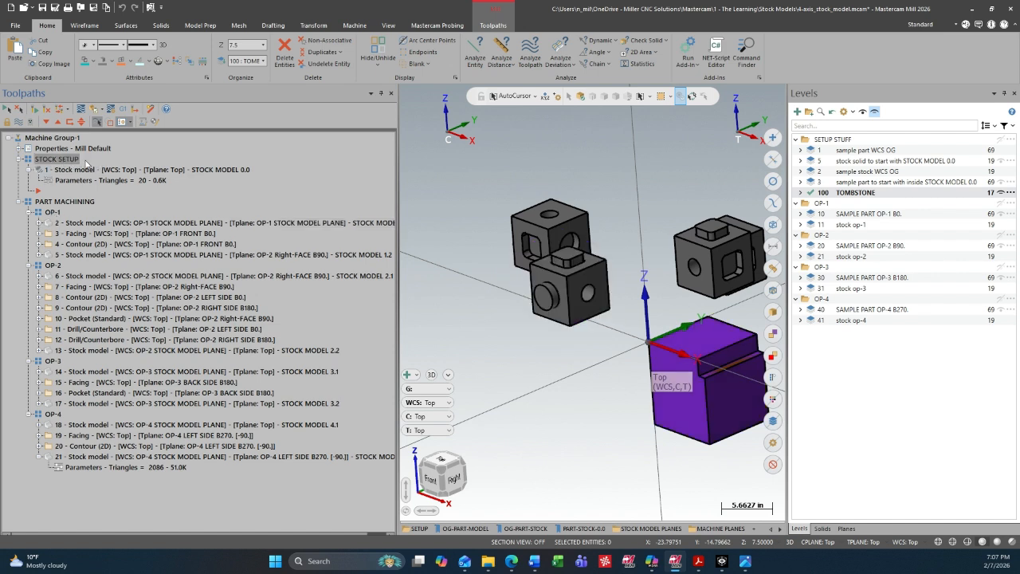
click(53, 214)
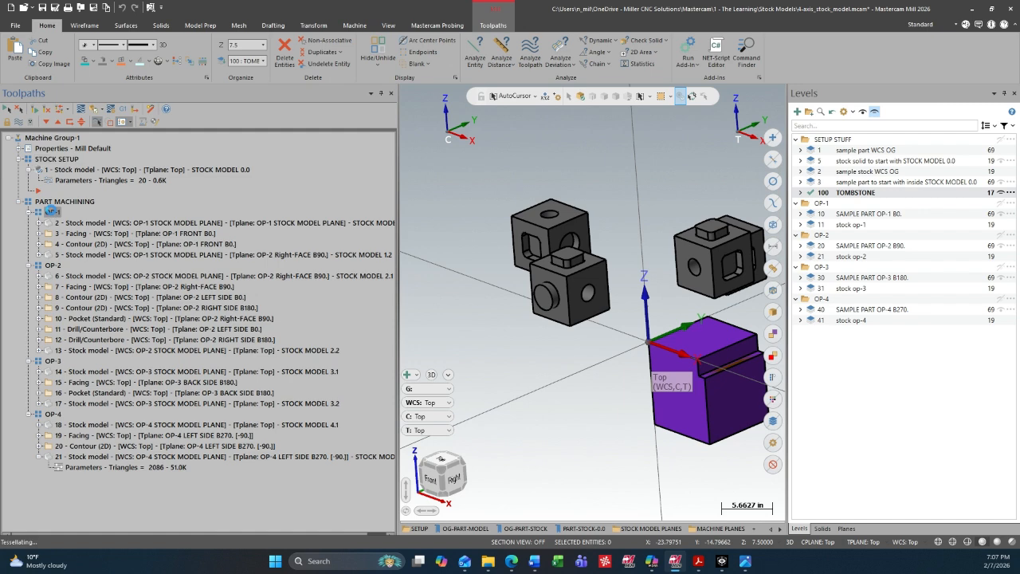
click(53, 266)
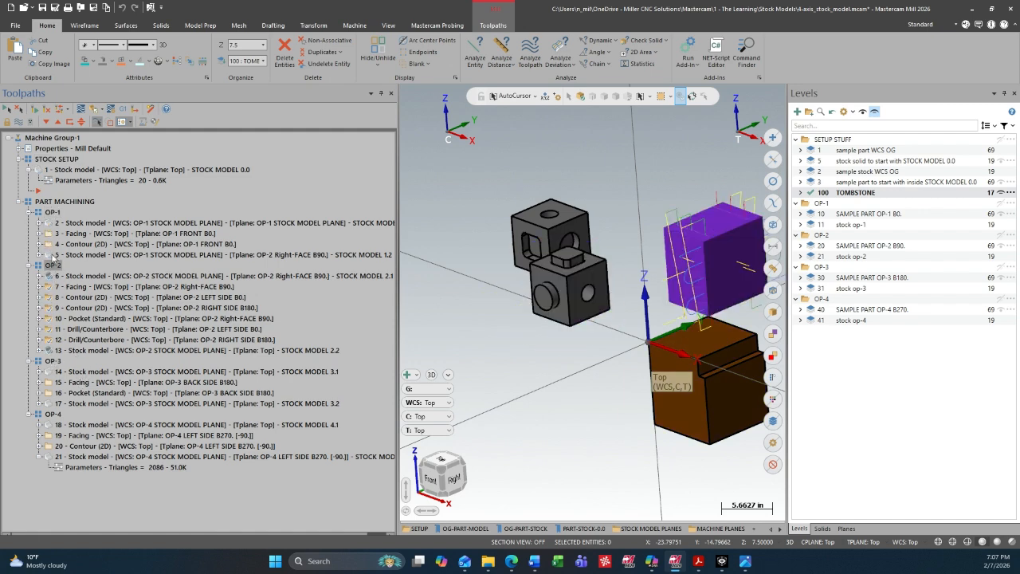
click(52, 213)
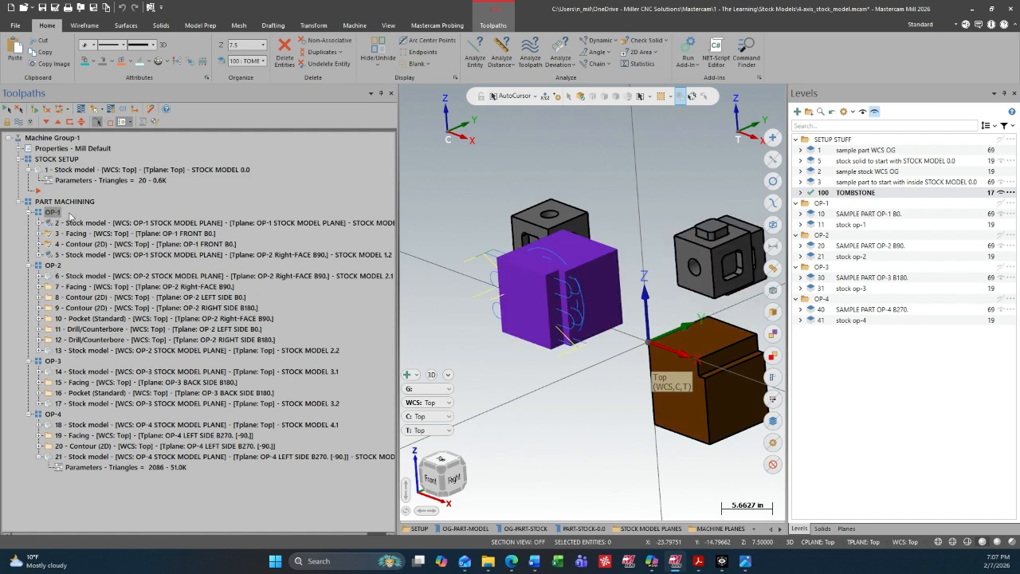
click(83, 224)
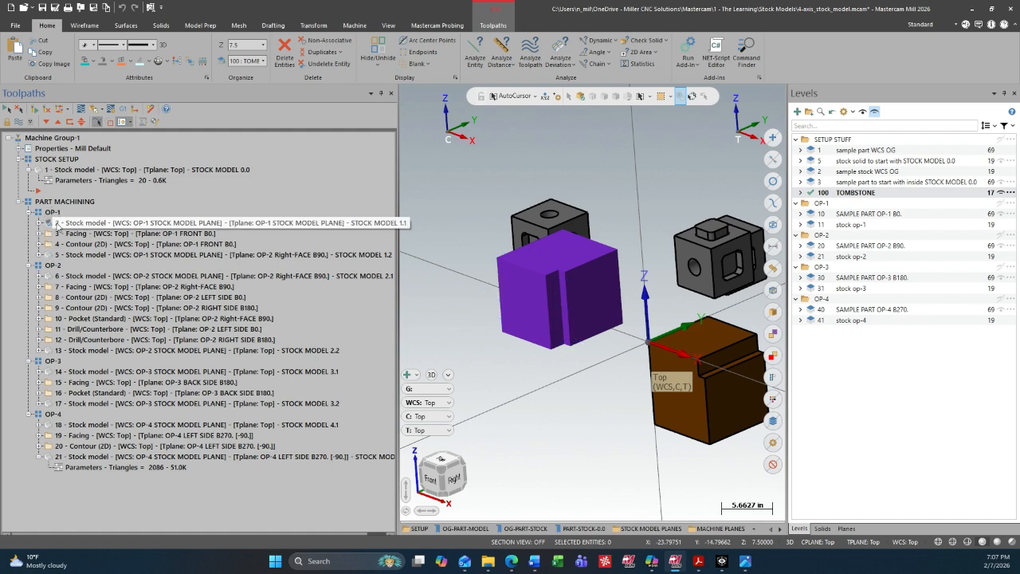
Step: Review STOCK MODEL 1.1's stock definition and source operations, compare its stock plane with the model, and discard the dialog
click(44, 224)
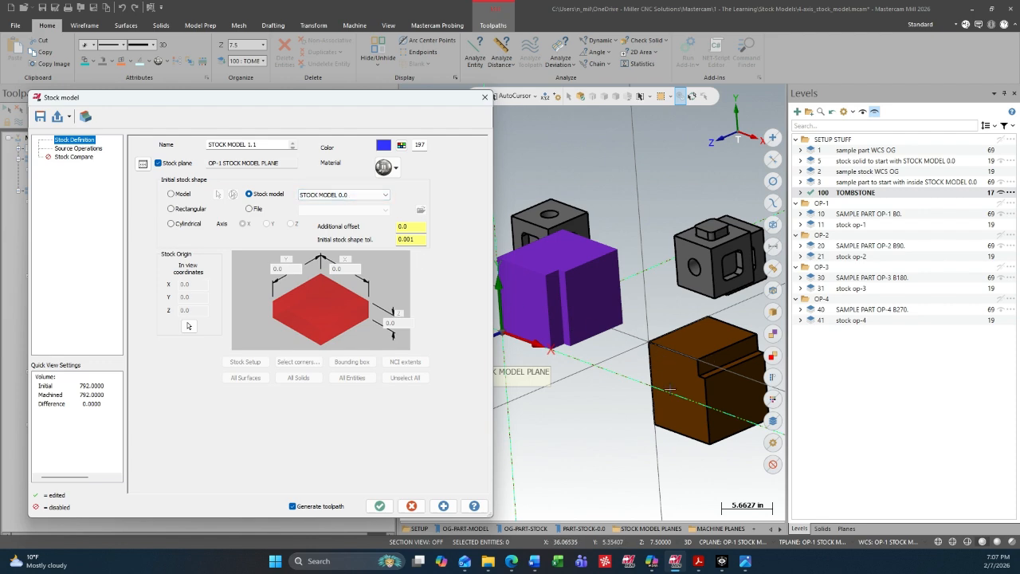
drag(344, 101, 660, 126)
click(219, 171)
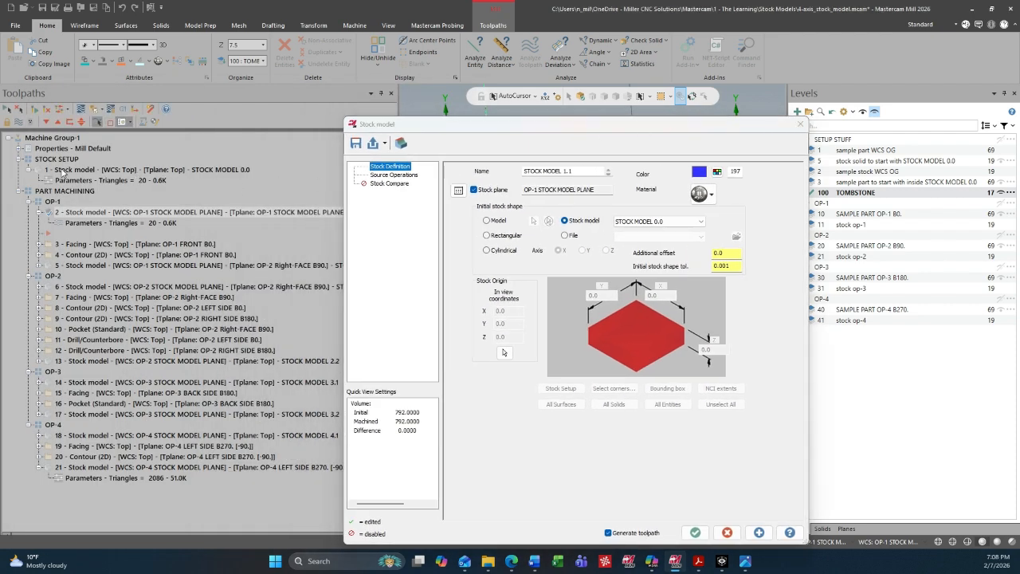
drag(544, 127, 253, 115)
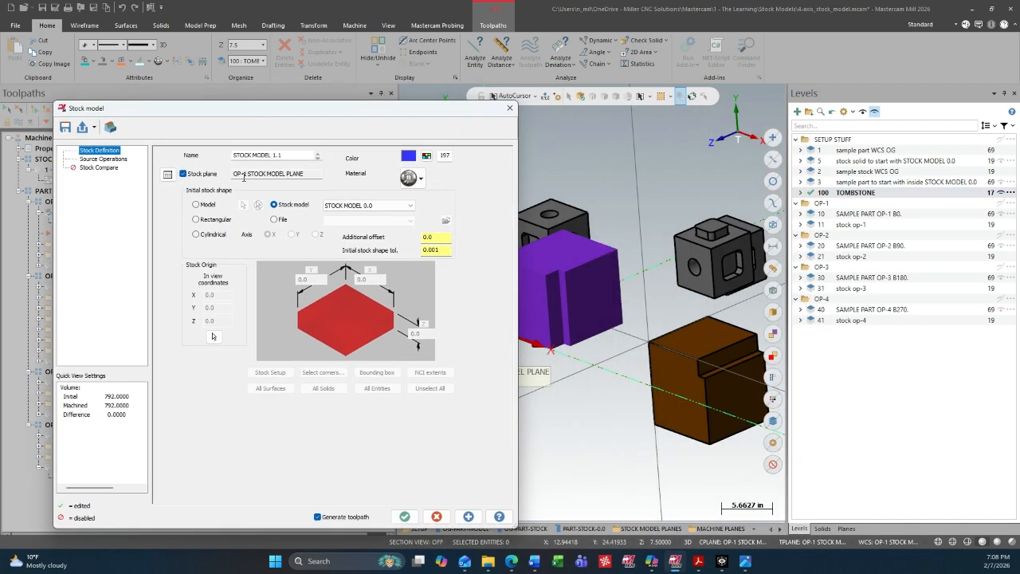
click(90, 161)
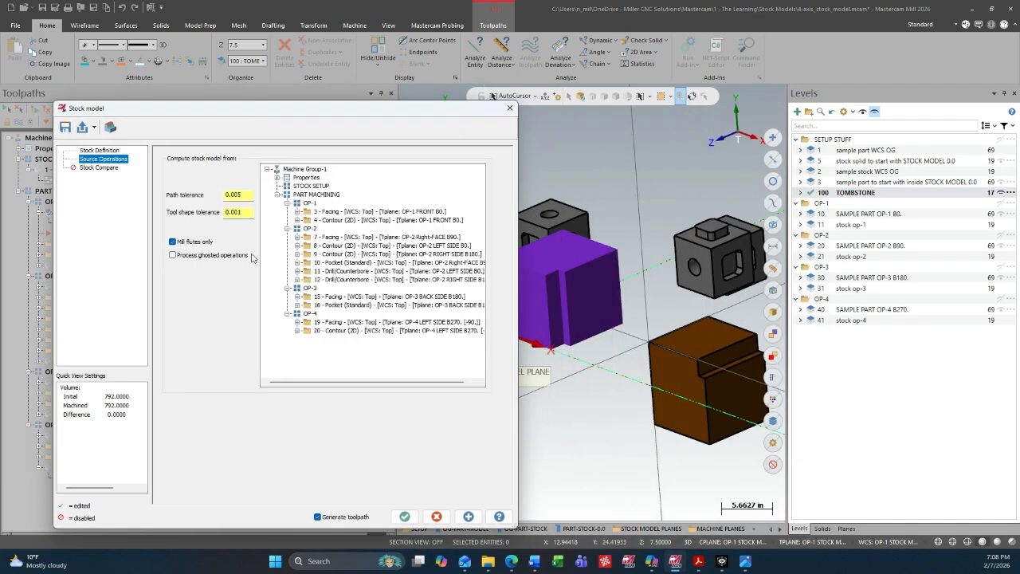
click(108, 151)
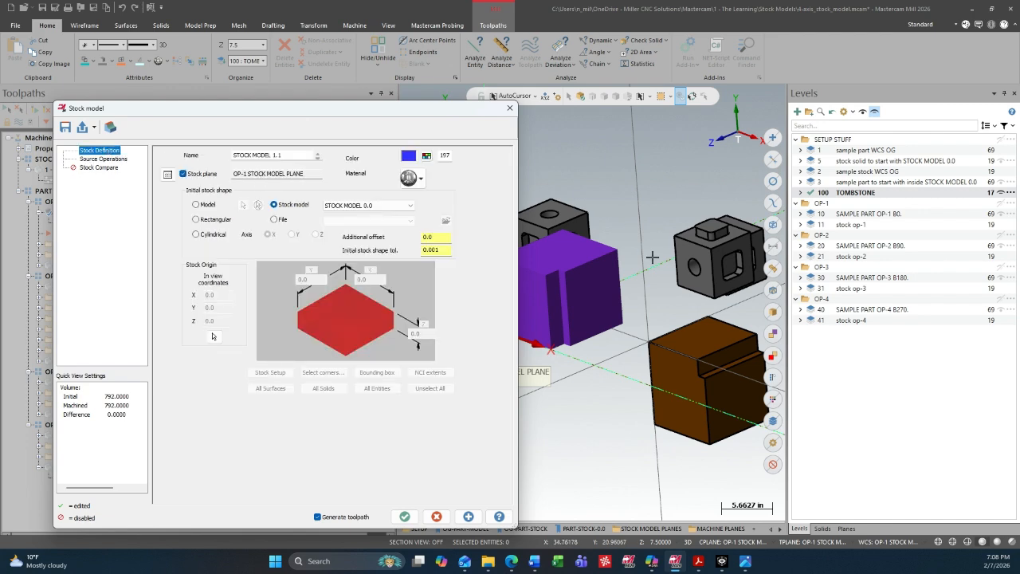
scroll(678, 271, down, 2)
shift+middle_drag(619, 328, 672, 337)
scroll(661, 343, down, 2)
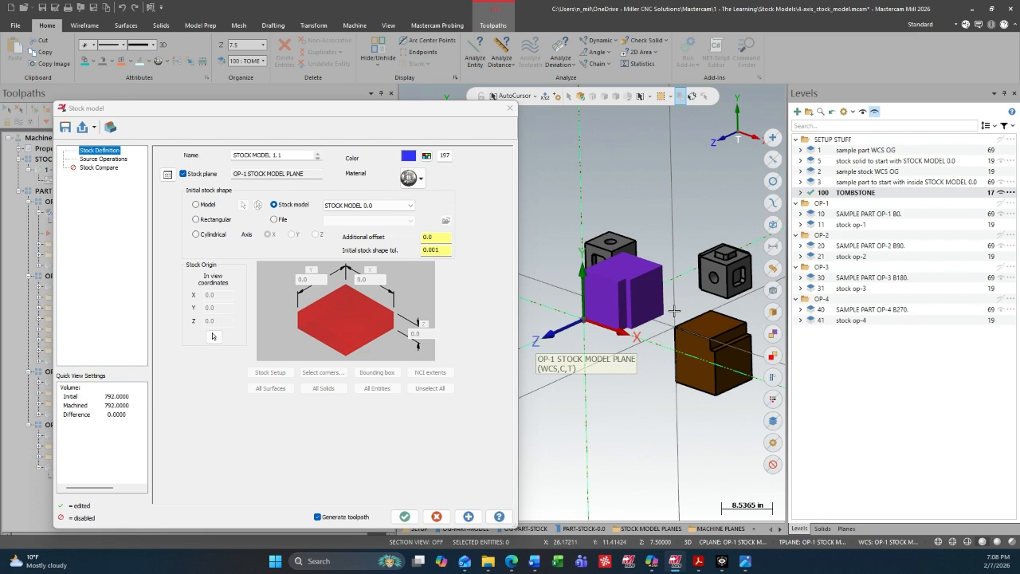
click(436, 517)
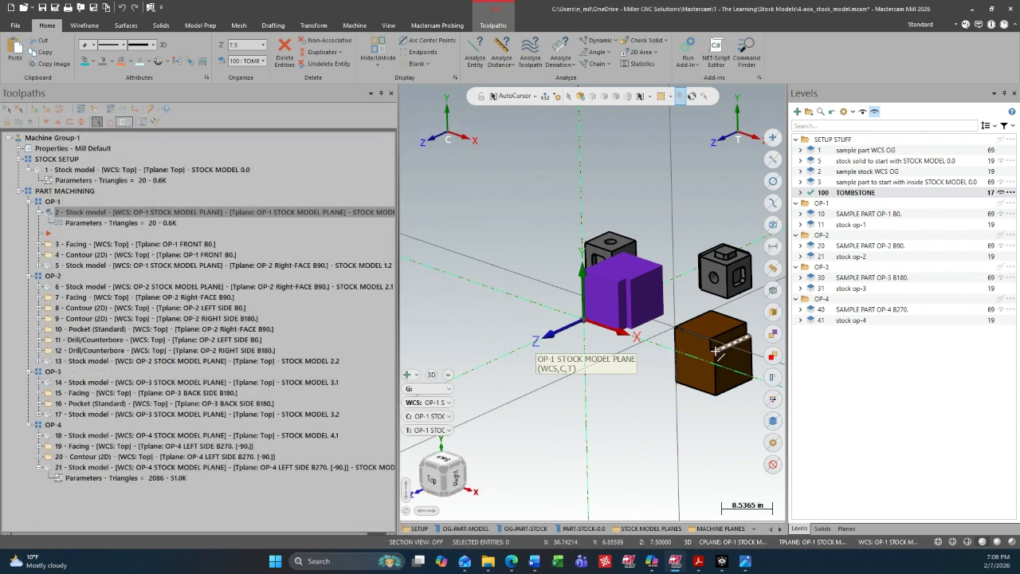
Step: Examine the starting stock solid's origin corner and compare its placement with the OP-1 stock on the OP-1 STOCK MODEL PLANE
scroll(701, 319, up, 8)
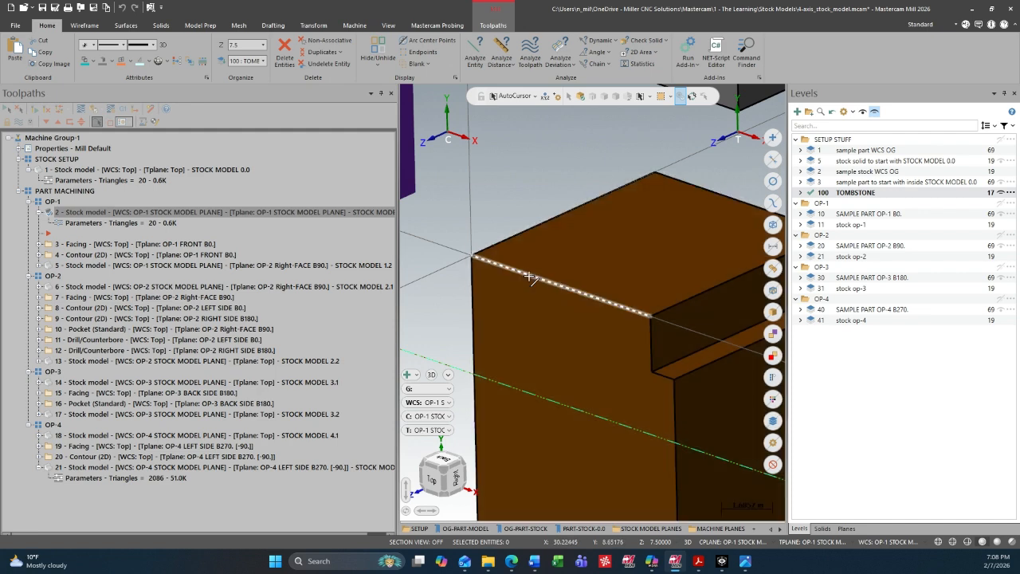
scroll(531, 279, down, 6)
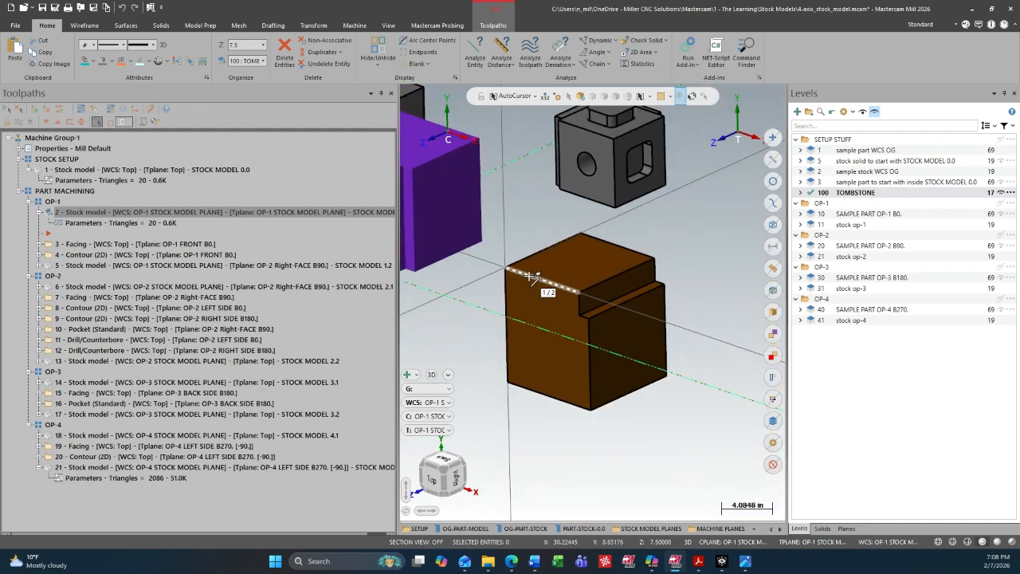
scroll(703, 323, up, 4)
scroll(705, 326, down, 3)
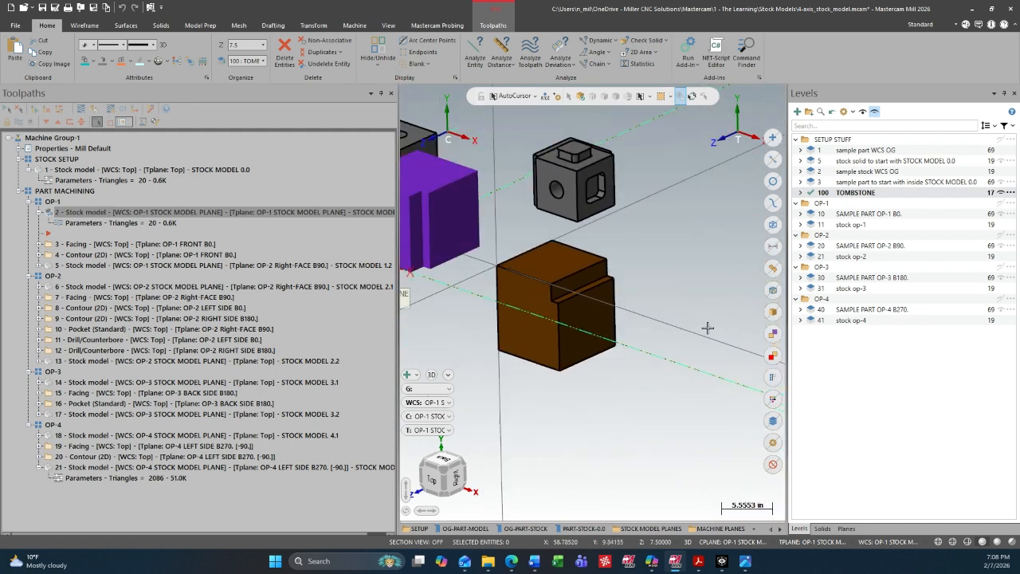
scroll(528, 161, down, 2)
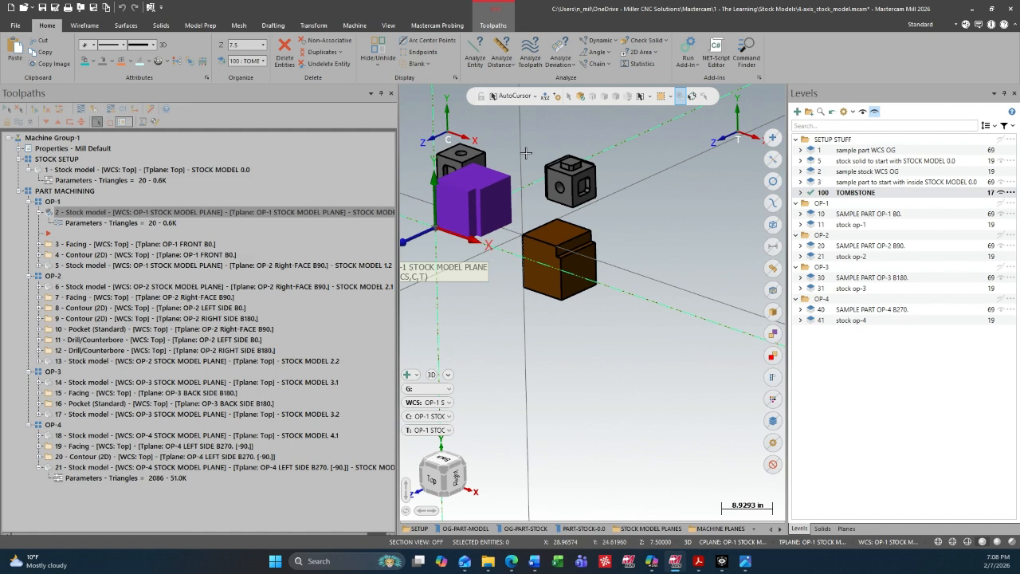
scroll(656, 235, up, 2)
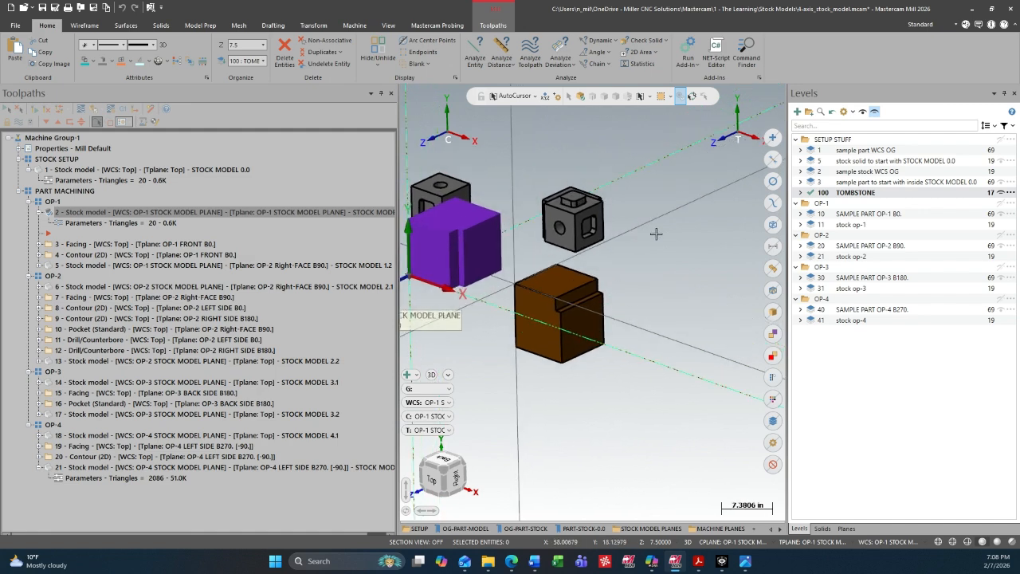
shift+middle_drag(476, 325, 485, 327)
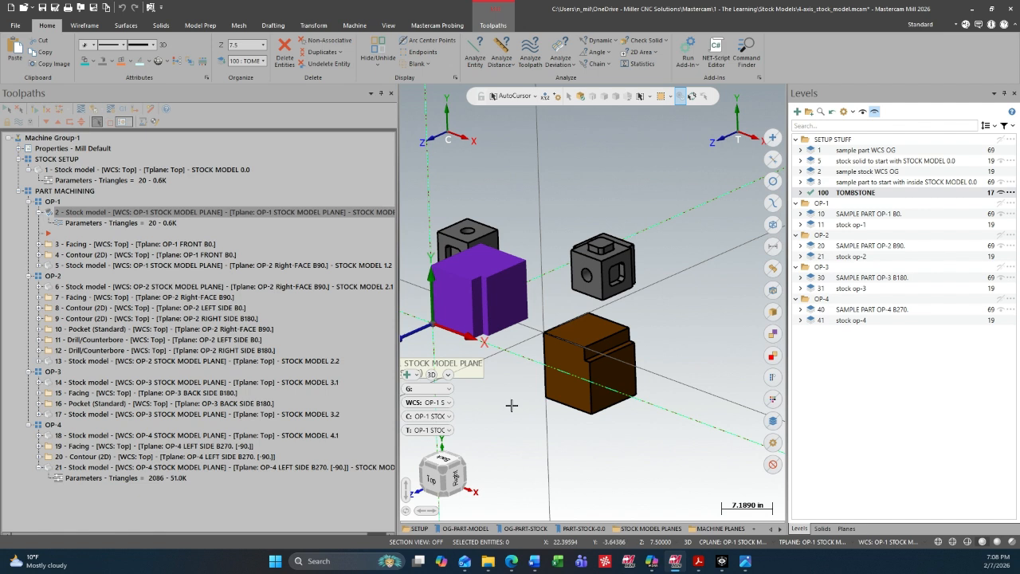
scroll(540, 405, up, 2)
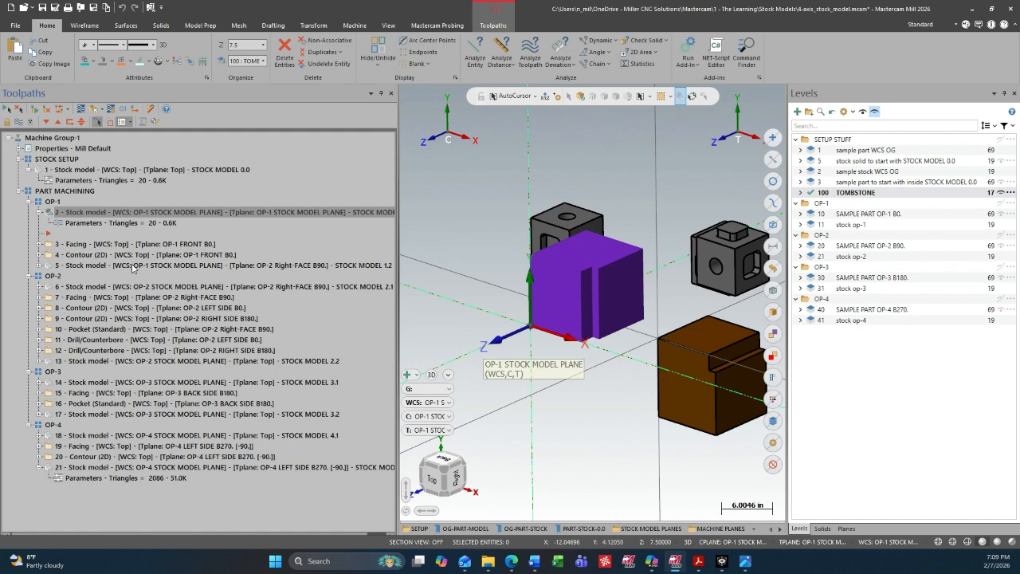
Step: Display STOCK MODEL 1.2, review its stock definition and the OP-1 source operations, and leave the parameters without saving
click(132, 267)
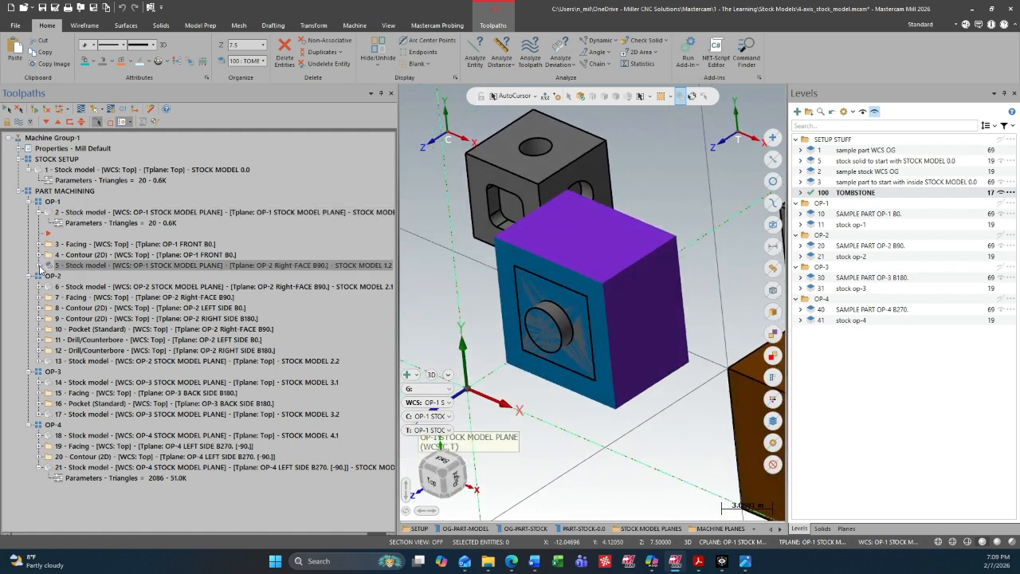
click(39, 266)
click(67, 276)
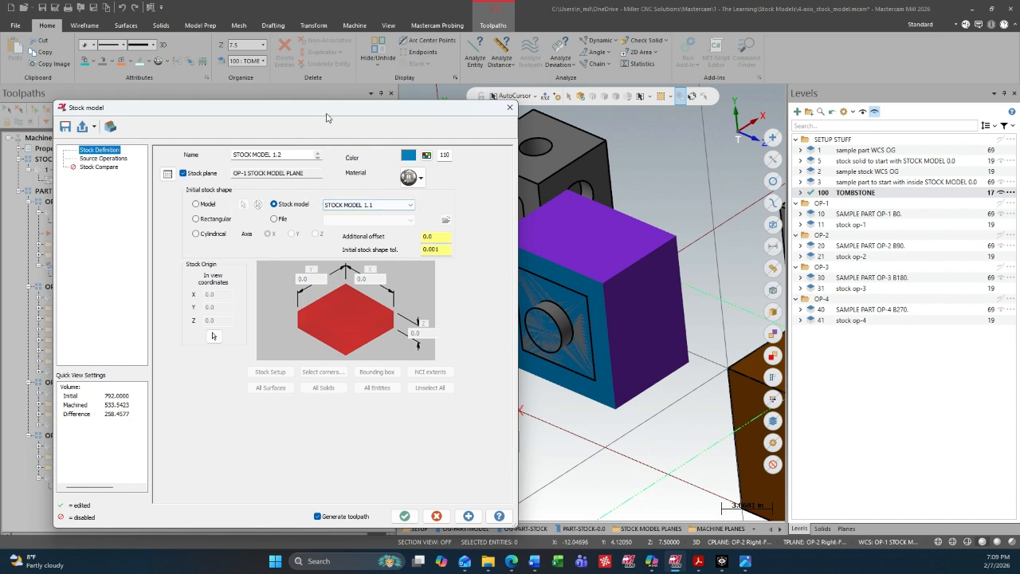
drag(326, 117, 640, 123)
drag(467, 114, 124, 103)
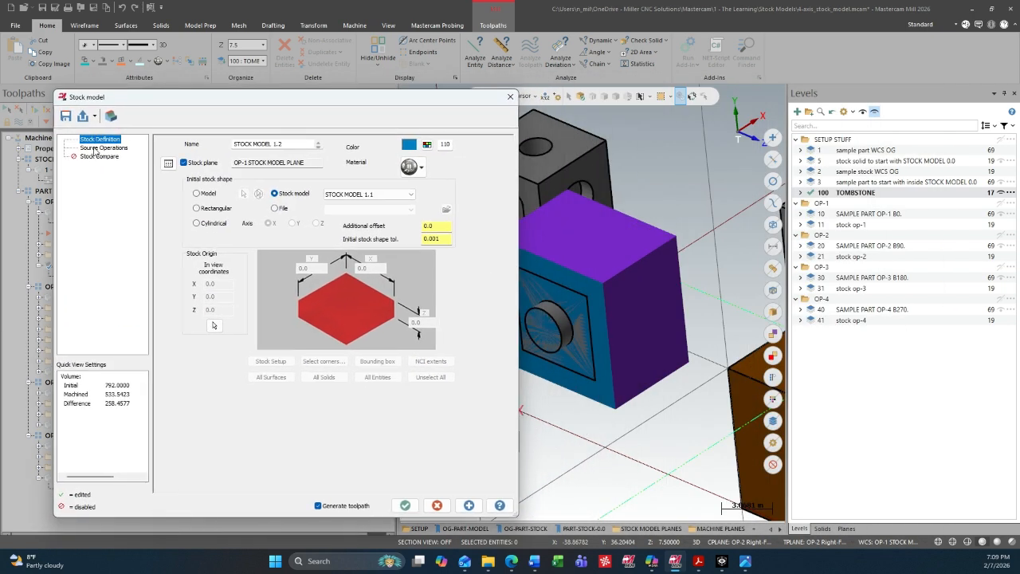
click(95, 148)
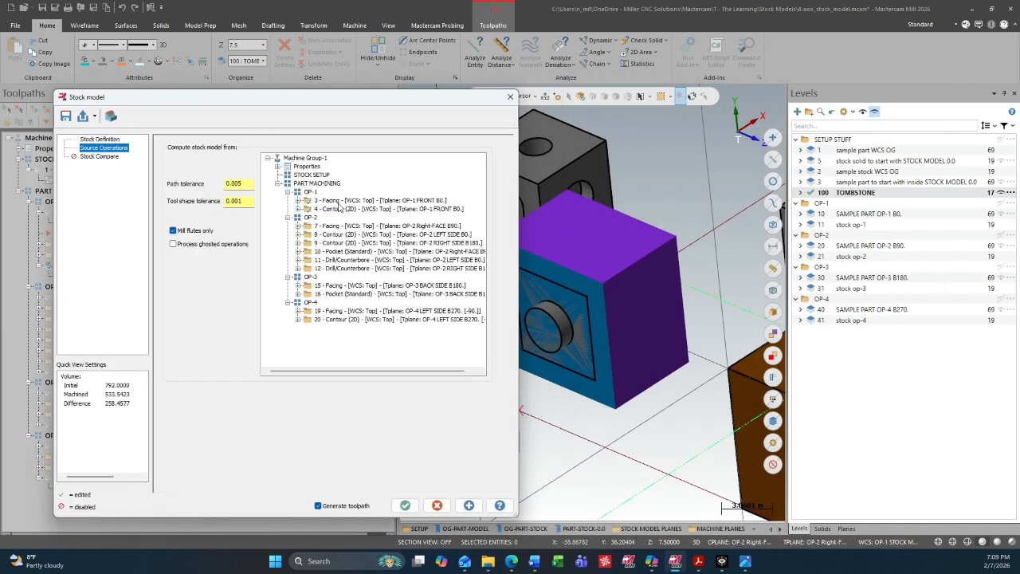
click(437, 504)
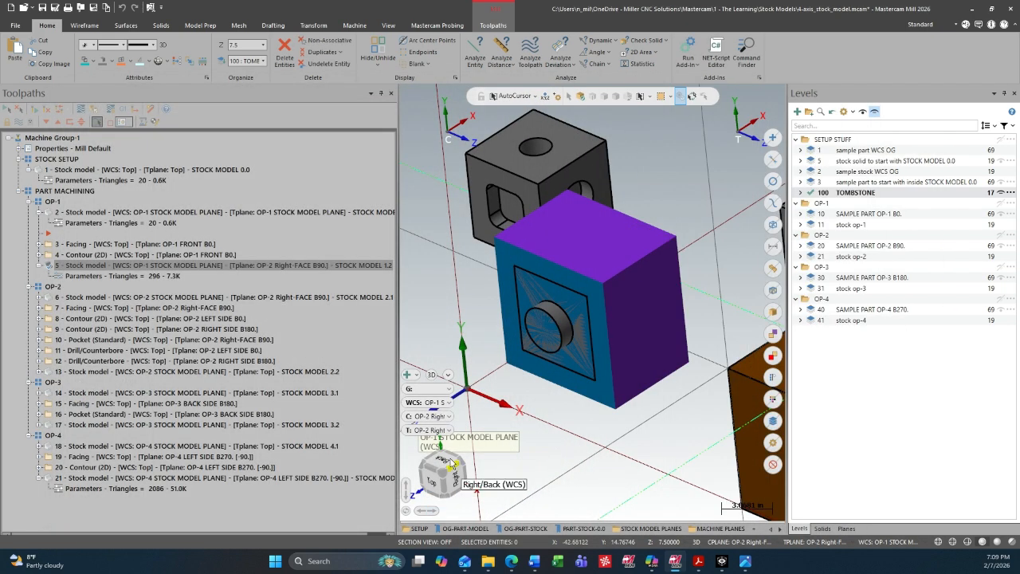
Step: Show the TOMBSTONE level and examine the machined OP-1 stock and its plane on the fixture, finishing in a top view
middle_drag(626, 325, 583, 376)
scroll(530, 353, down, 2)
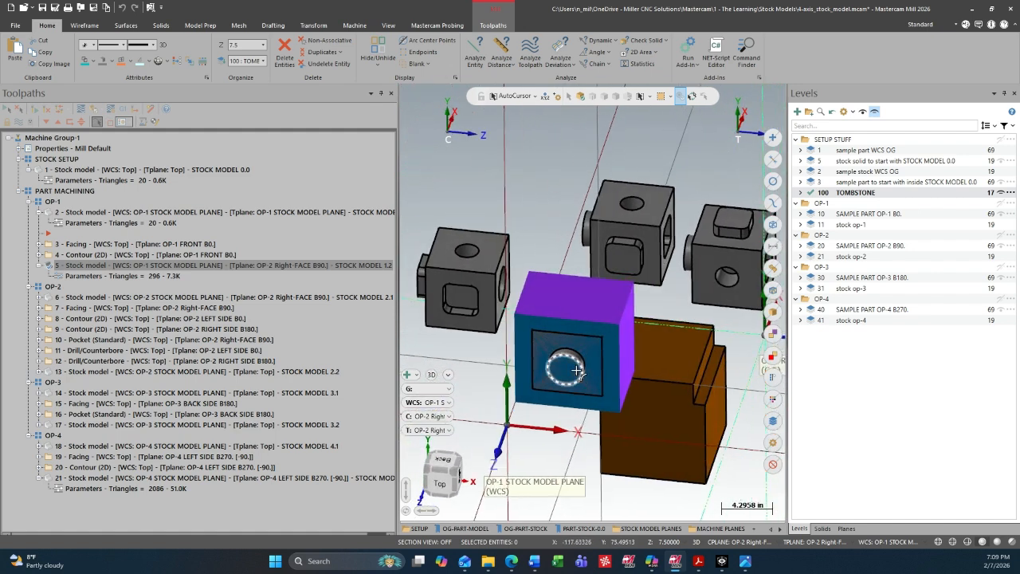
click(1002, 193)
middle_drag(644, 327, 655, 274)
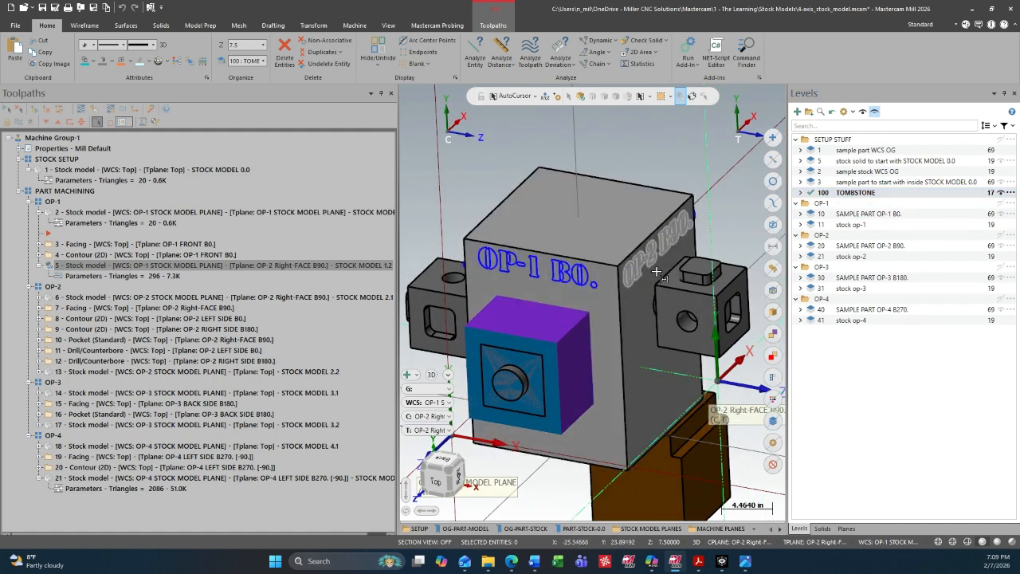
scroll(659, 289, down, 3)
key(alt+1)
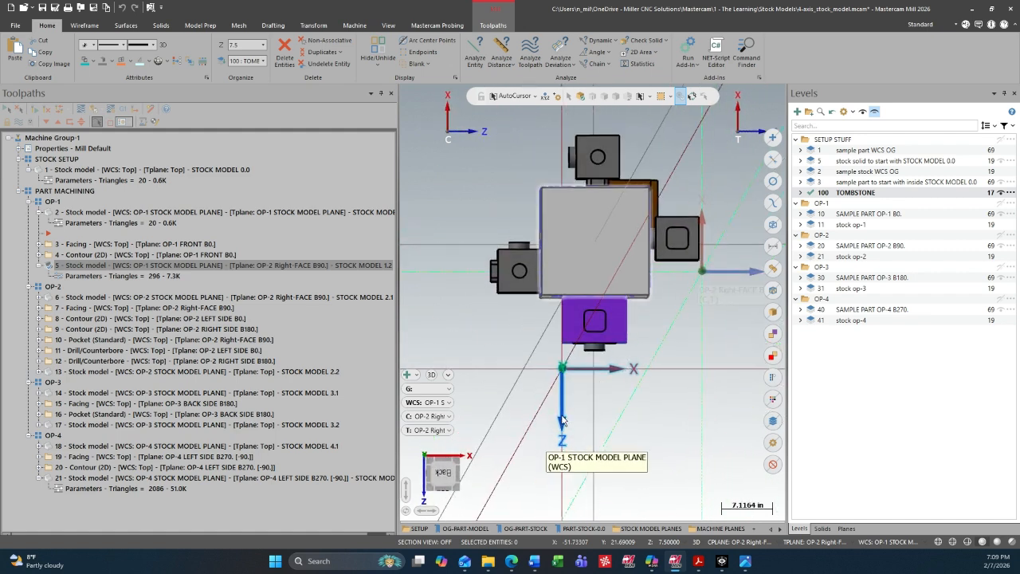
Step: Hide the TOMBSTONE level and show the OP-2 STOCK MODEL PLANE to compare its placement with the OP-1 STOCK MODEL PLANE
click(1002, 193)
click(846, 529)
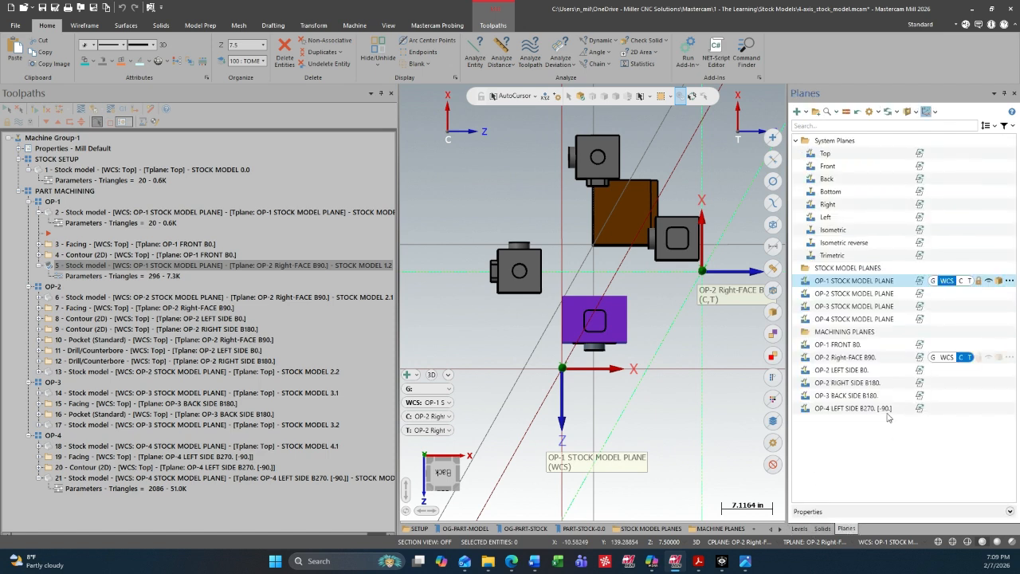
click(858, 296)
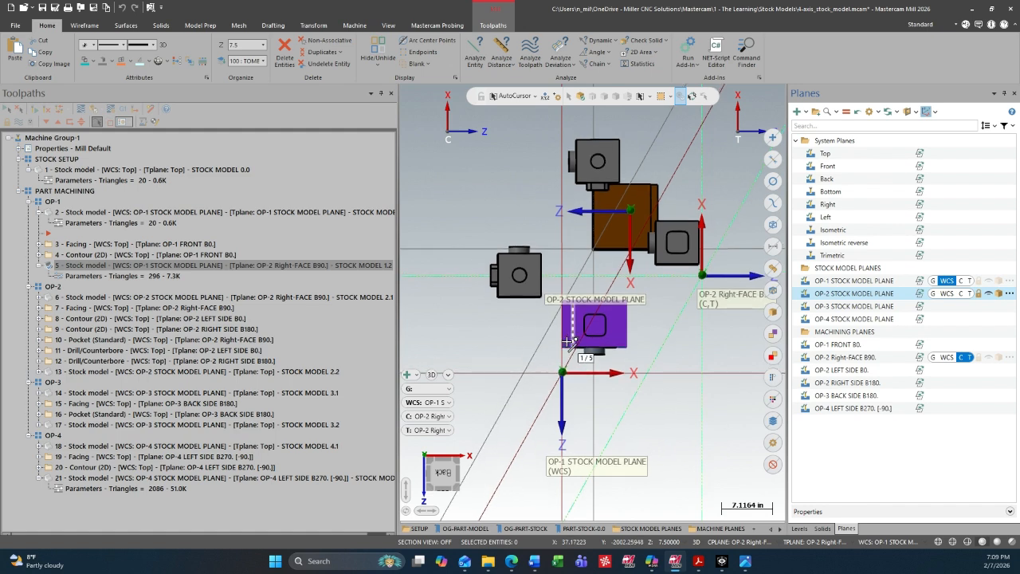
middle_drag(568, 342, 650, 217)
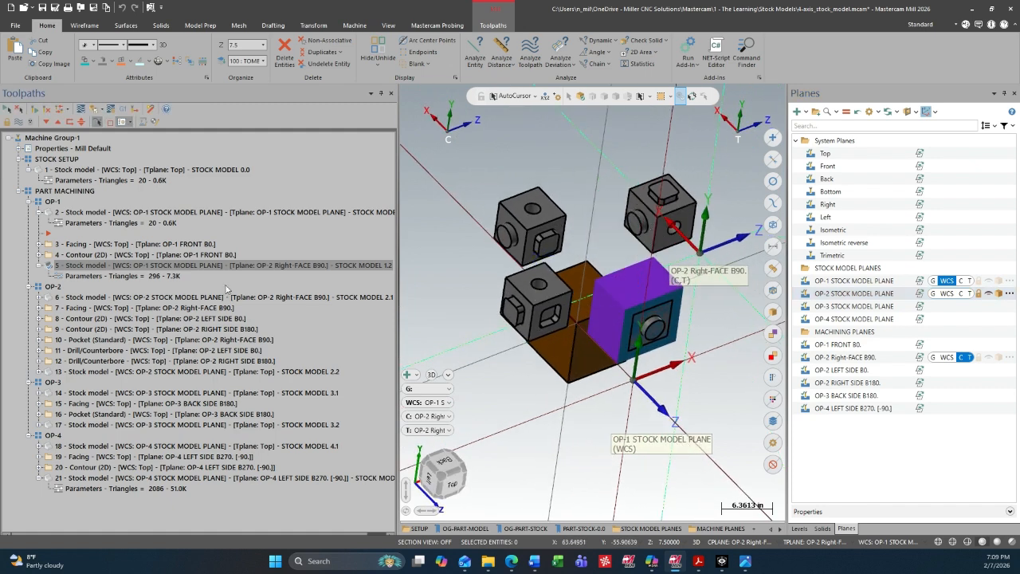
Step: Compare STOCK MODEL 2.1 with STOCK MODEL 1.2, collapse both OP-1 stock model entries and expand STOCK MODEL 2.1 in the operations list
click(89, 297)
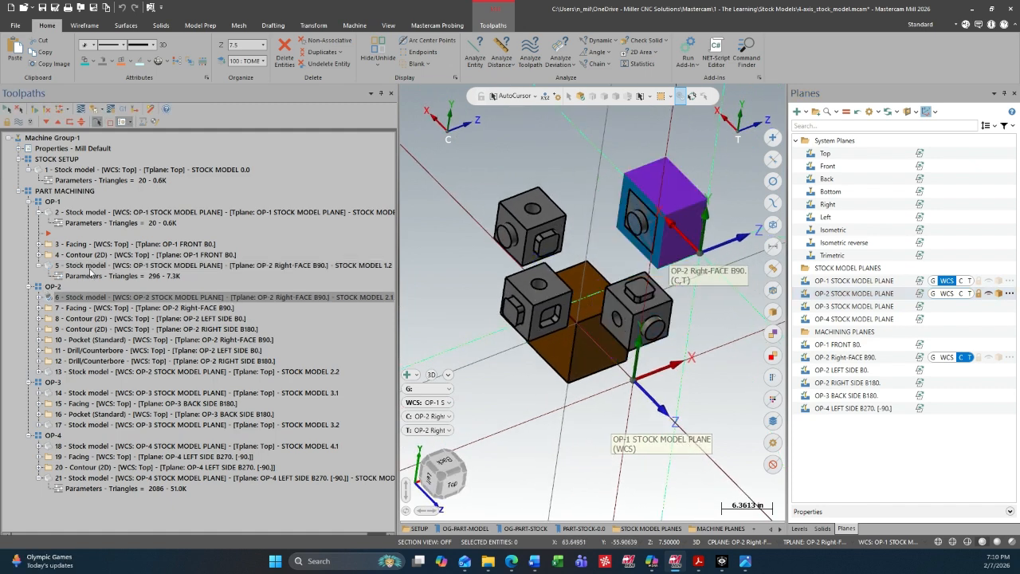
click(90, 267)
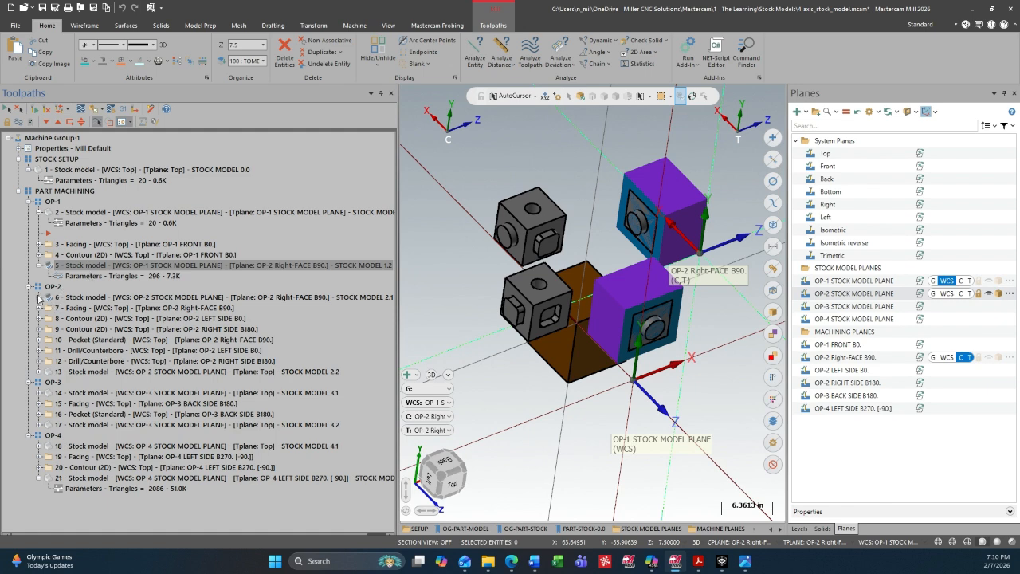
click(39, 265)
click(39, 212)
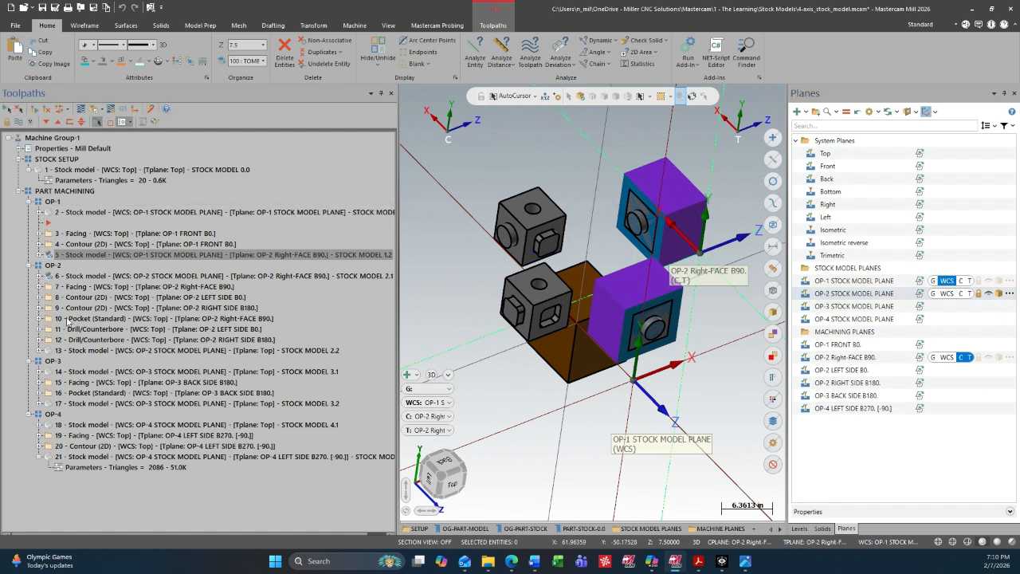
click(39, 276)
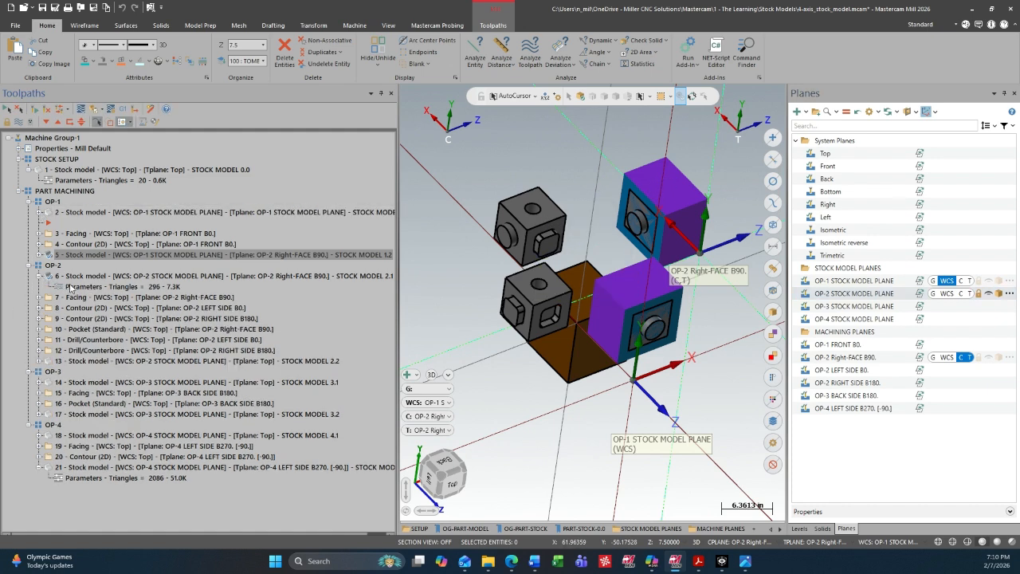
Step: Review STOCK MODEL 2.1's source operations and stock definition, check its OP-2 STOCK MODEL PLANE in the model, and discard the dialog
click(70, 288)
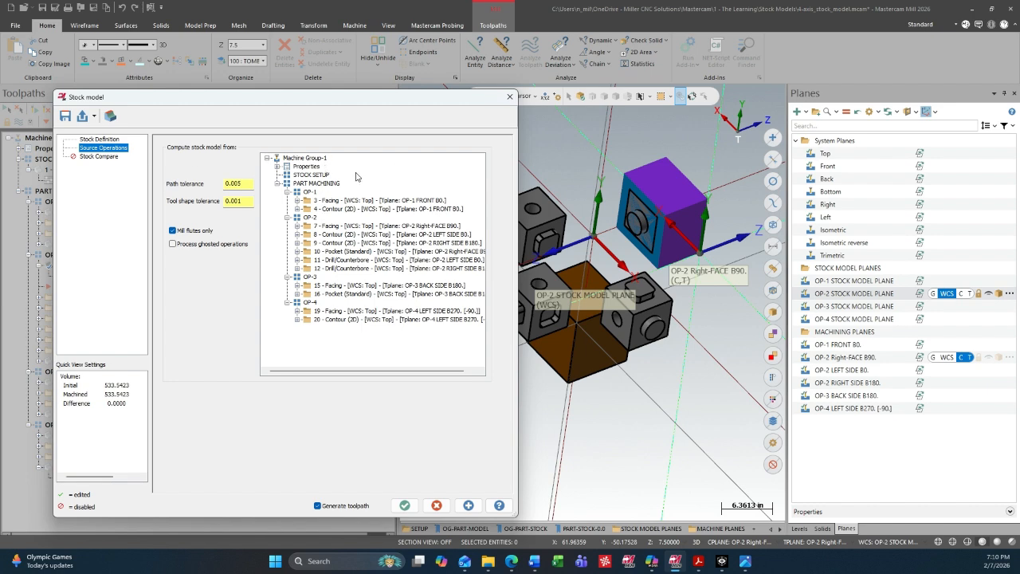
click(91, 139)
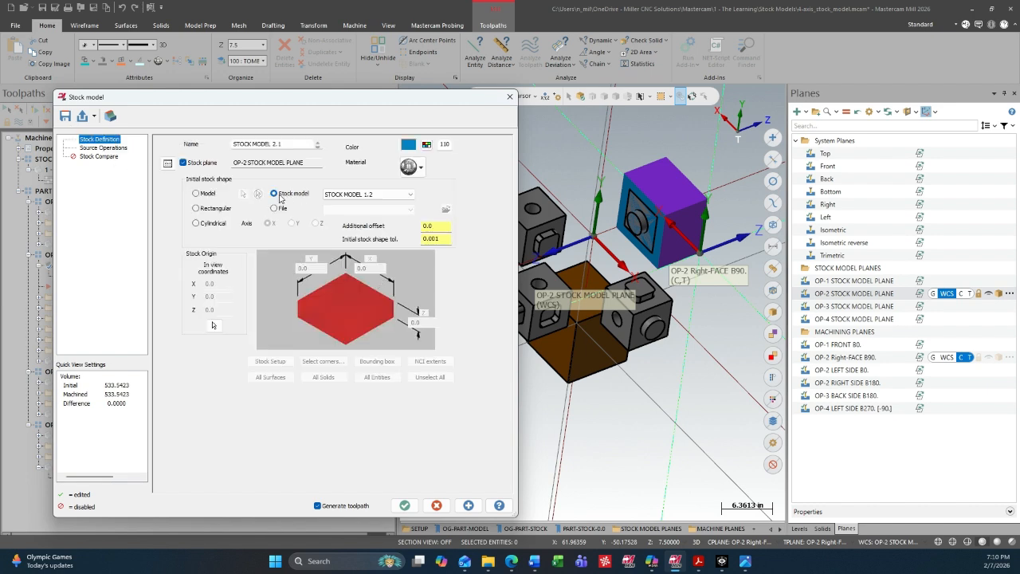
drag(250, 103, 652, 100)
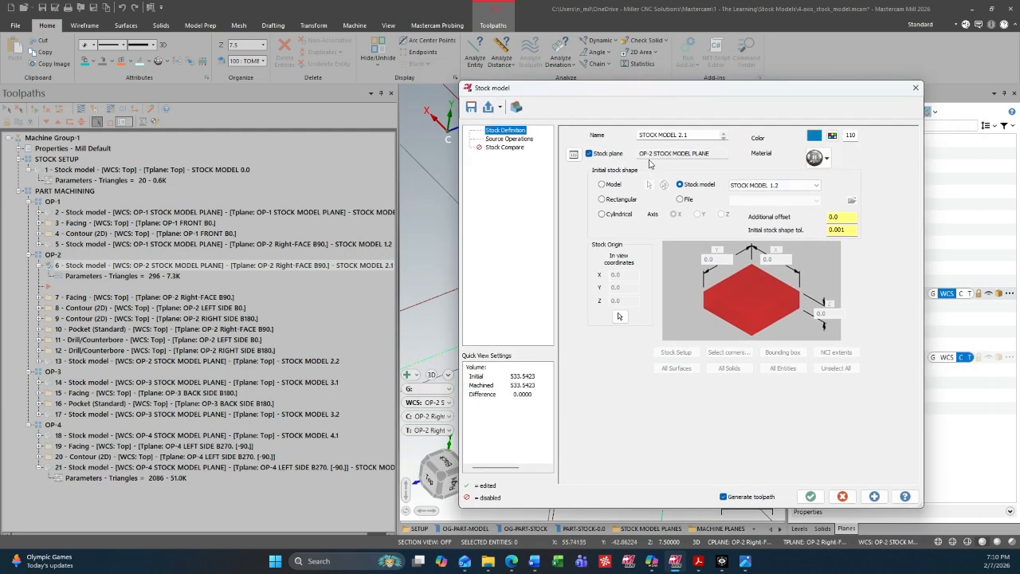
drag(548, 97, 141, 95)
middle_drag(650, 254, 587, 307)
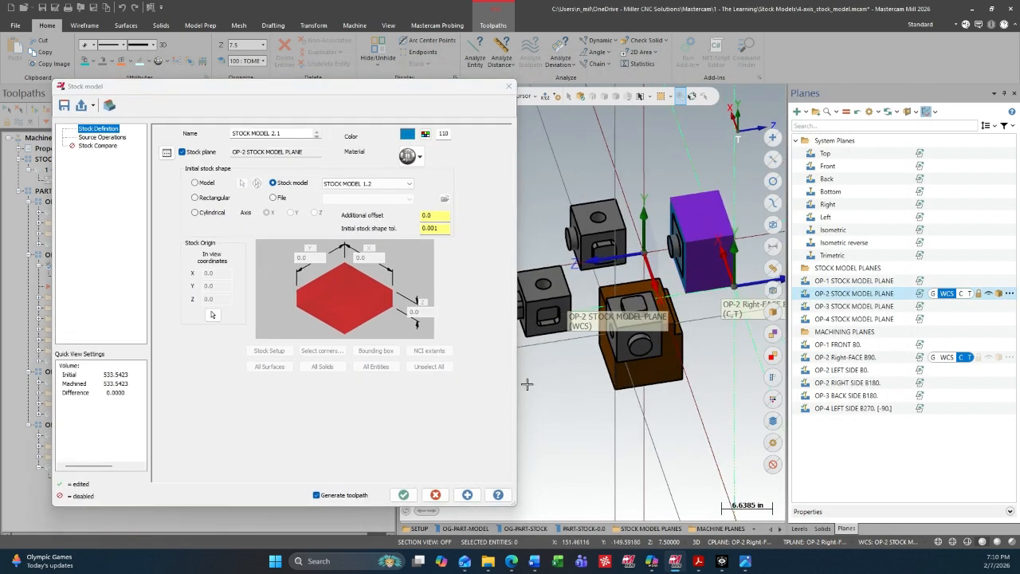
click(435, 494)
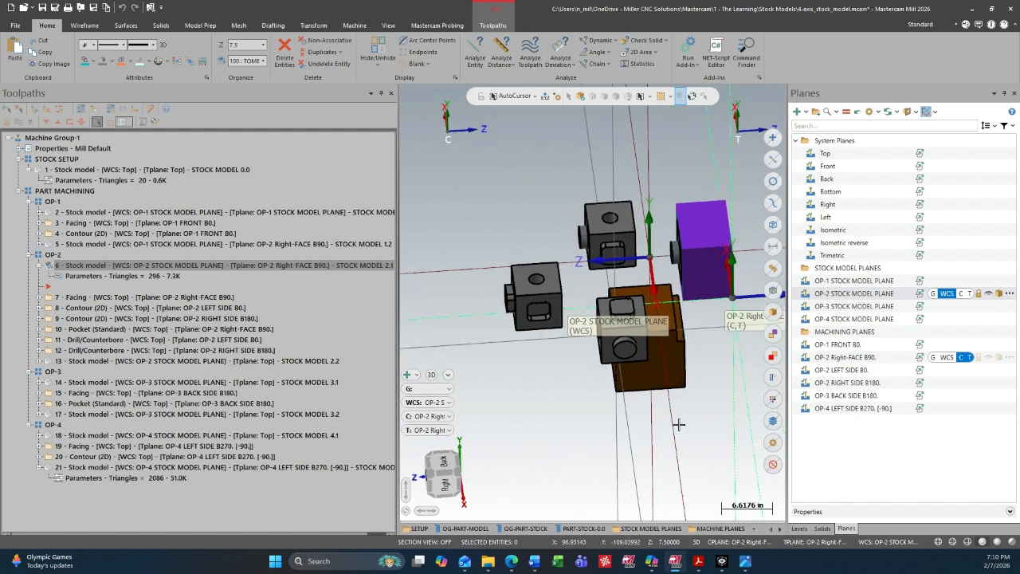
Step: Display STOCK MODEL 1.2 together with the OP-1 STOCK MODEL PLANE and examine their position relative to the OP-2 STOCK MODEL PLANE
middle_drag(679, 424, 602, 369)
click(102, 244)
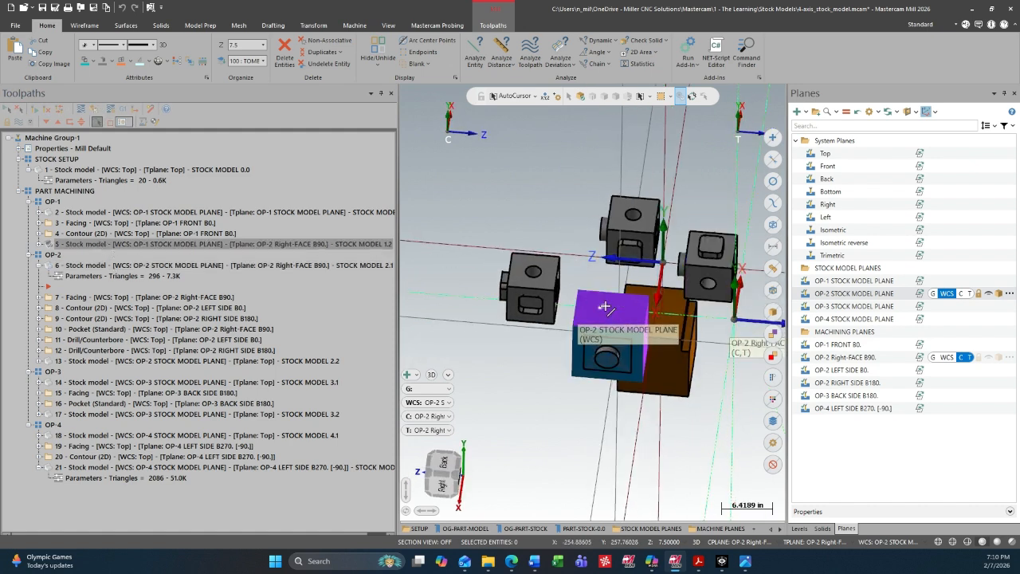
click(880, 283)
middle_drag(638, 323, 698, 275)
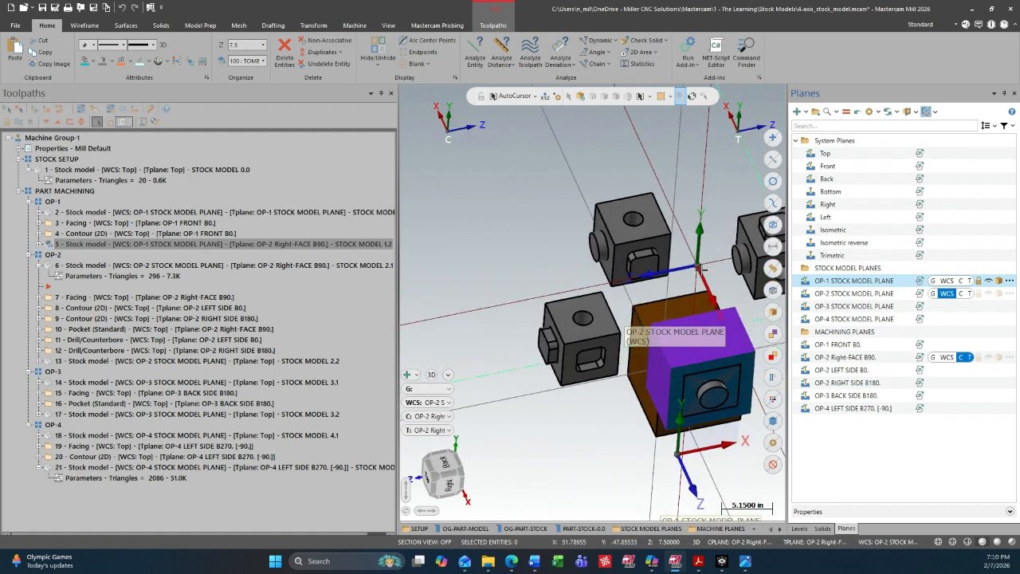
Step: Alternate between STOCK MODEL 2.1 and STOCK MODEL 1.2 to examine how the machined stock transfers from the OP-1 to the OP-2 position
click(234, 279)
click(147, 265)
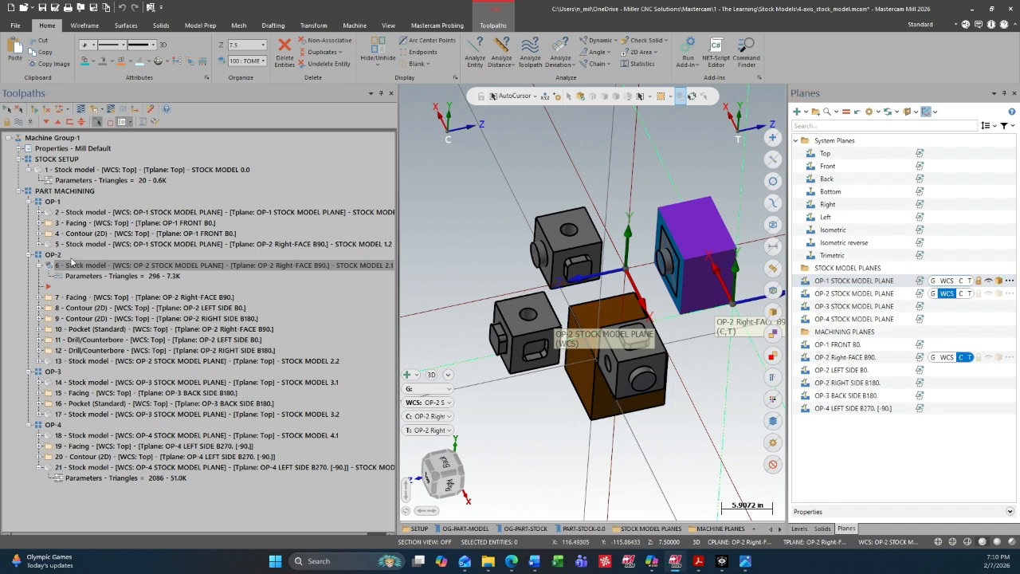
click(40, 265)
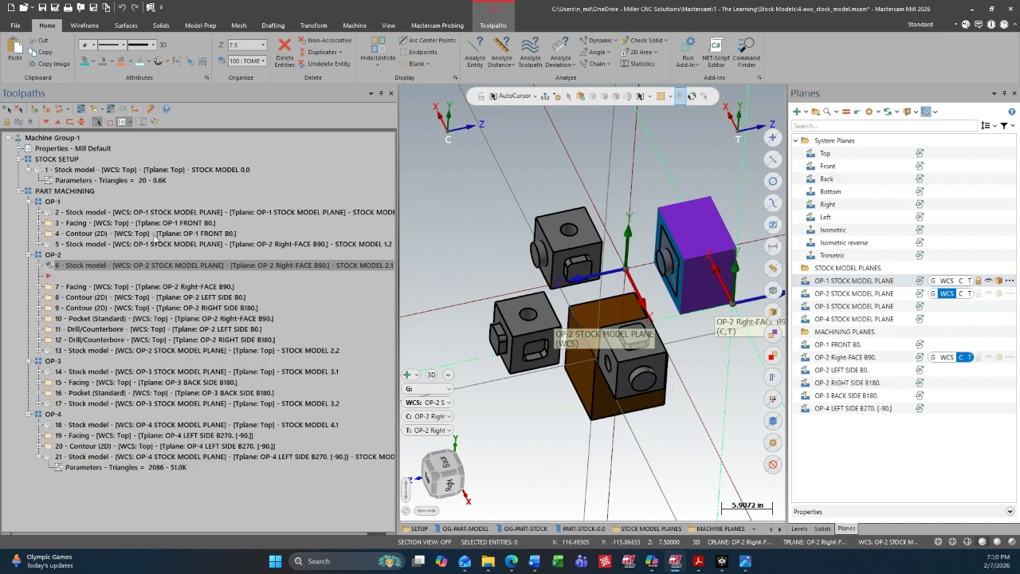
click(193, 246)
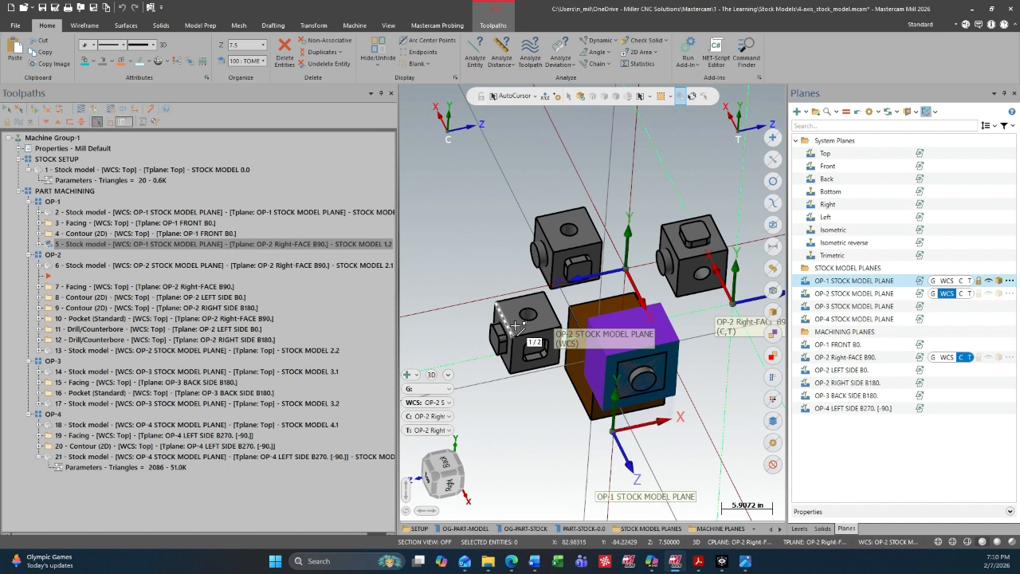
click(357, 266)
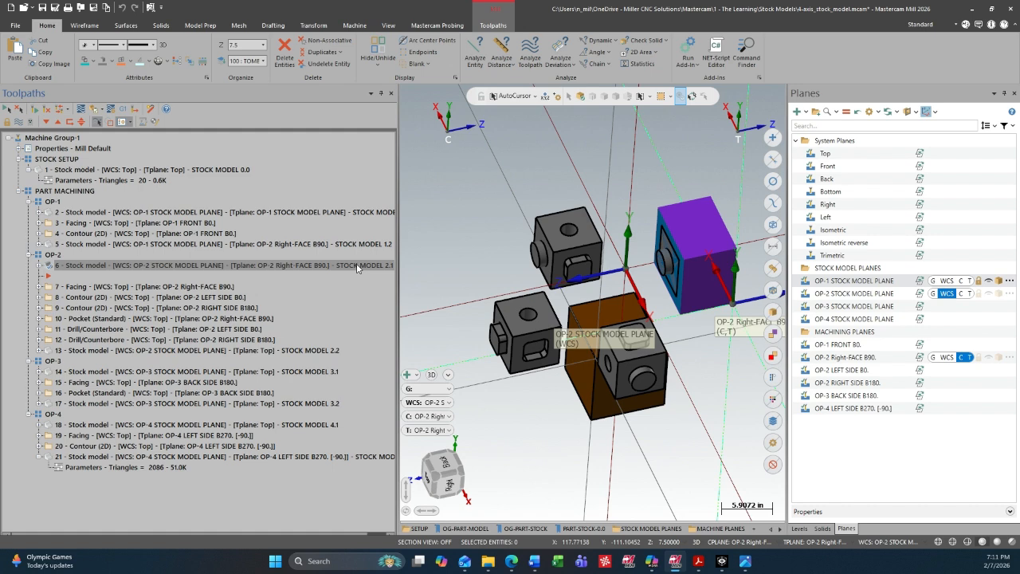
click(345, 246)
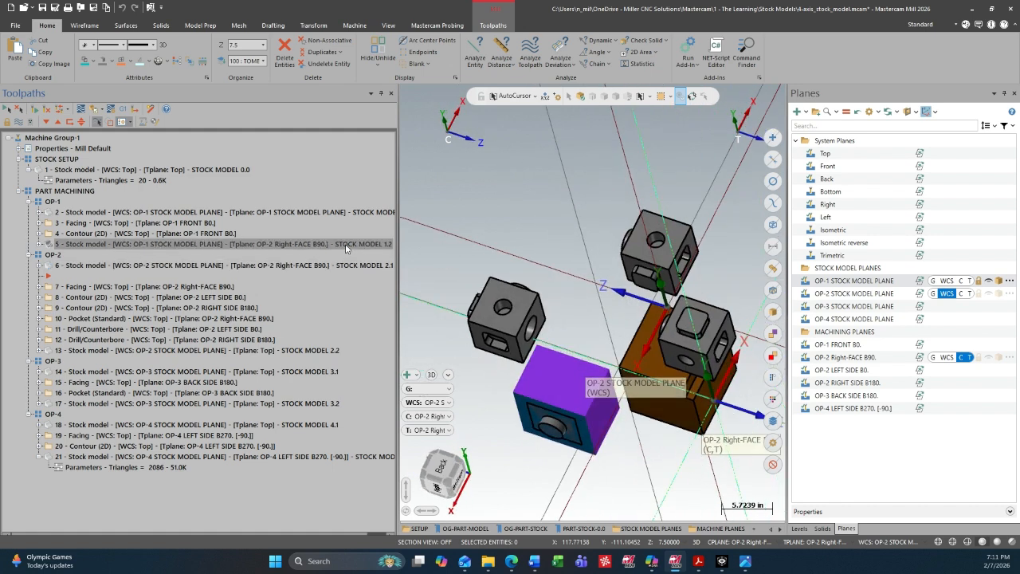
click(262, 267)
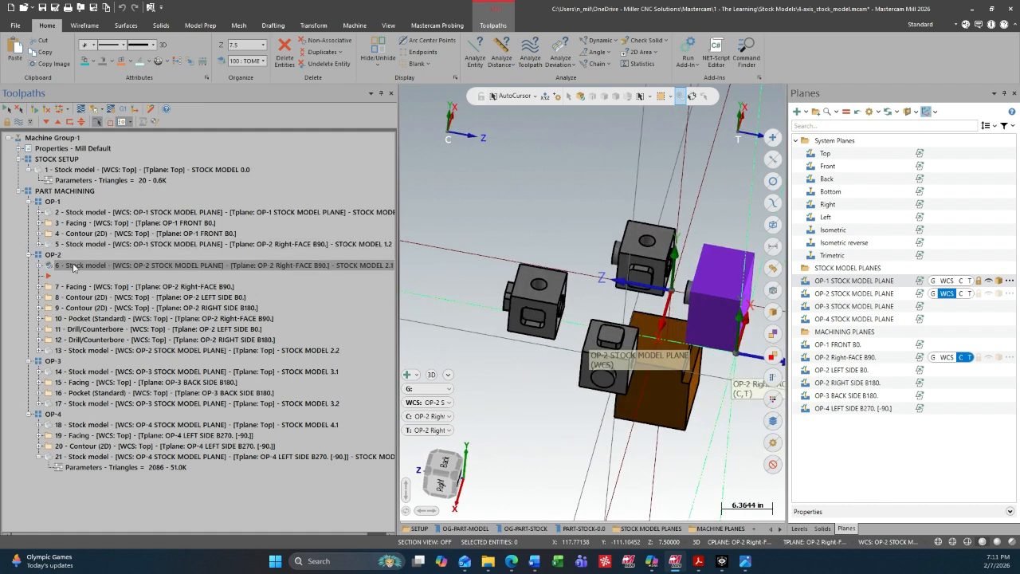
Step: Verify the OP-1 group in Mastercam Simulator with wireframe hidden, running the facing and contour at increased speed, and close the simulator
click(52, 202)
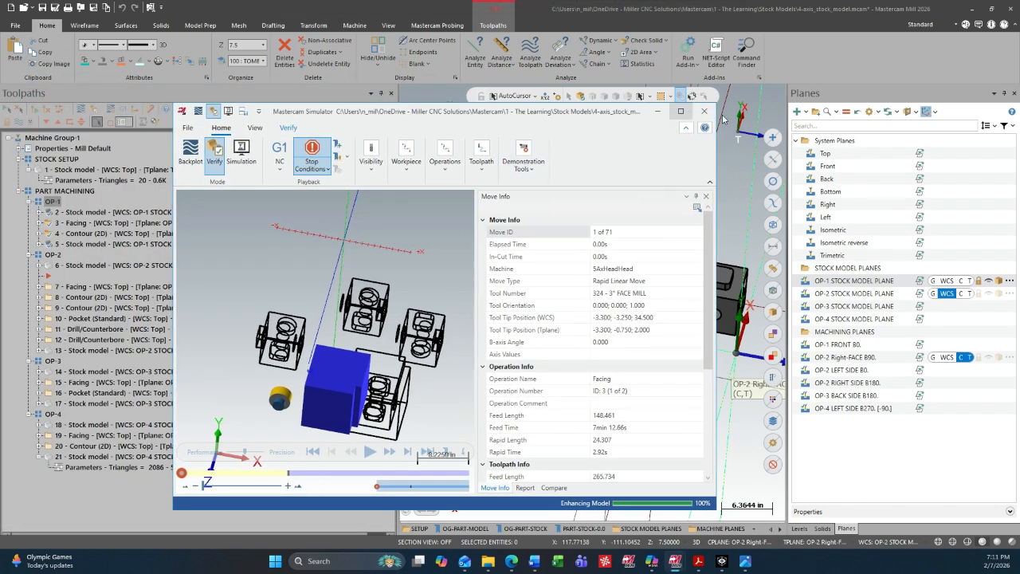
click(681, 111)
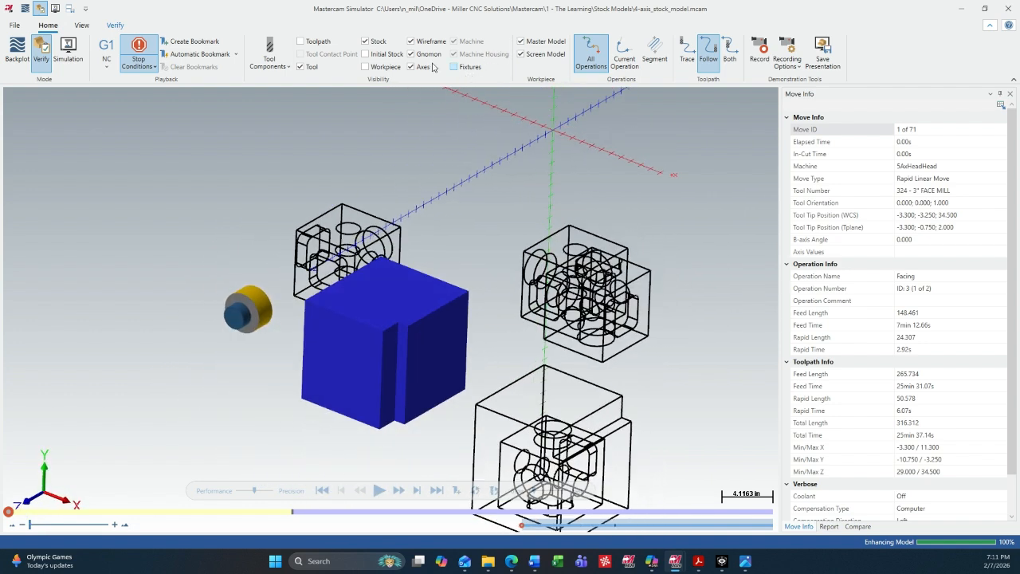
click(419, 43)
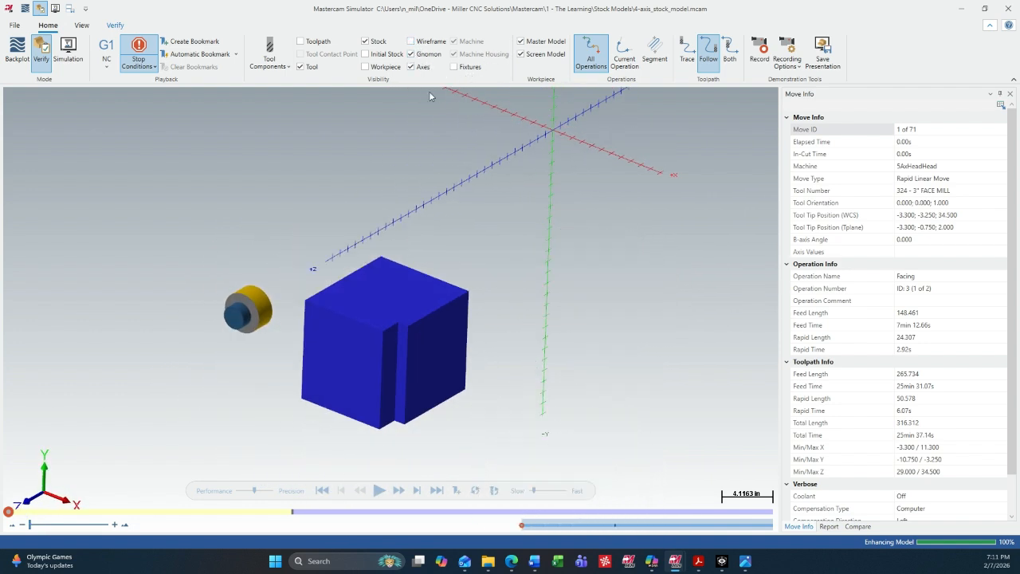
click(379, 491)
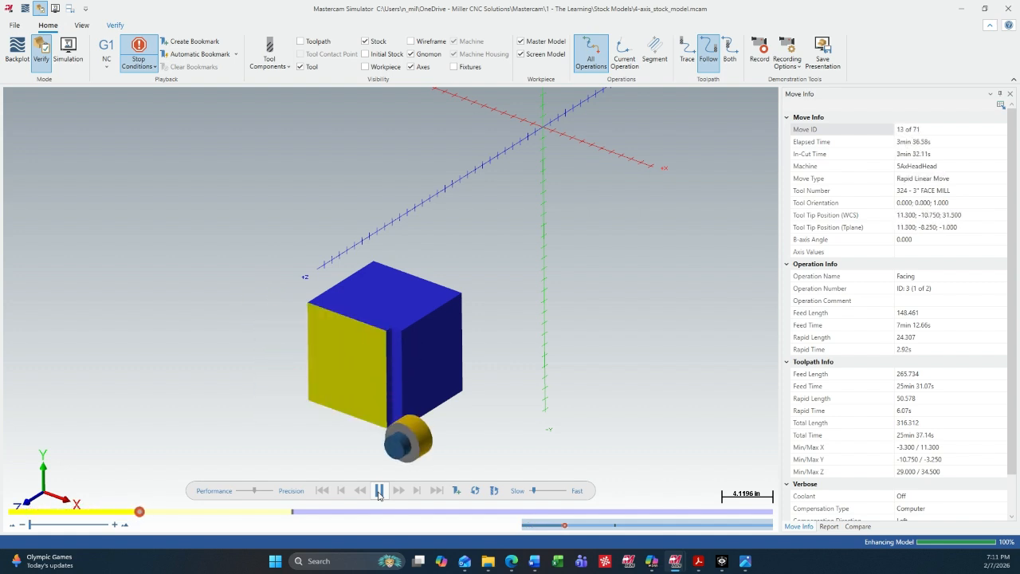
click(549, 491)
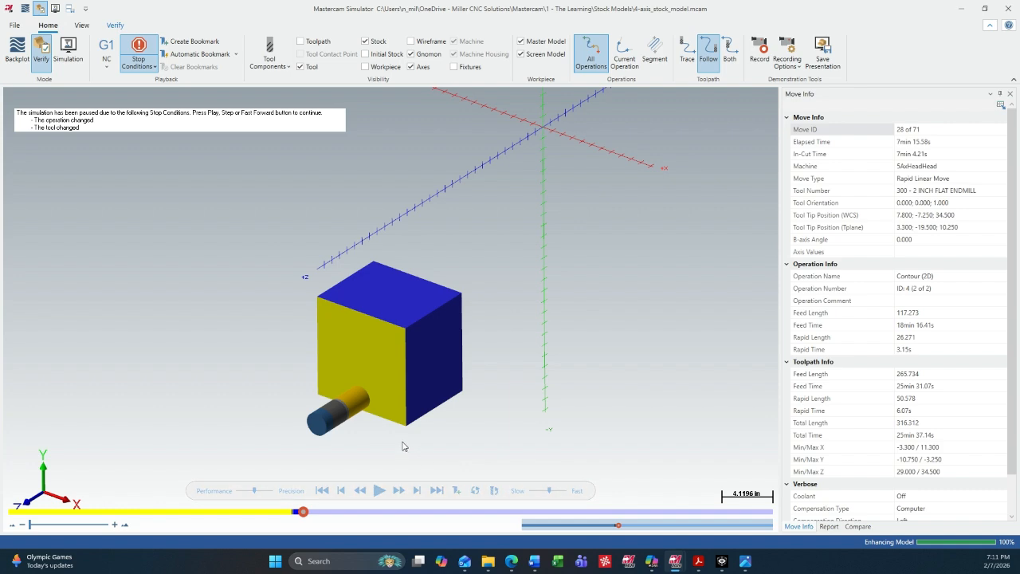
click(381, 489)
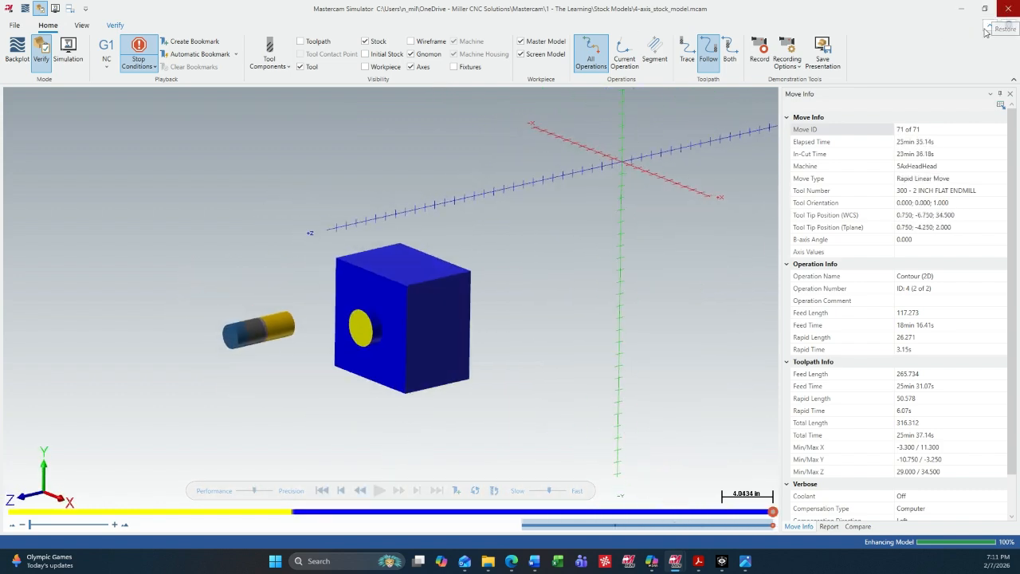
click(1009, 8)
Step: Verify the OP-2 group in Mastercam Simulator, running its facing, two contours, pocket and two drilling operations through to the end
click(50, 255)
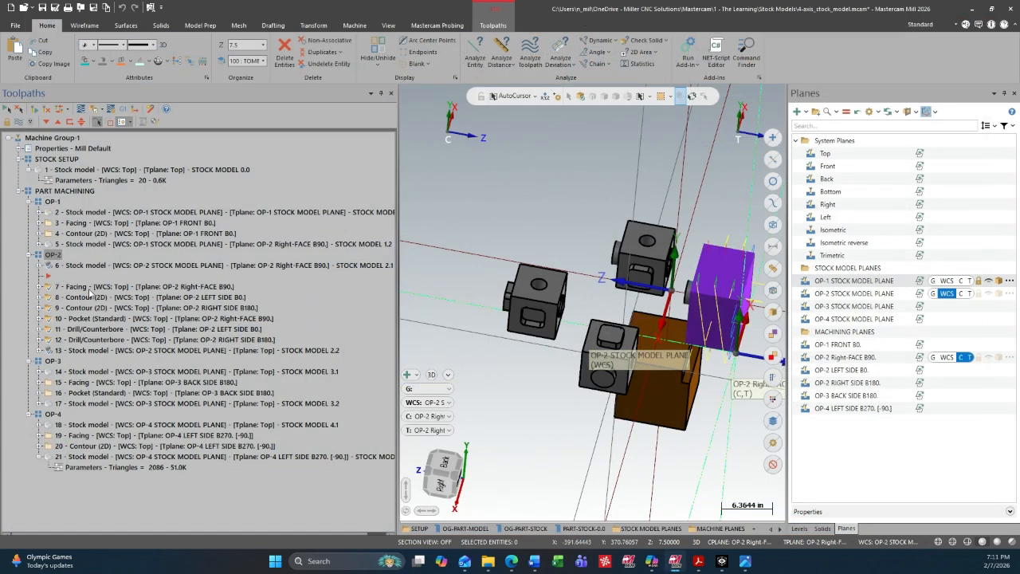
click(96, 110)
key(alt+F4)
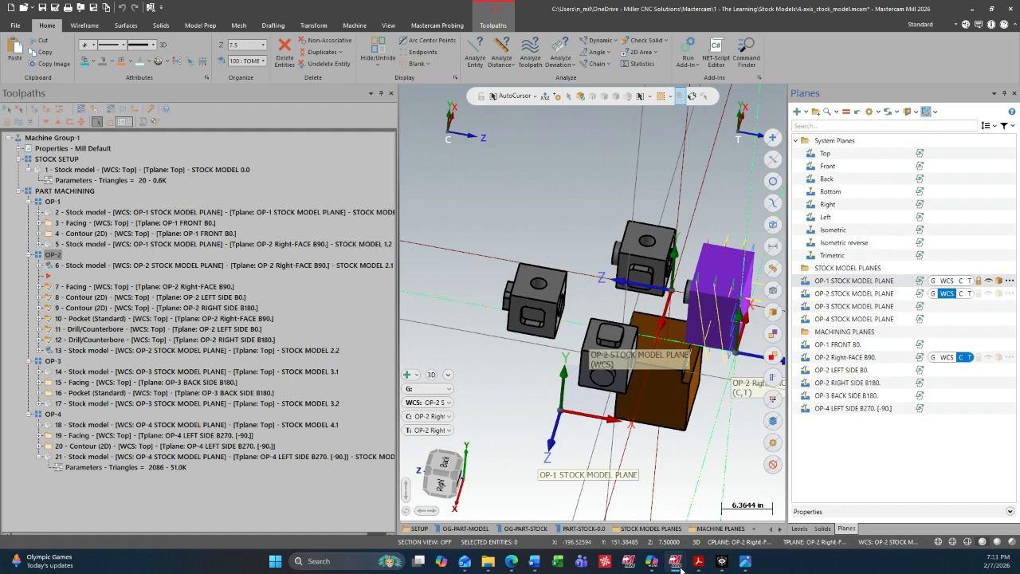
mouse_move(680, 564)
click(705, 487)
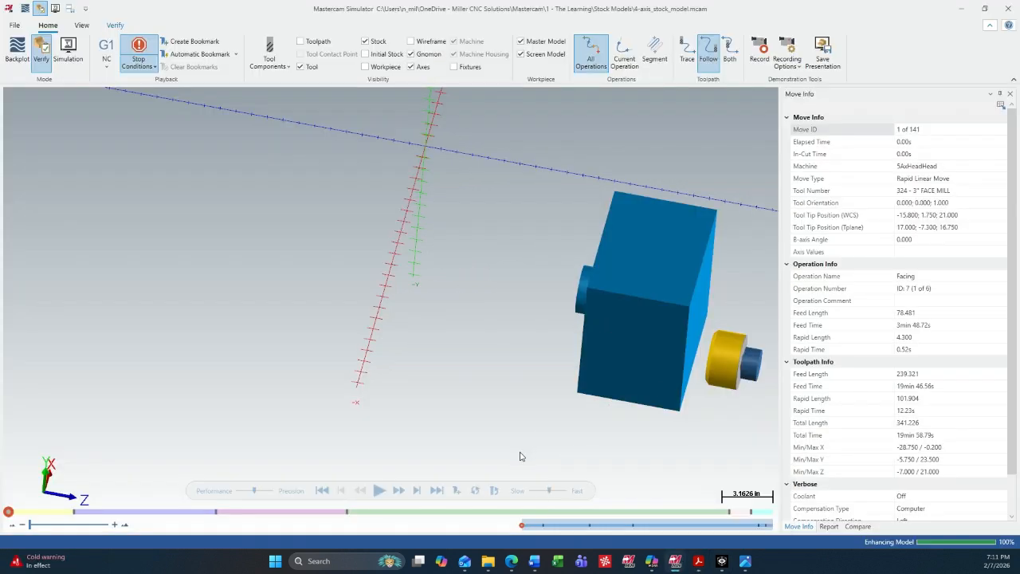
click(380, 490)
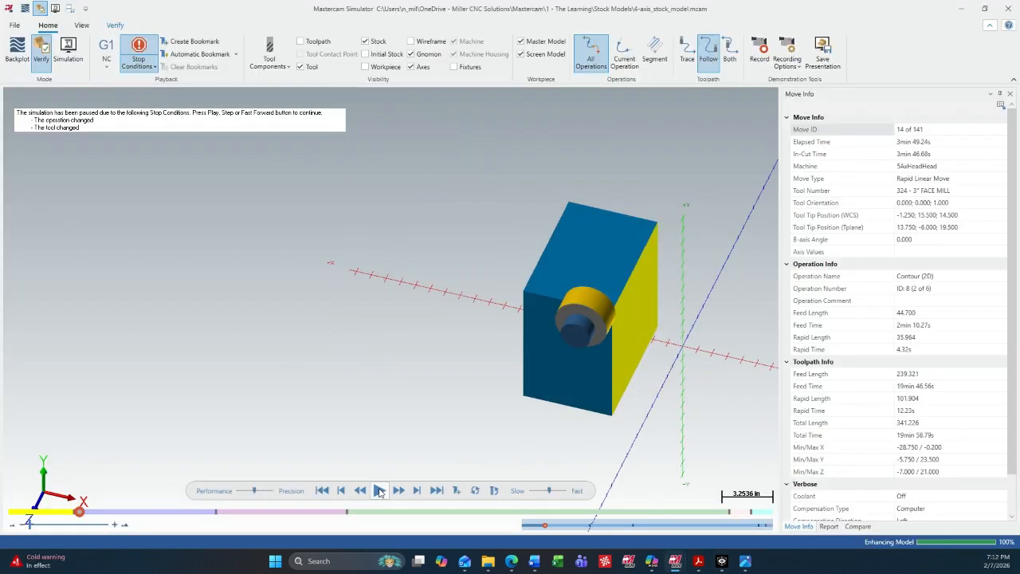
click(379, 491)
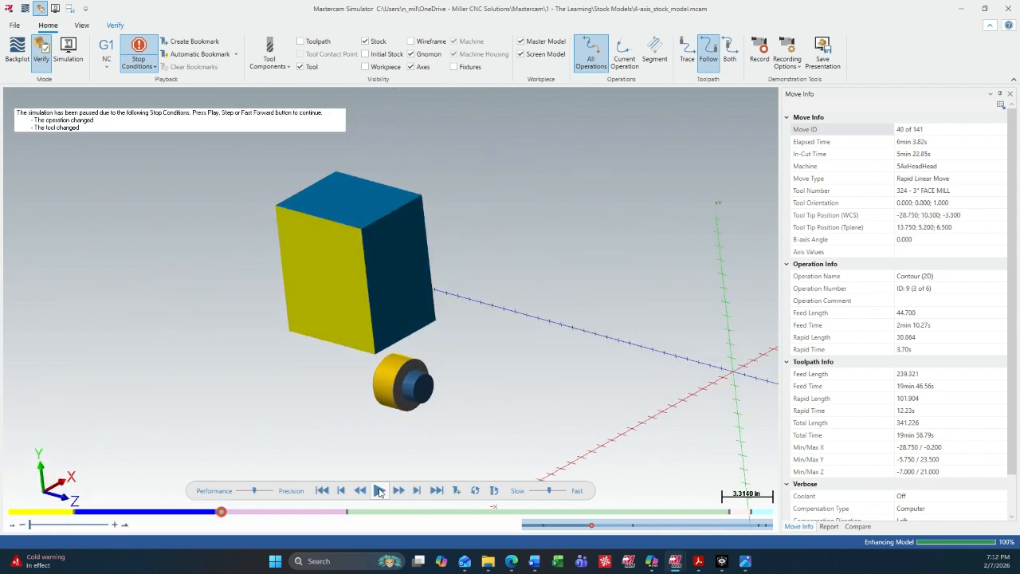
click(379, 490)
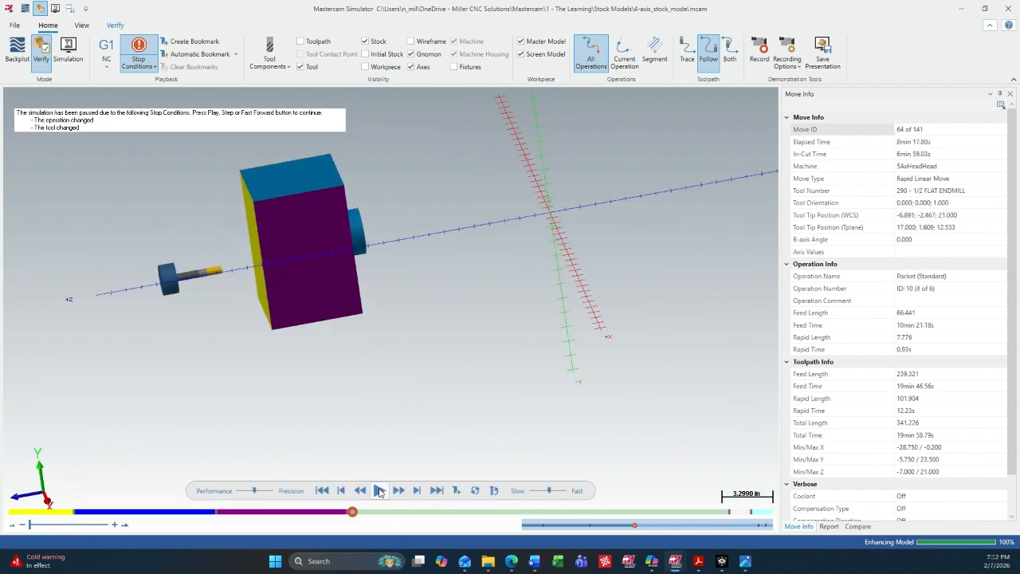
click(379, 490)
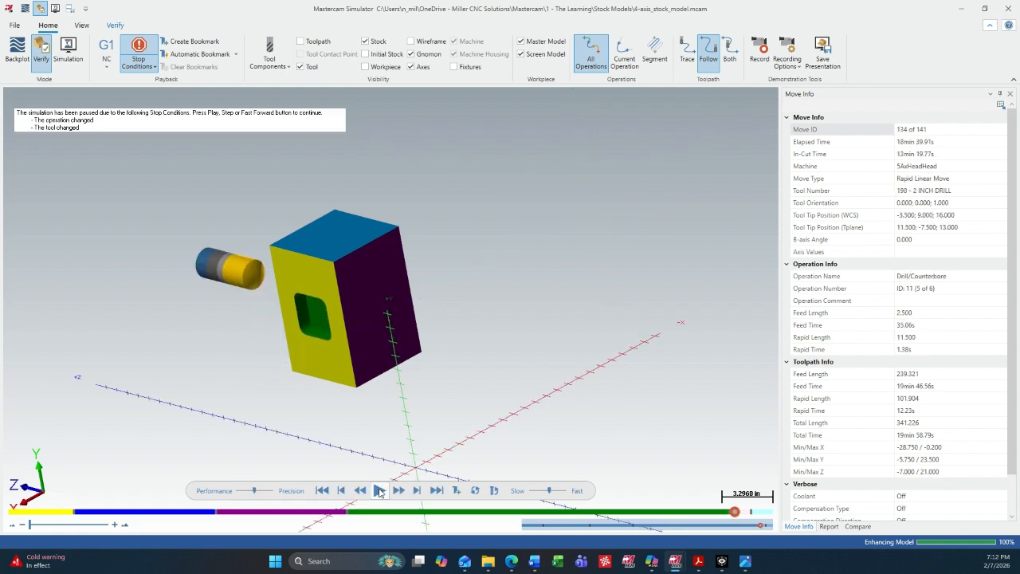
click(379, 490)
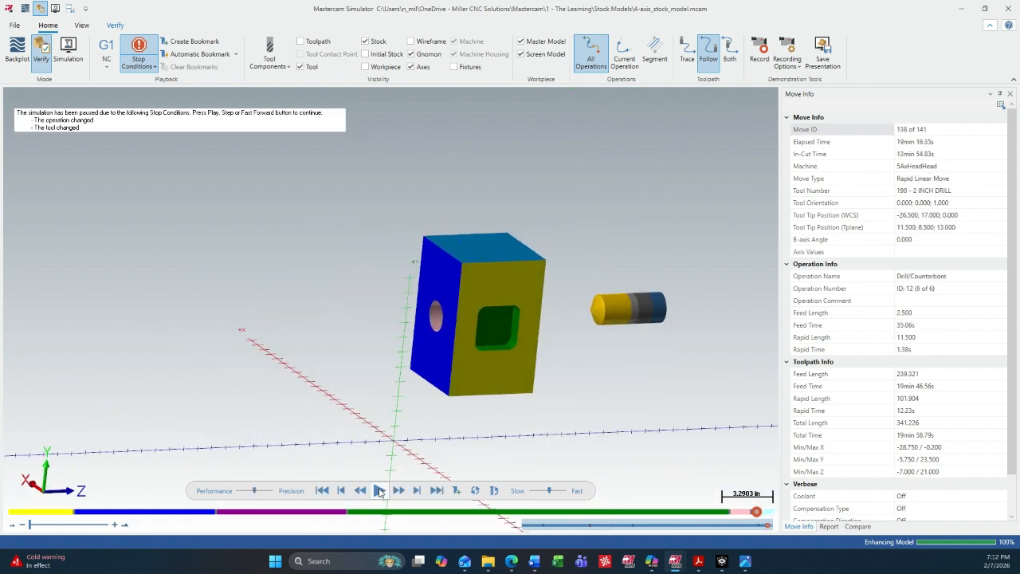
click(380, 491)
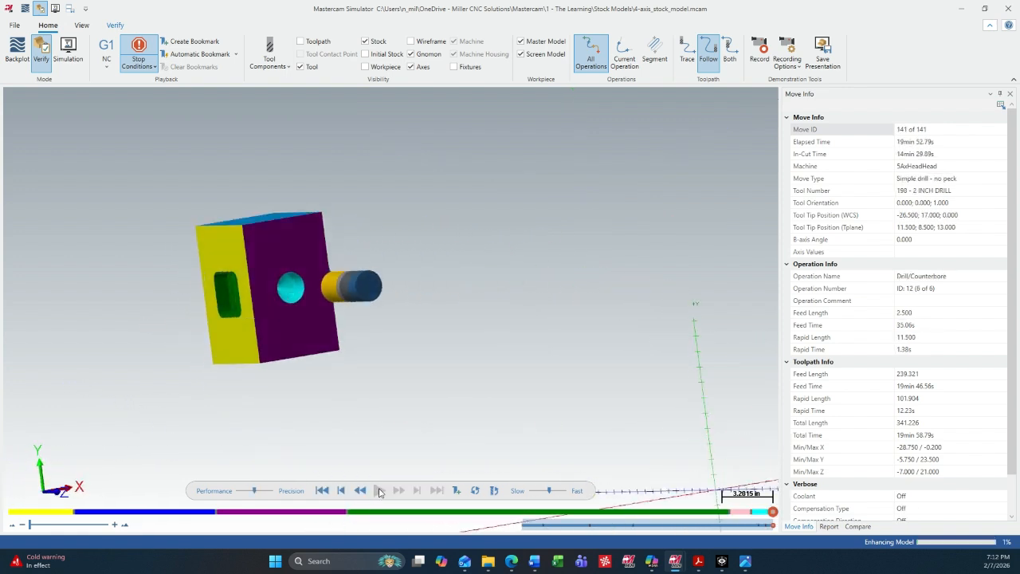
Step: Close the simulator and display STOCK MODEL 2.1, followed by STOCK MODEL 2.2, to compare the OP-2 stock before and after machining
click(1008, 9)
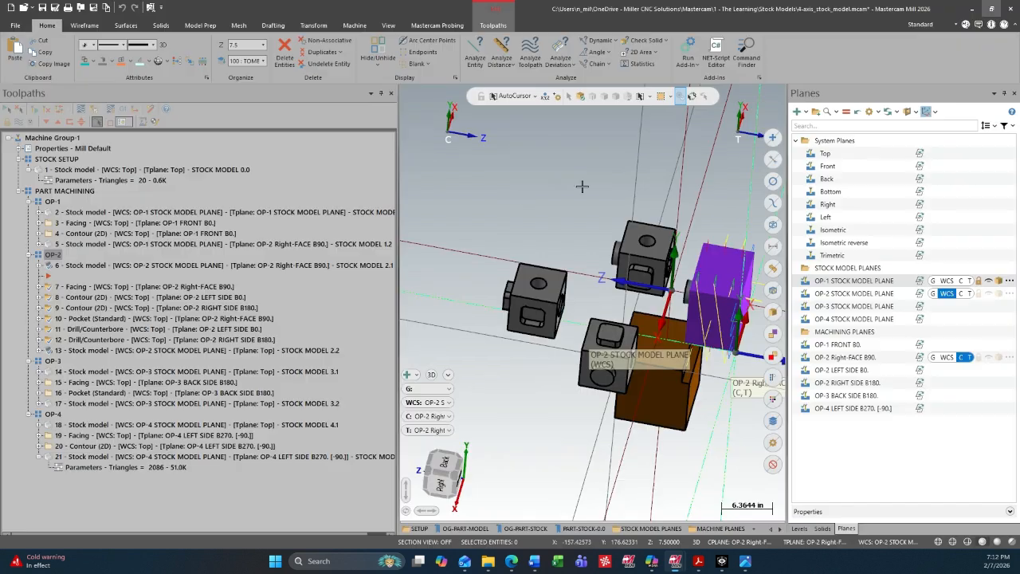
click(103, 287)
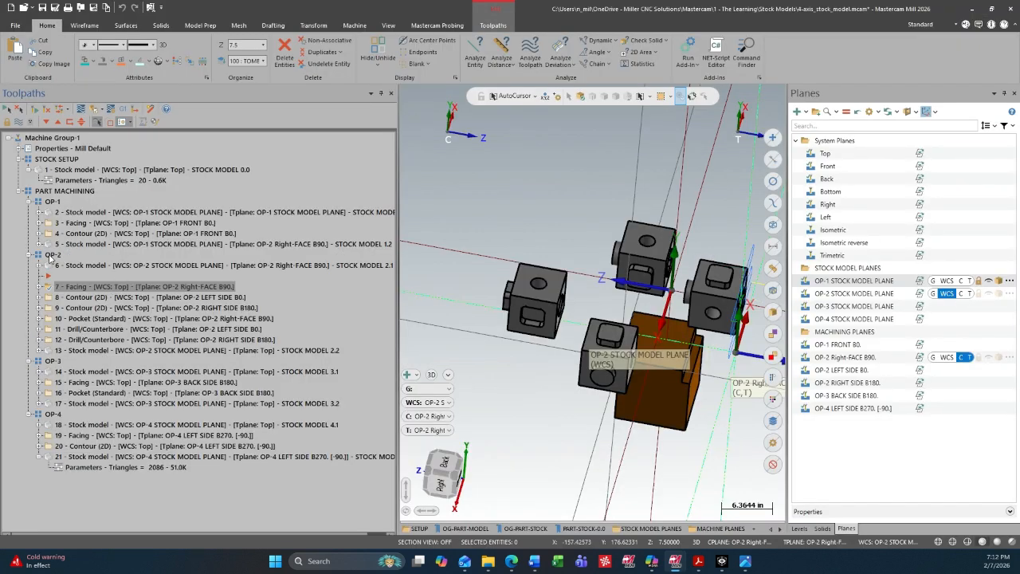
click(51, 256)
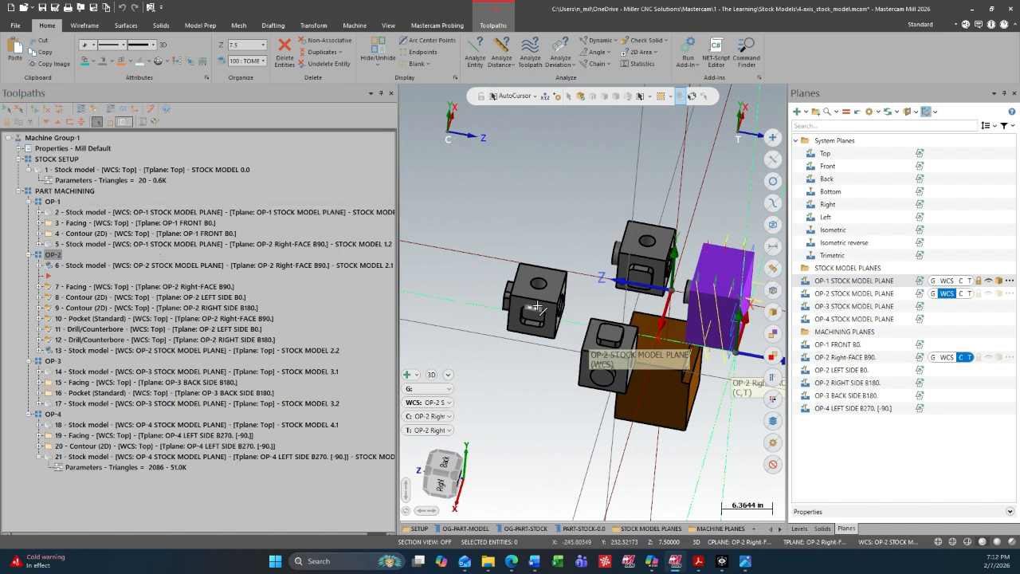
click(130, 287)
click(131, 266)
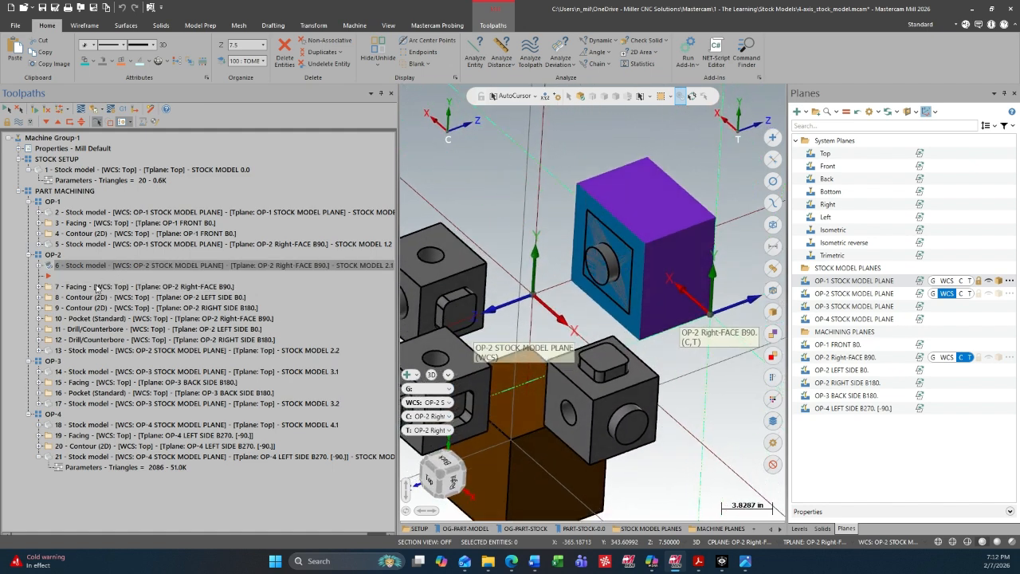
click(40, 351)
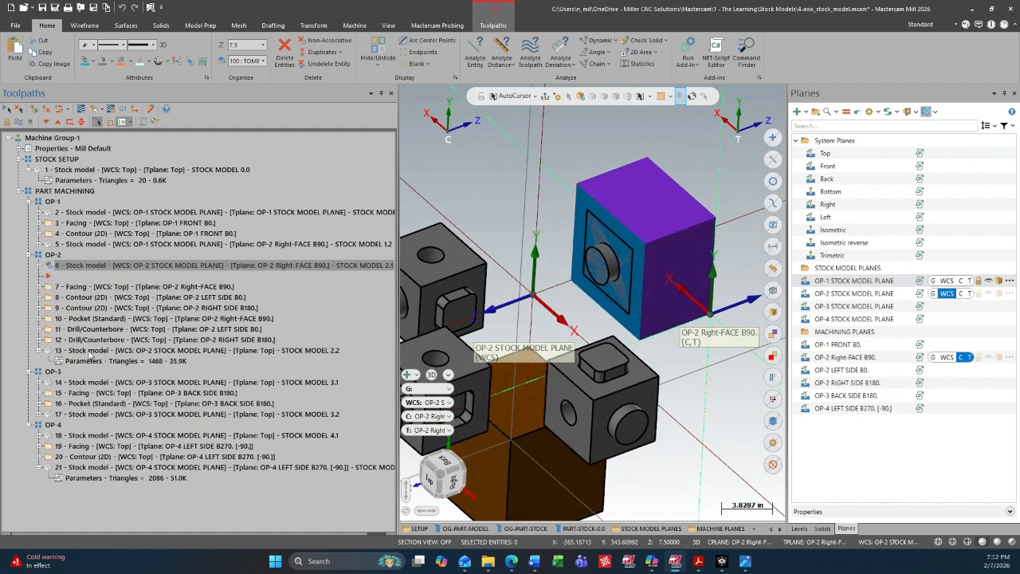
click(91, 352)
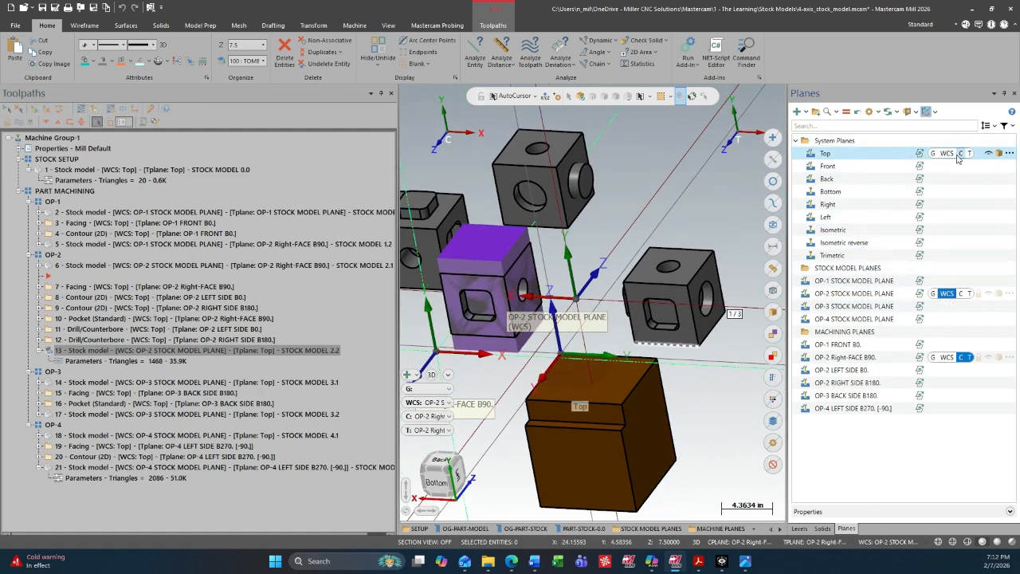
Step: Set the Top plane as WCS, construction plane and tool plane
click(951, 154)
click(961, 154)
click(968, 153)
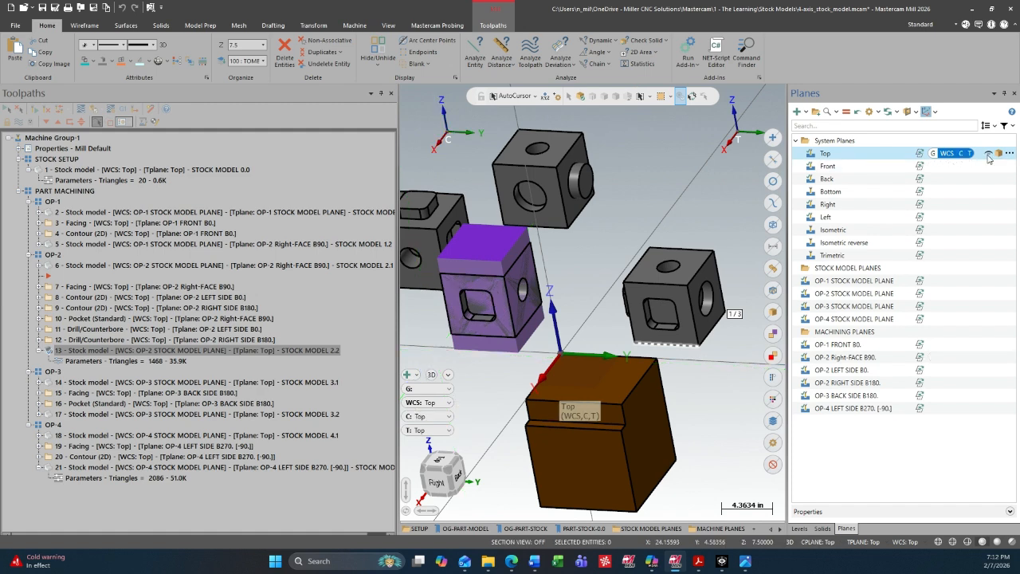
middle_drag(649, 239, 711, 233)
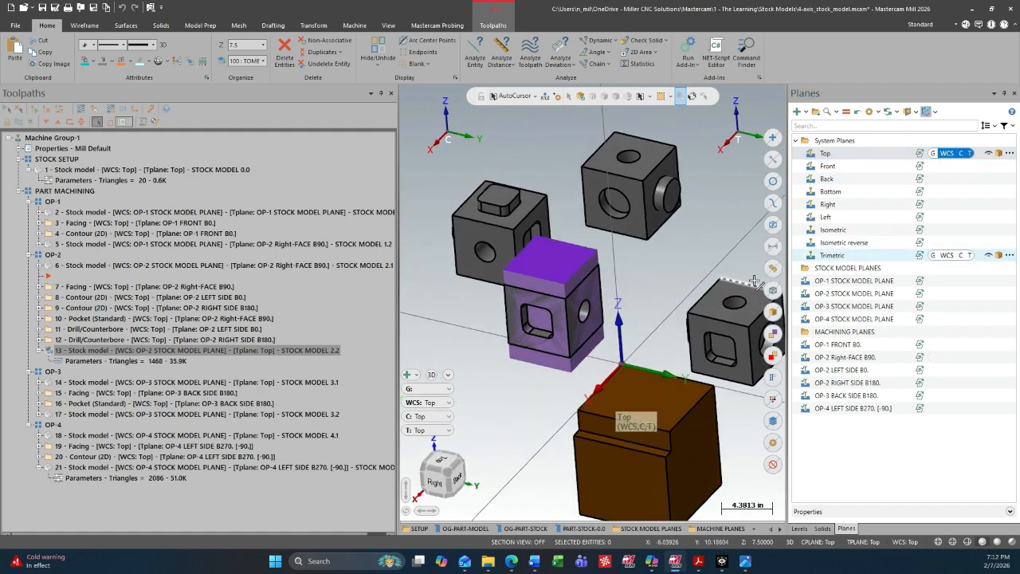
Step: Review STOCK MODEL 2.2's stock plane, initial stock model and source operations, and close its parameters without changes
click(825, 295)
mouse_move(614, 330)
middle_down()
mouse_move(643, 348)
mouse_move(622, 332)
middle_up()
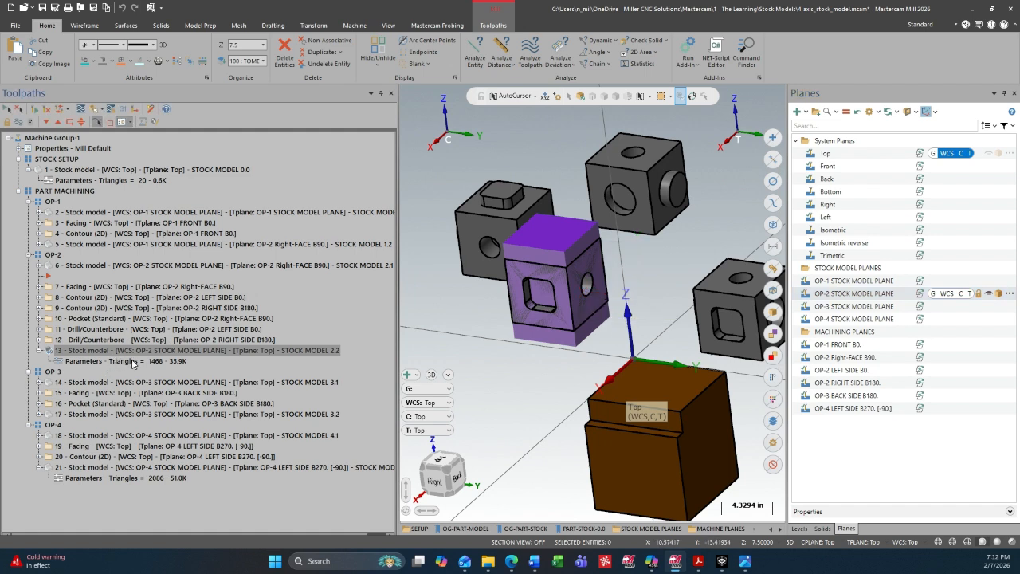
double_click(90, 364)
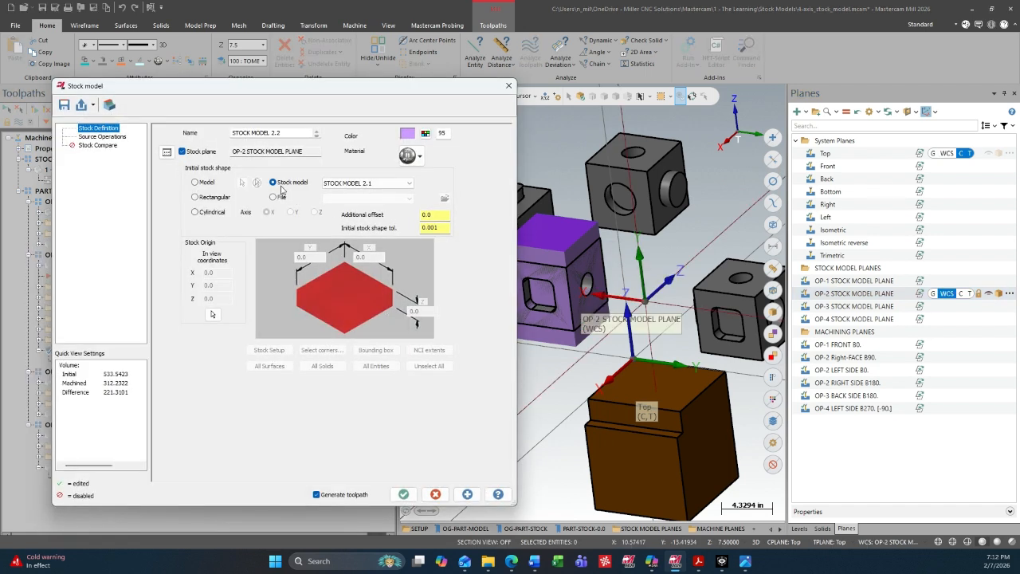
drag(226, 95, 634, 91)
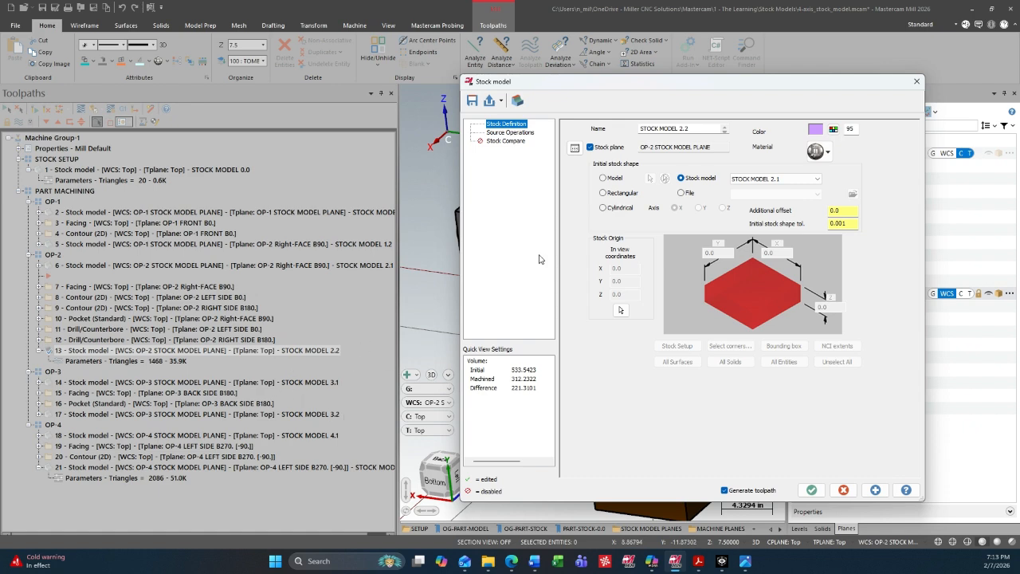
drag(781, 85, 370, 104)
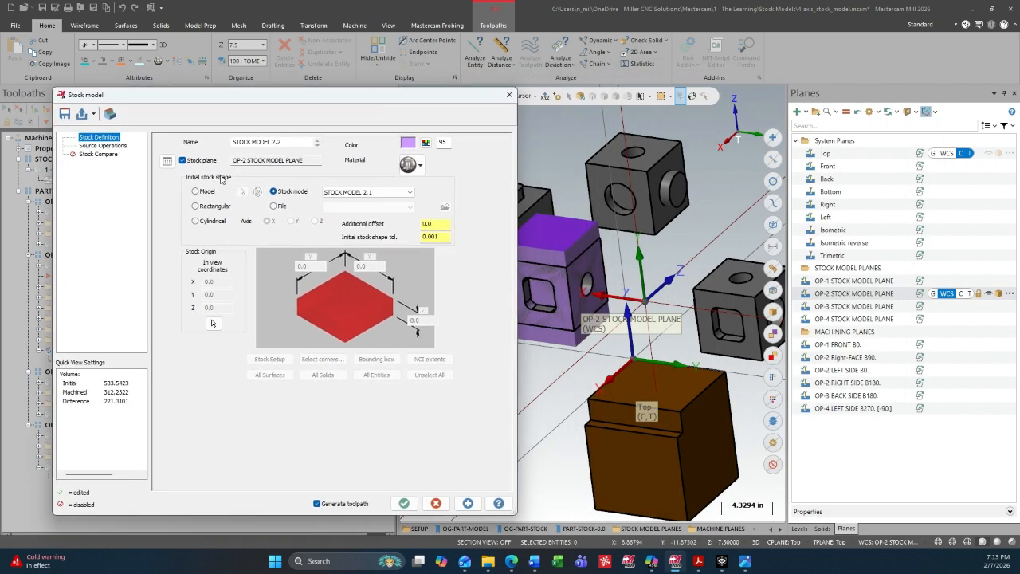
click(388, 195)
click(390, 197)
click(121, 147)
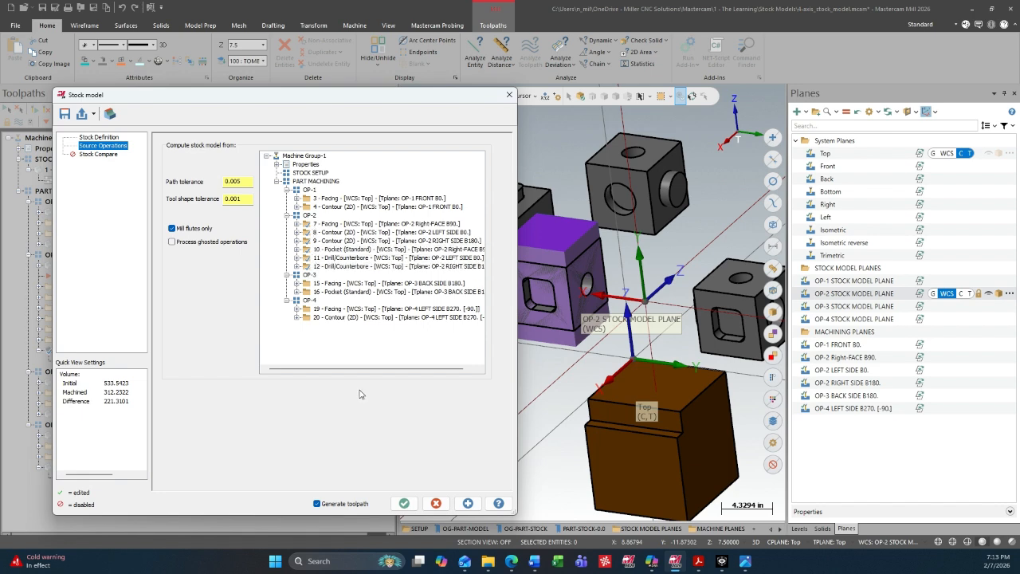
click(436, 502)
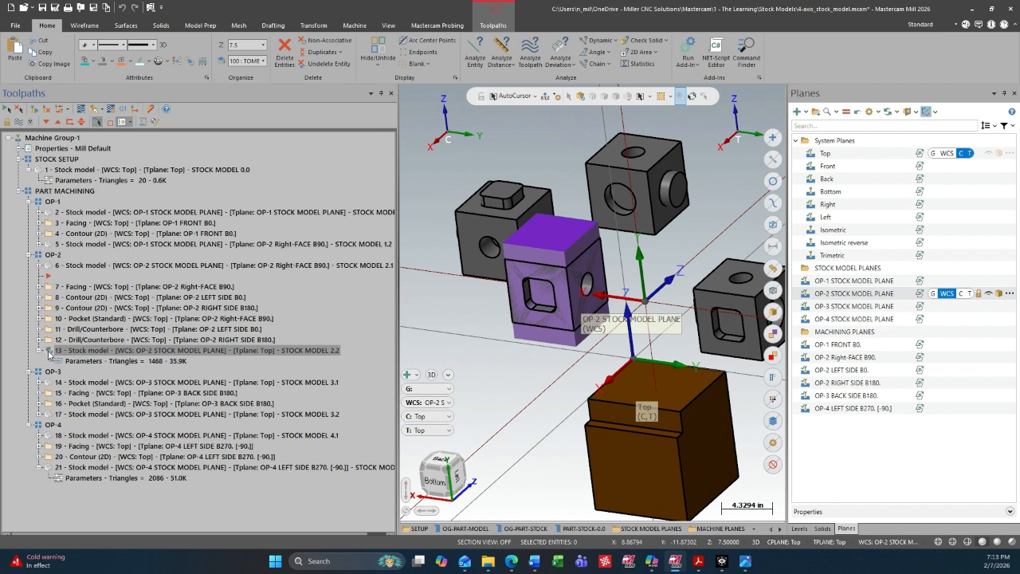
Step: Review STOCK MODEL 3.1's source operations and stock definition, examine the OP-3 STOCK MODEL PLANE, and close the parameters without changes
click(38, 382)
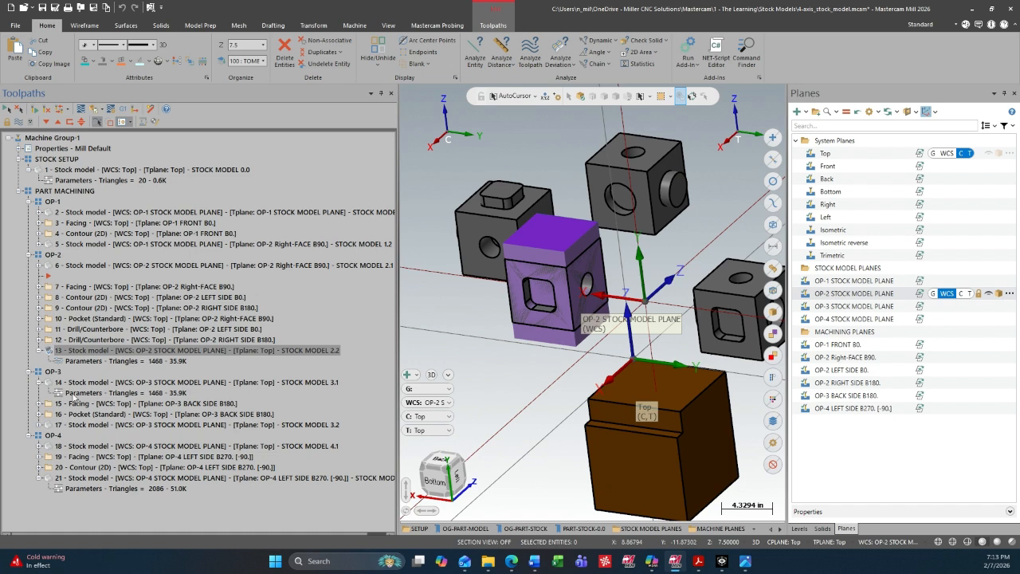
click(80, 393)
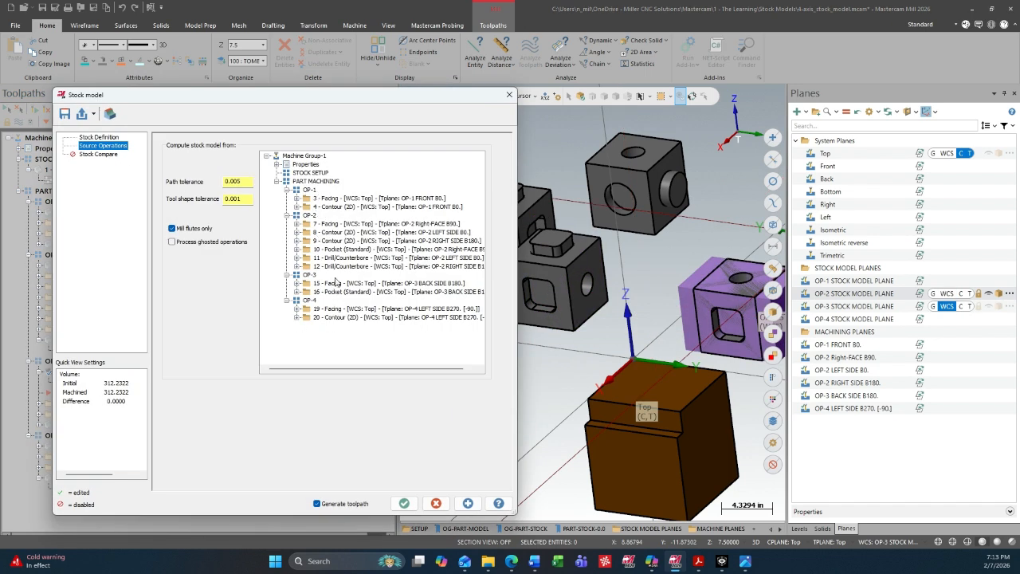
click(102, 137)
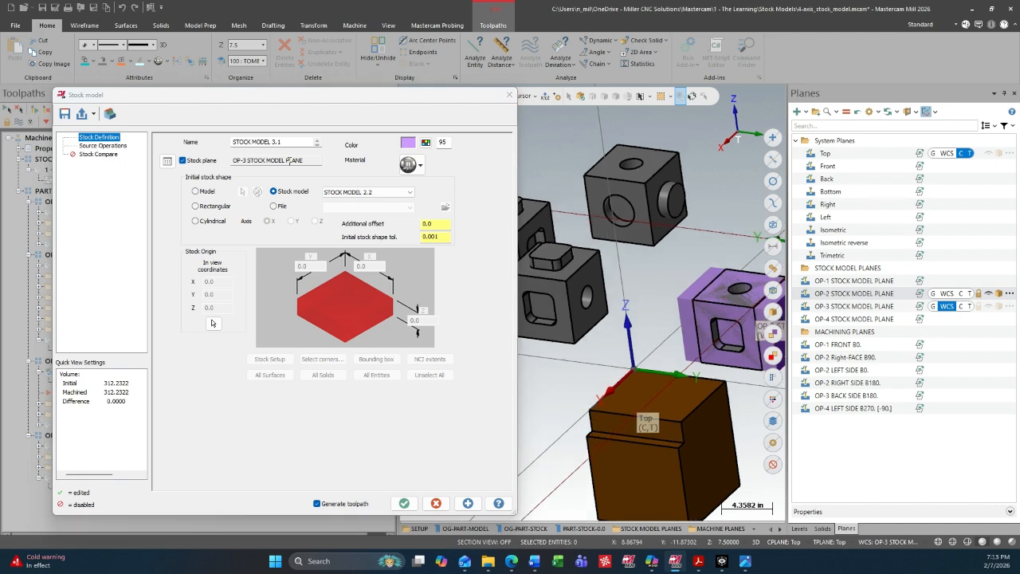
click(855, 308)
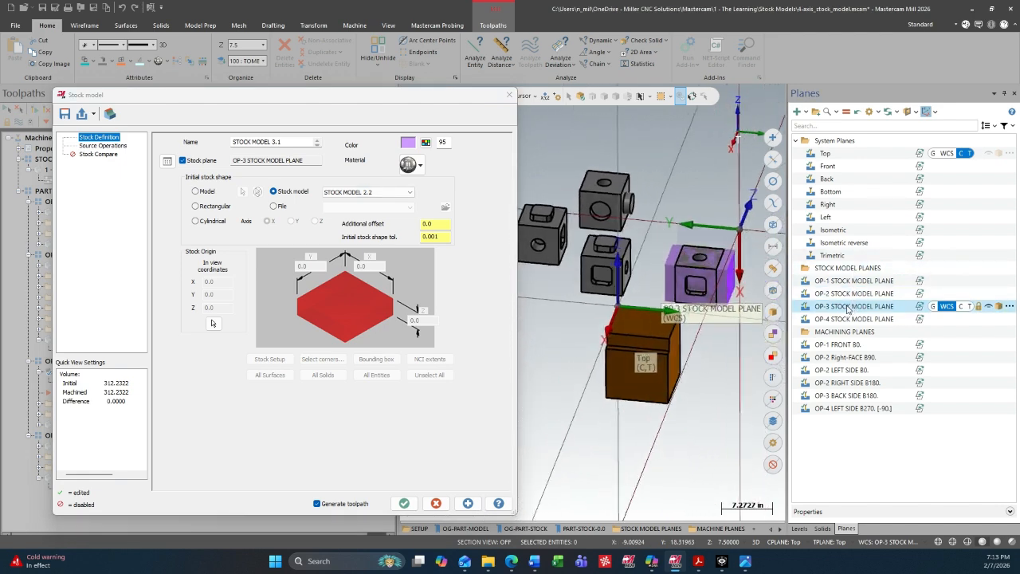
click(393, 435)
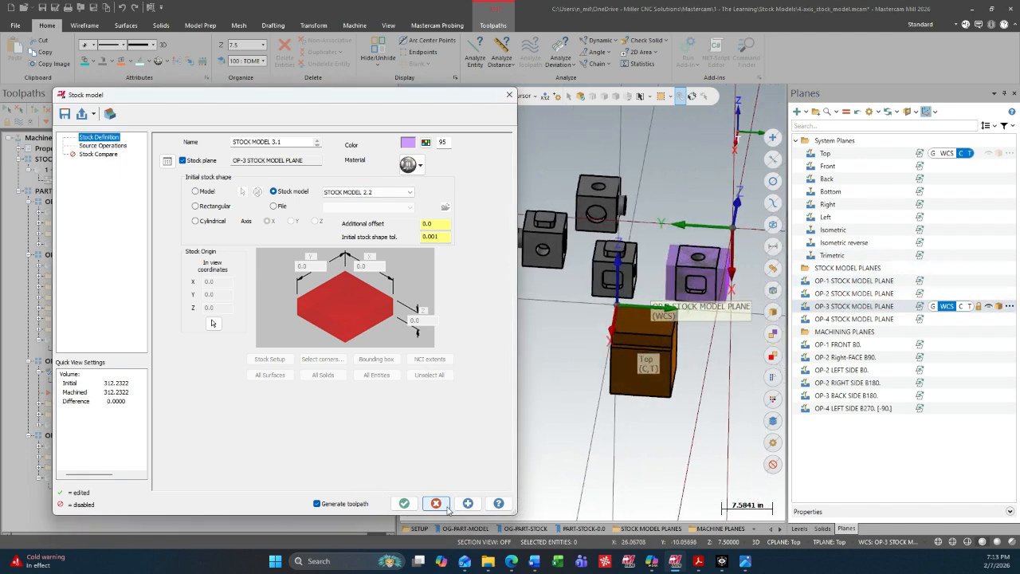
click(438, 504)
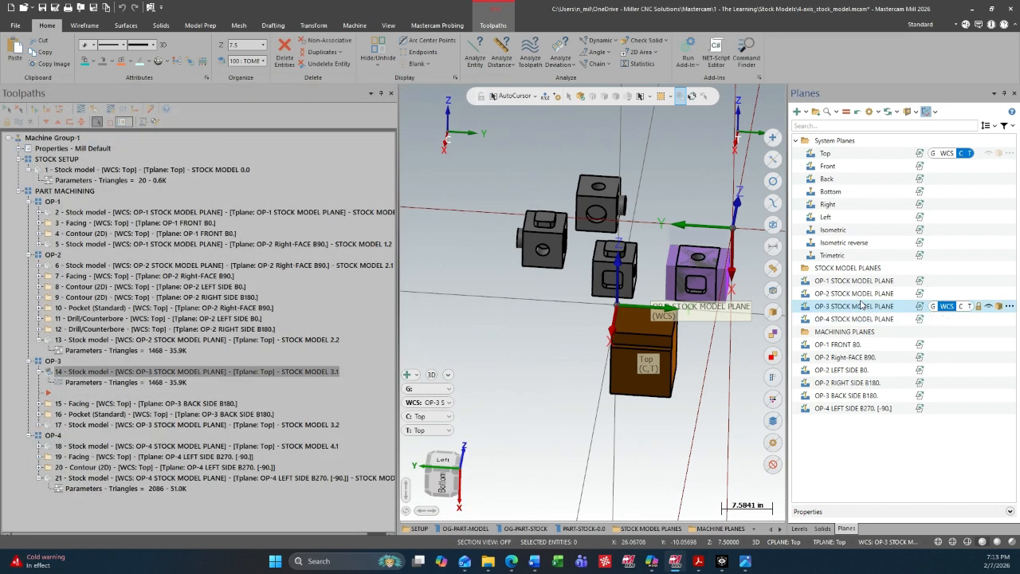
Step: Compare the OP-2 and OP-3 STOCK MODEL PLANE orientations and set the WCS back to Top
click(860, 295)
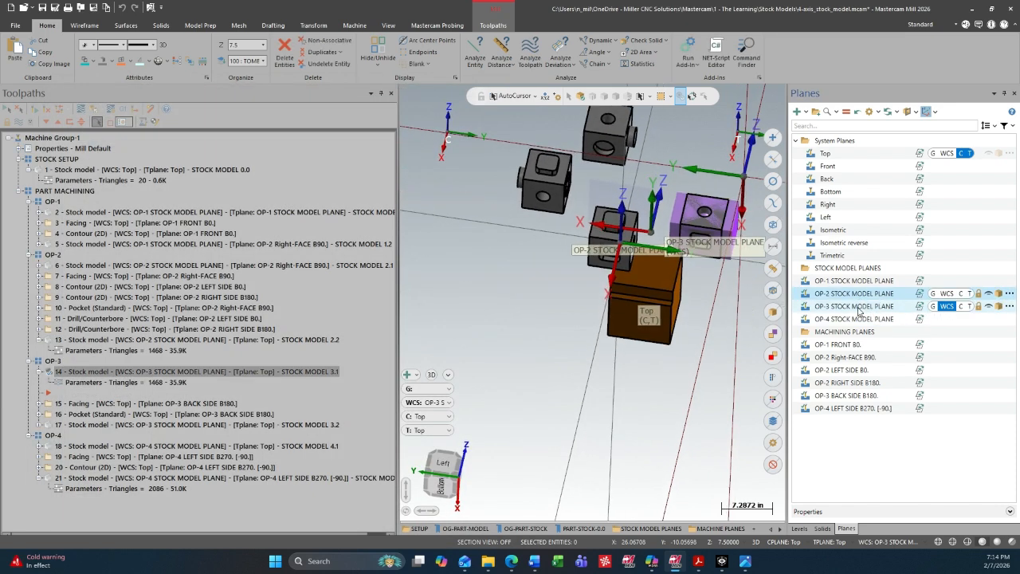
click(856, 309)
click(856, 295)
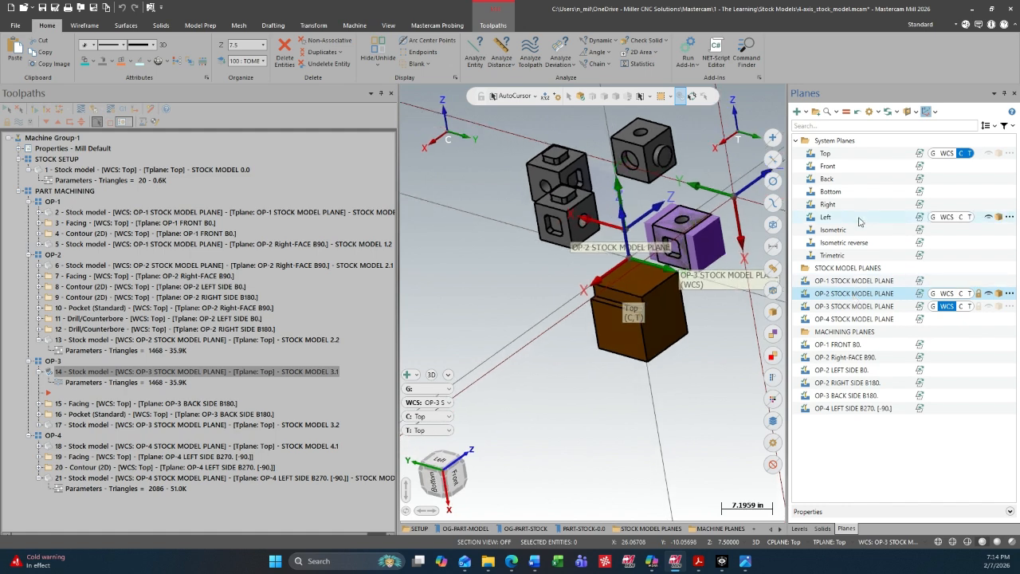
click(857, 154)
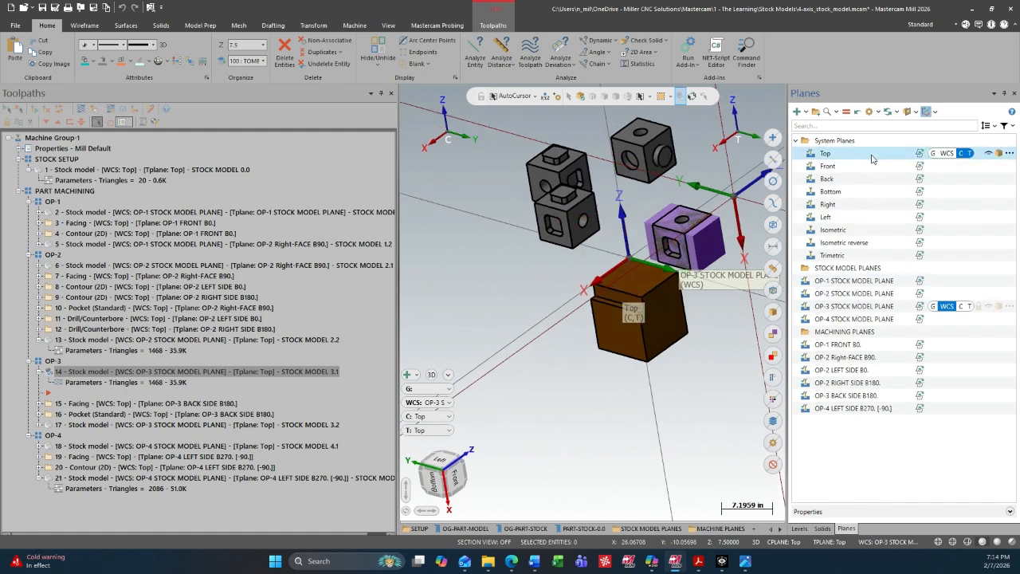
click(947, 153)
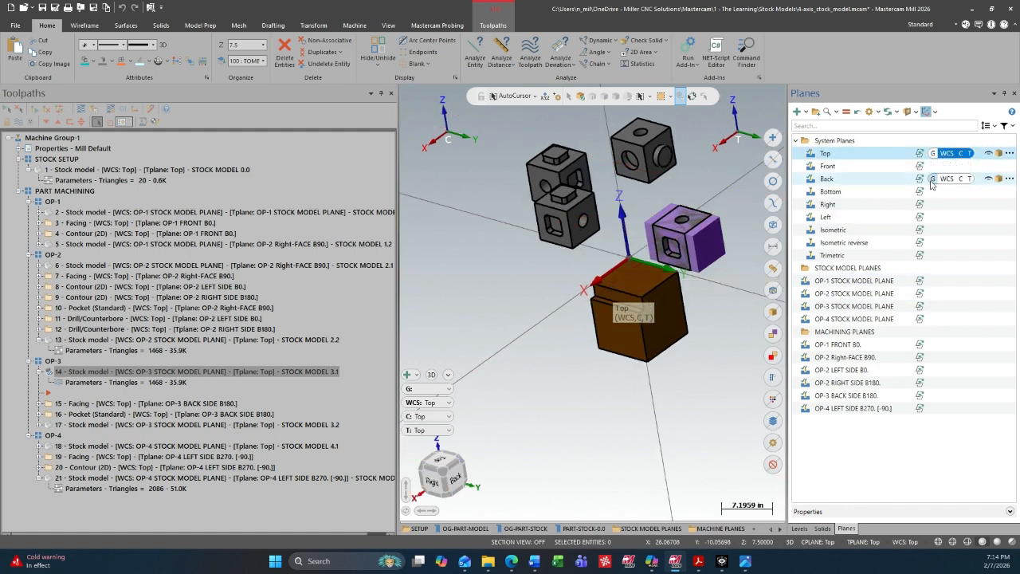
Step: Display STOCK MODEL 2.2 and STOCK MODEL 3.1 alternately to examine how the stock transfers from OP-2 to OP-3
click(852, 295)
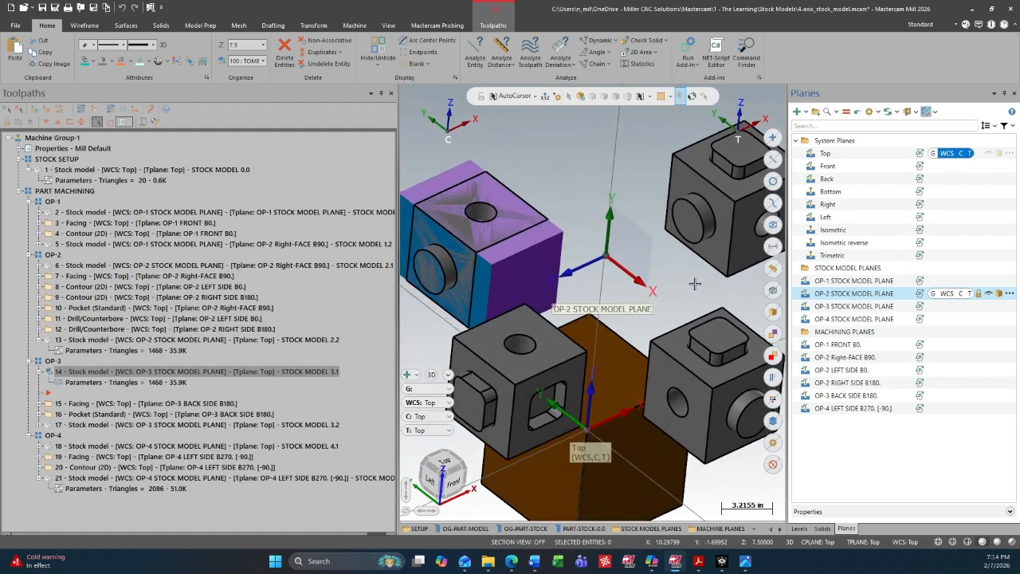
click(142, 340)
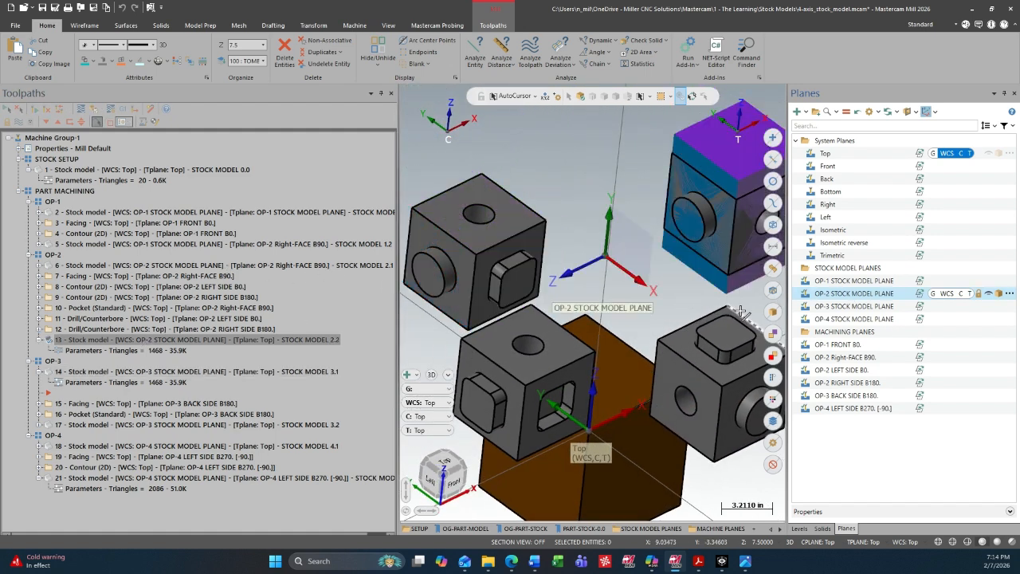
click(833, 313)
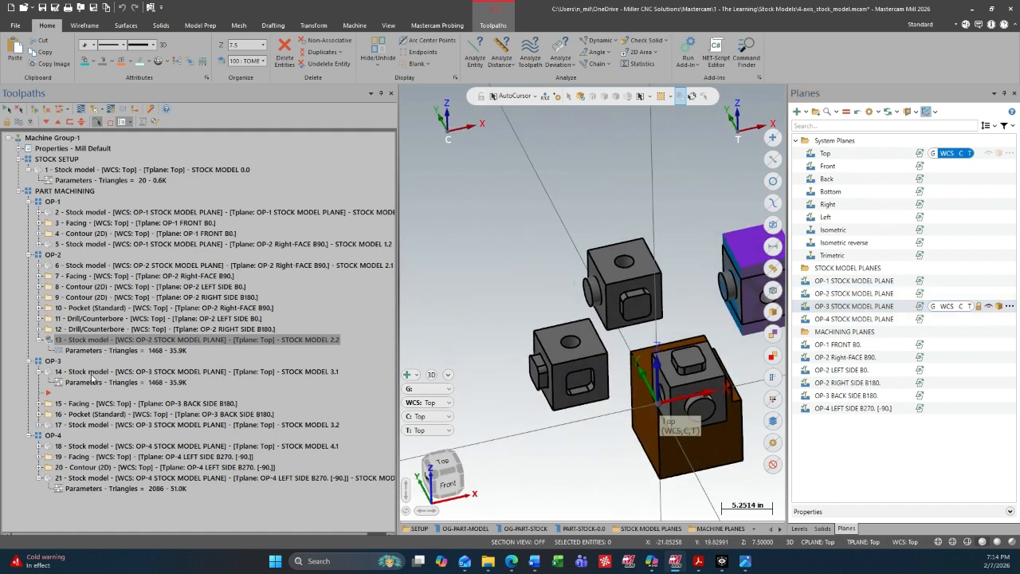
click(91, 375)
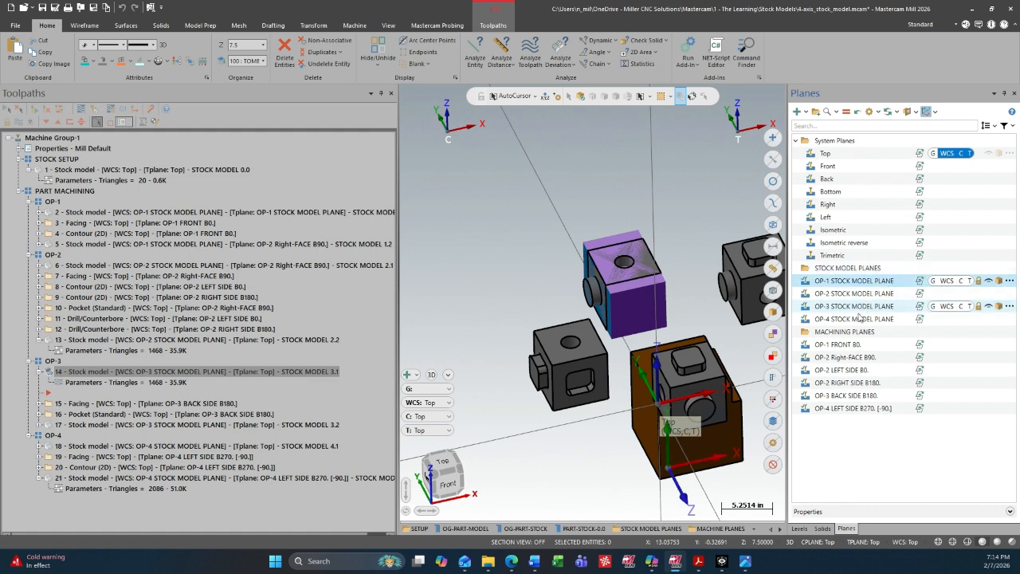
Step: Display all four stock model planes together with the stock op-1, stock op-2 and stock op-4 levels
shift+click(856, 320)
scroll(680, 284, down, 3)
middle_drag(680, 284, 714, 275)
click(800, 529)
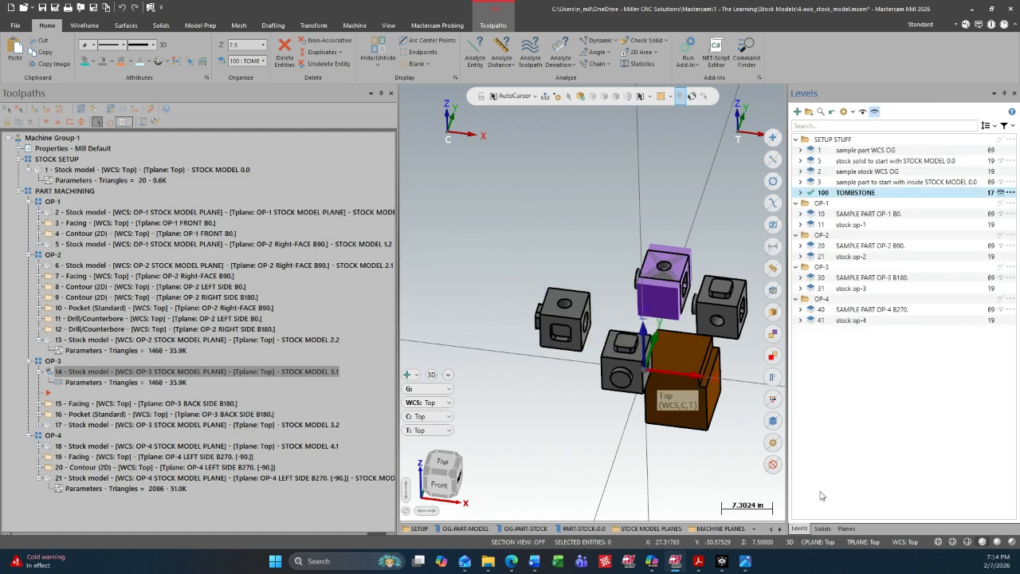
click(1002, 256)
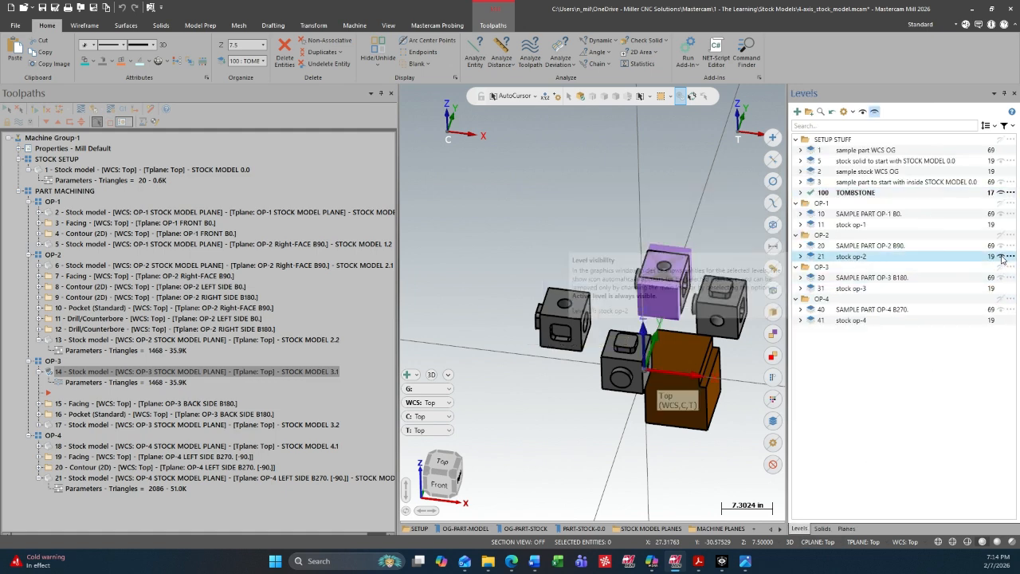
click(1002, 225)
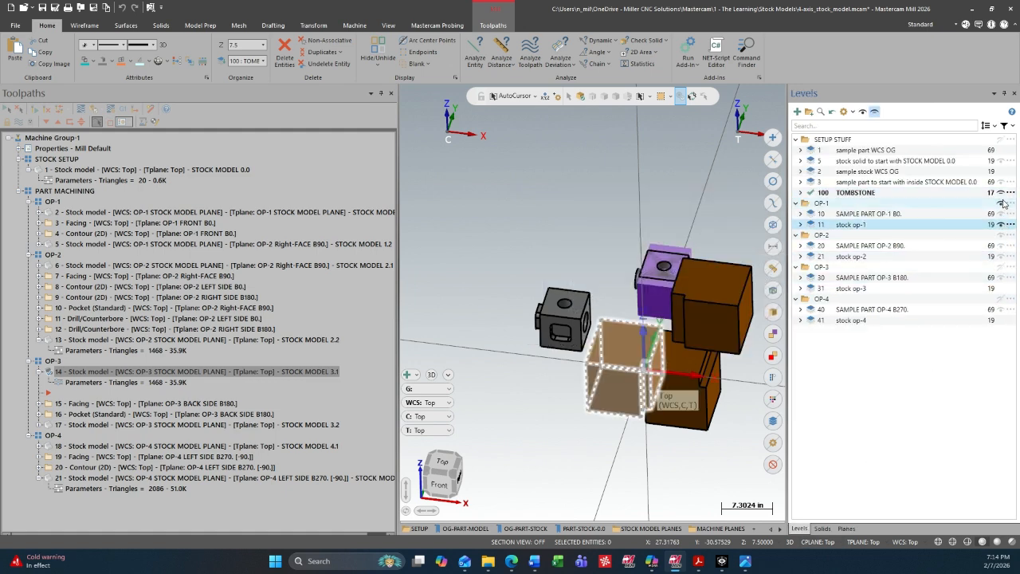
click(1001, 321)
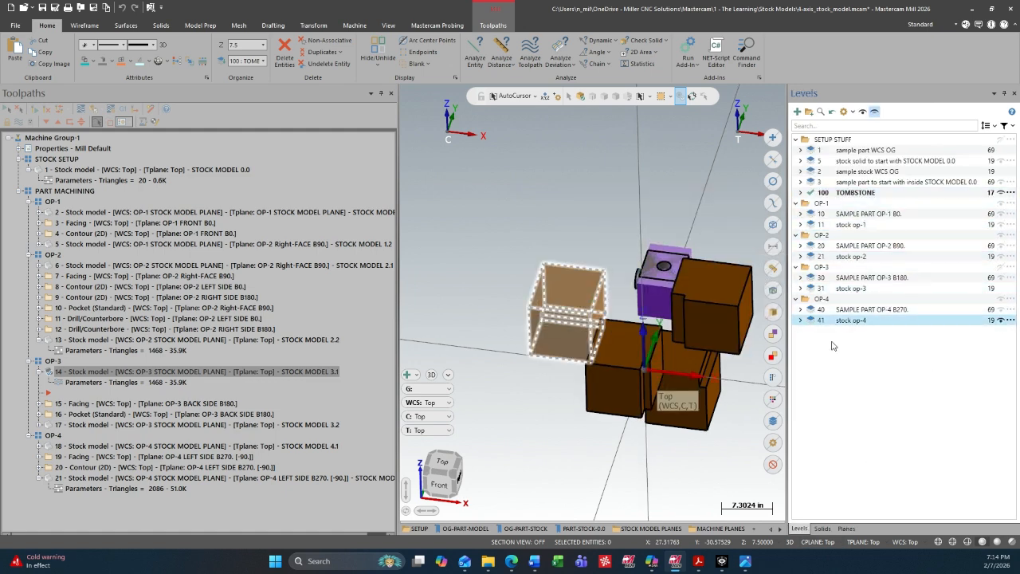
click(846, 528)
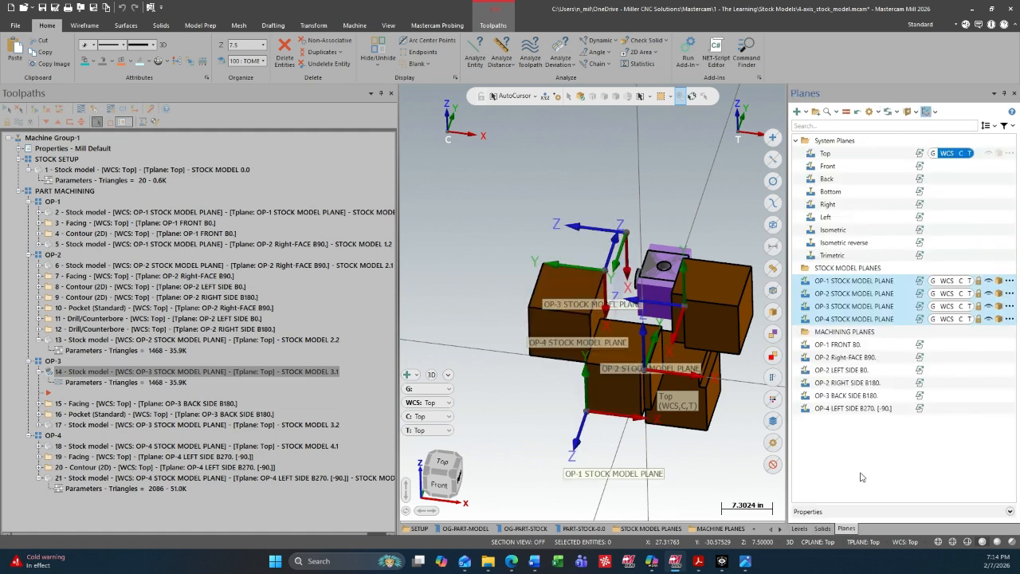
Step: Highlight the OP-1 through OP-4 stock model planes one by one and examine each origin on its stock block
click(837, 286)
click(846, 295)
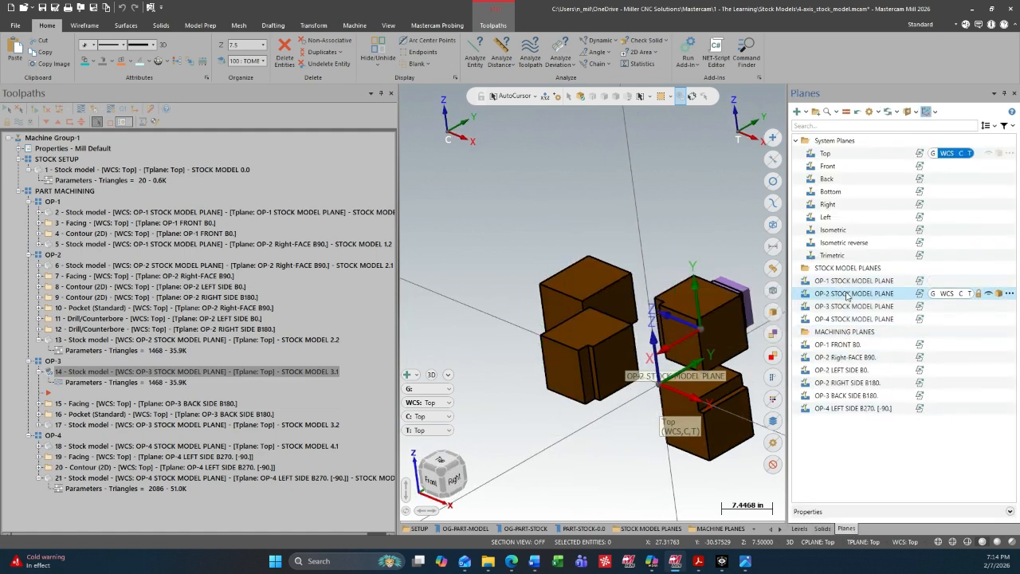
click(851, 308)
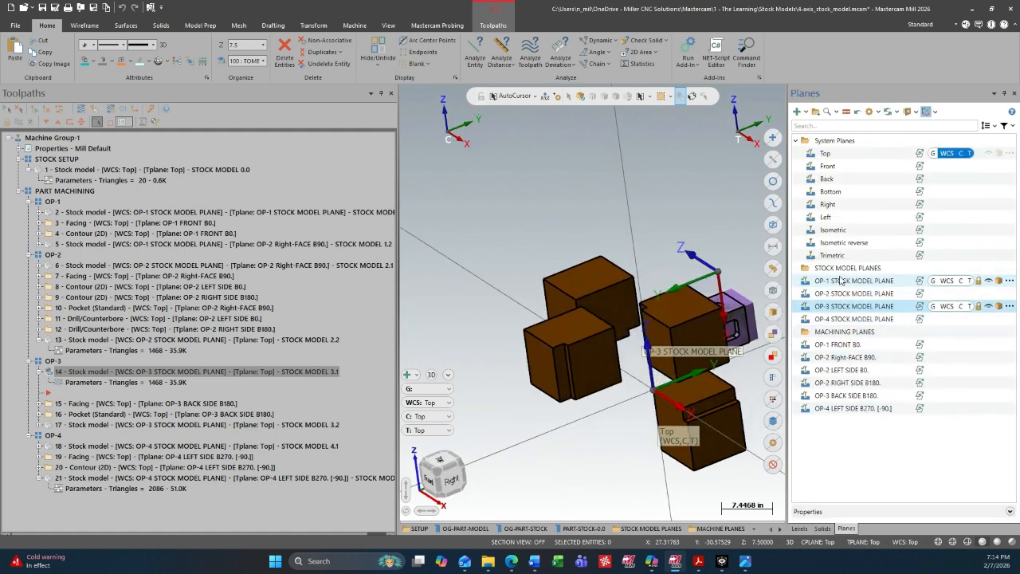
click(849, 319)
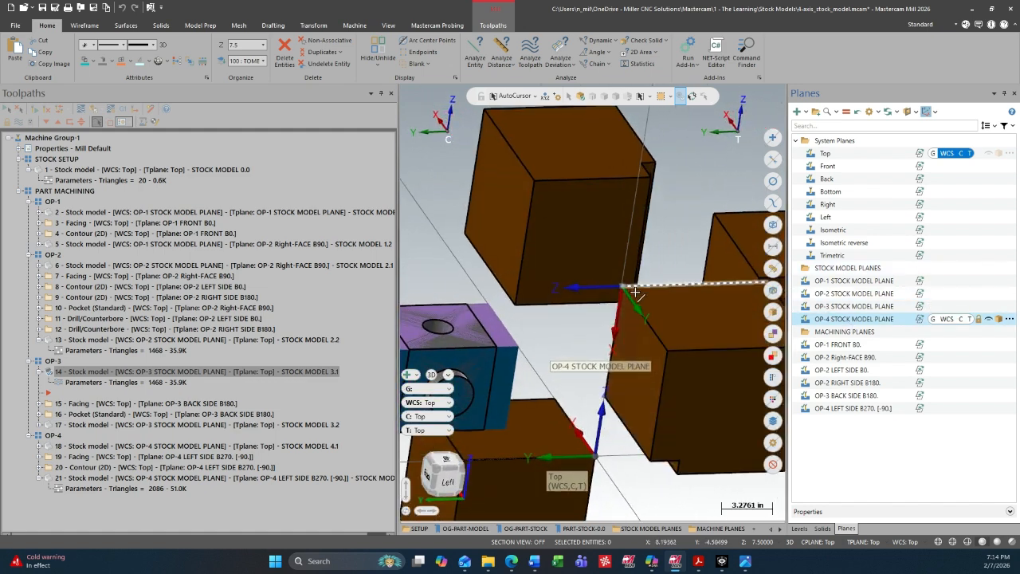
Step: Display STOCK MODEL 3.2, followed by STOCK MODEL 4.1, to examine the stock transfer from OP-3 to OP-4
scroll(618, 288, down, 1)
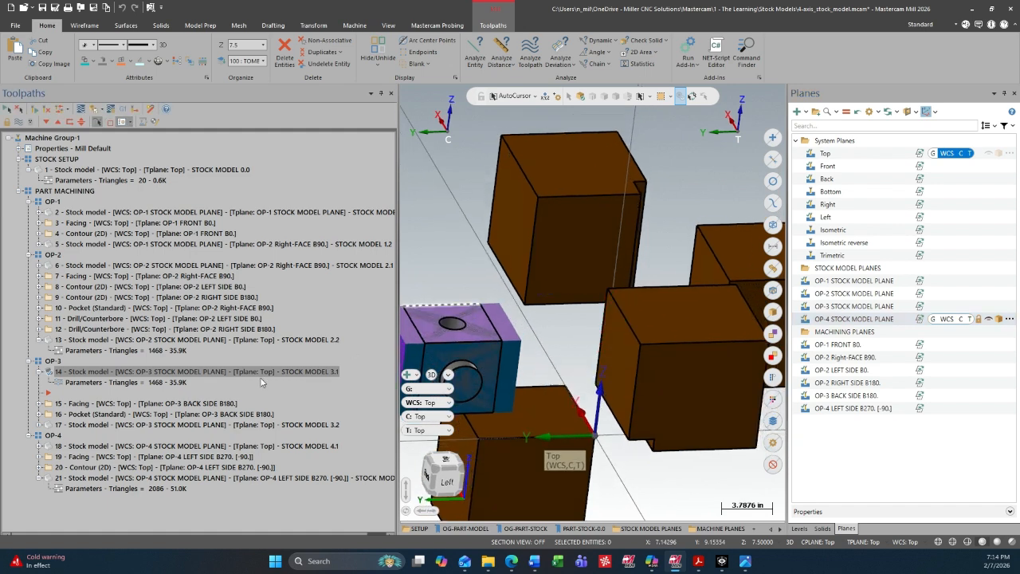
click(169, 427)
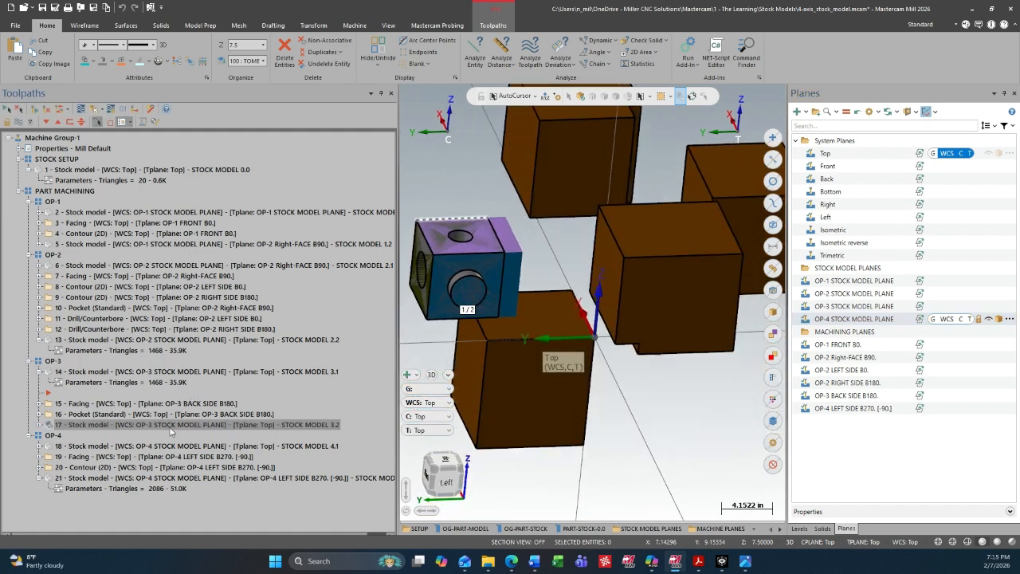
click(168, 447)
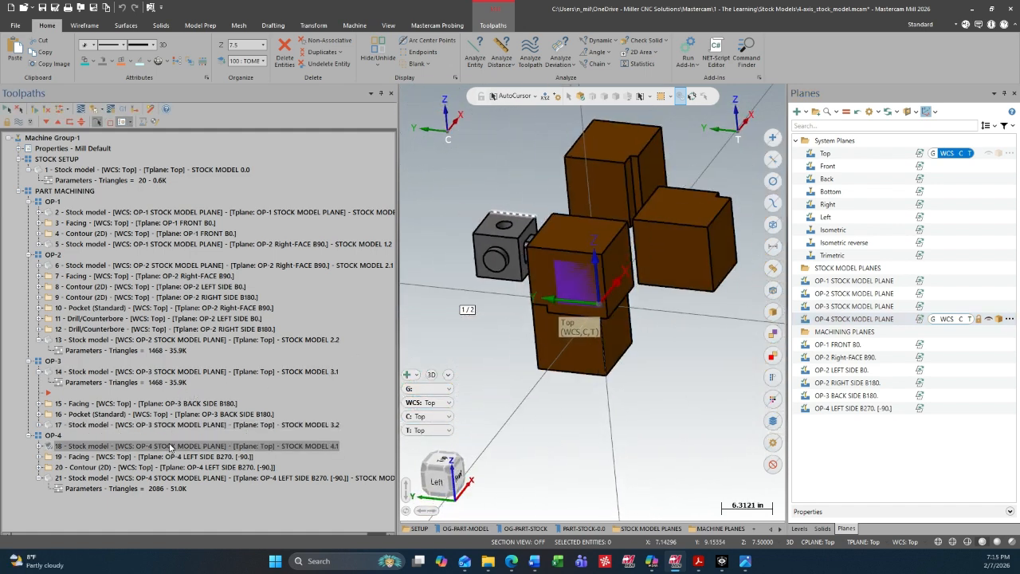